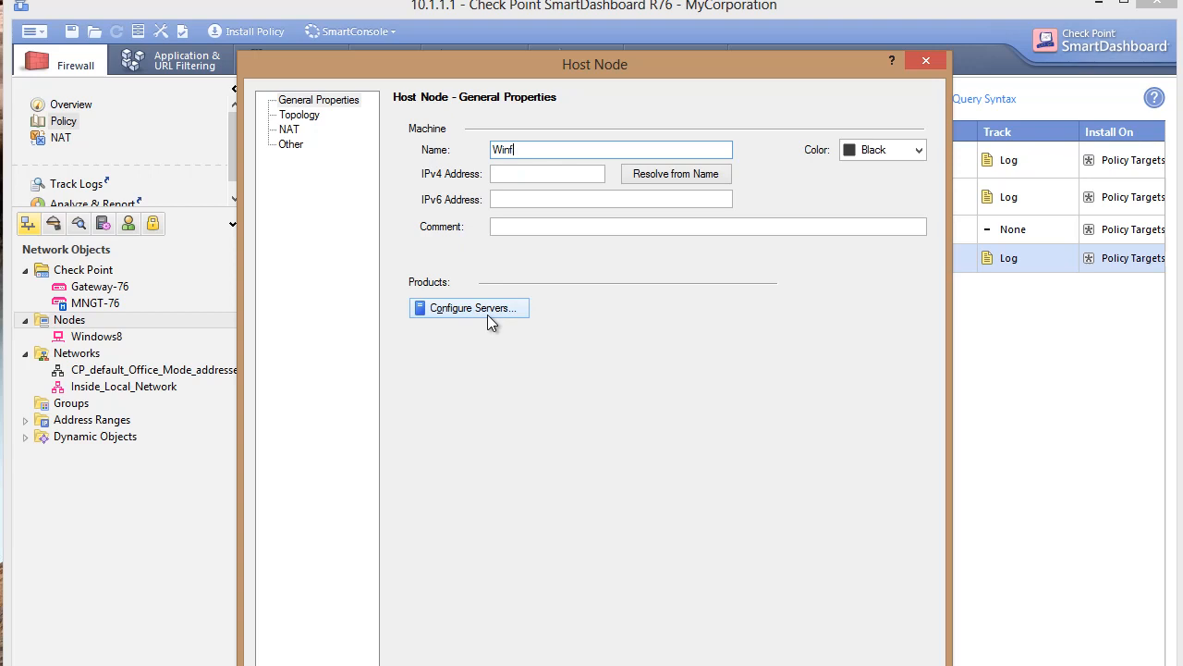
# Create the Windows7 host node in pink with IPv4 address 10.1.1.10
pyautogui.write('dows7')
pyautogui.click(878, 151)
pyautogui.click(874, 187)
pyautogui.click(527, 173)
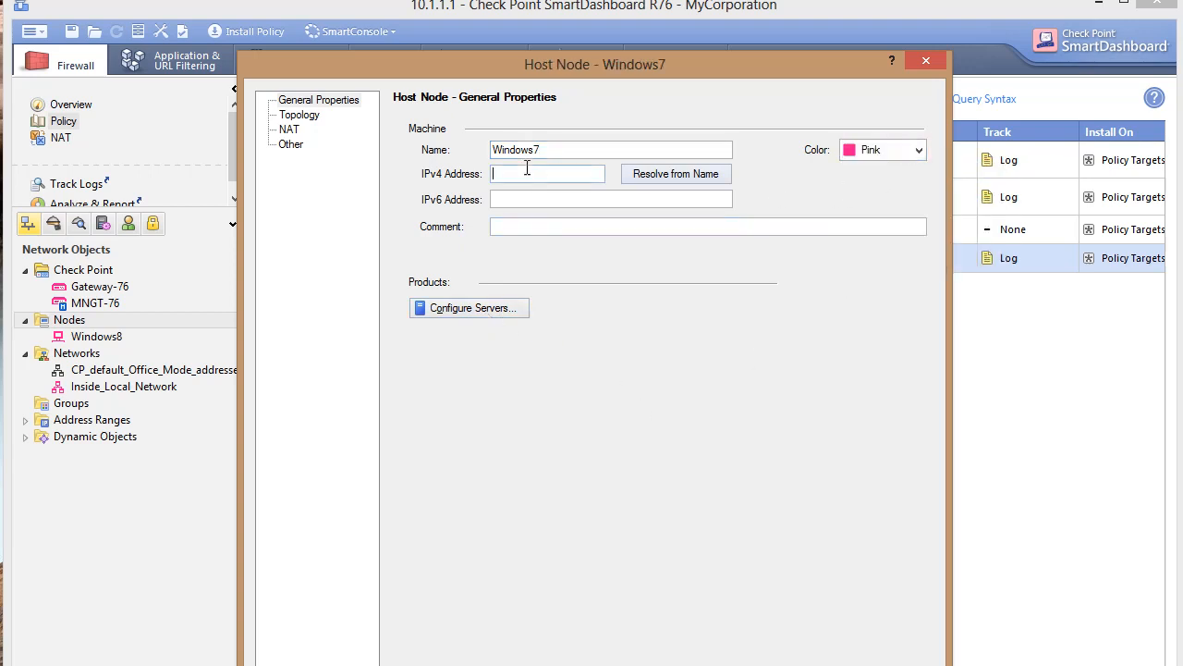
pyautogui.write('10.1.1.100')
pyautogui.press('BackSpace')
pyautogui.press('Return')
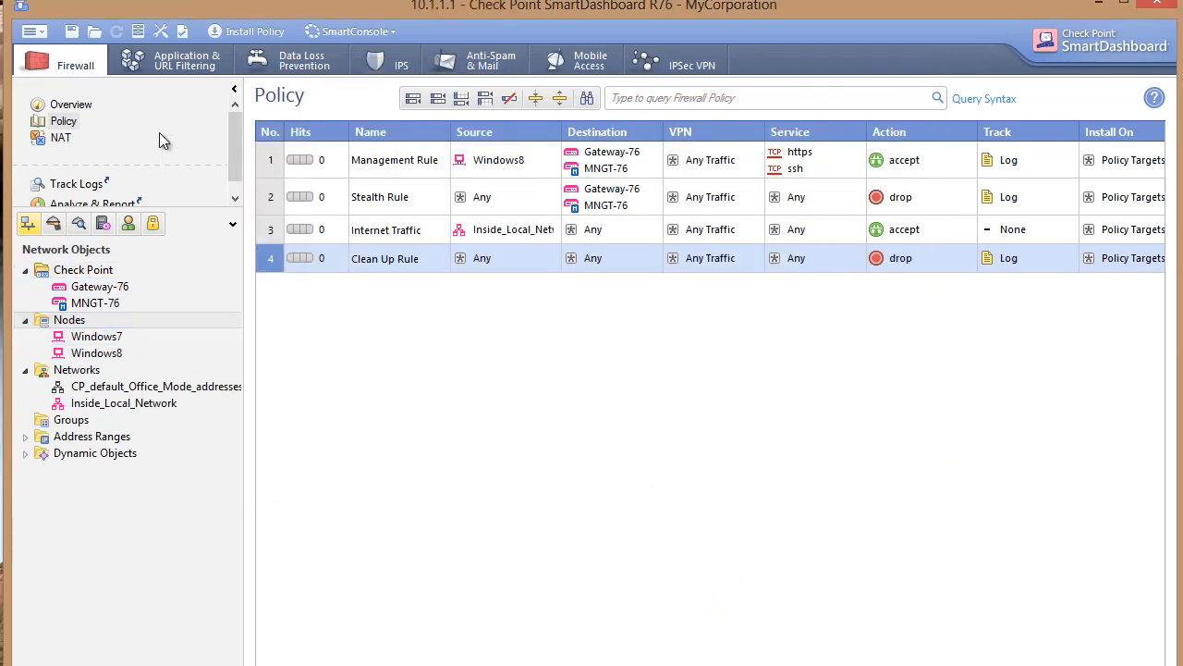
# Save the policy with the Windows7 node, then switch to the Windows 7-2 virtual machine
pyautogui.click(72, 33)
pyautogui.click(101, 337)
pyautogui.click(71, 32)
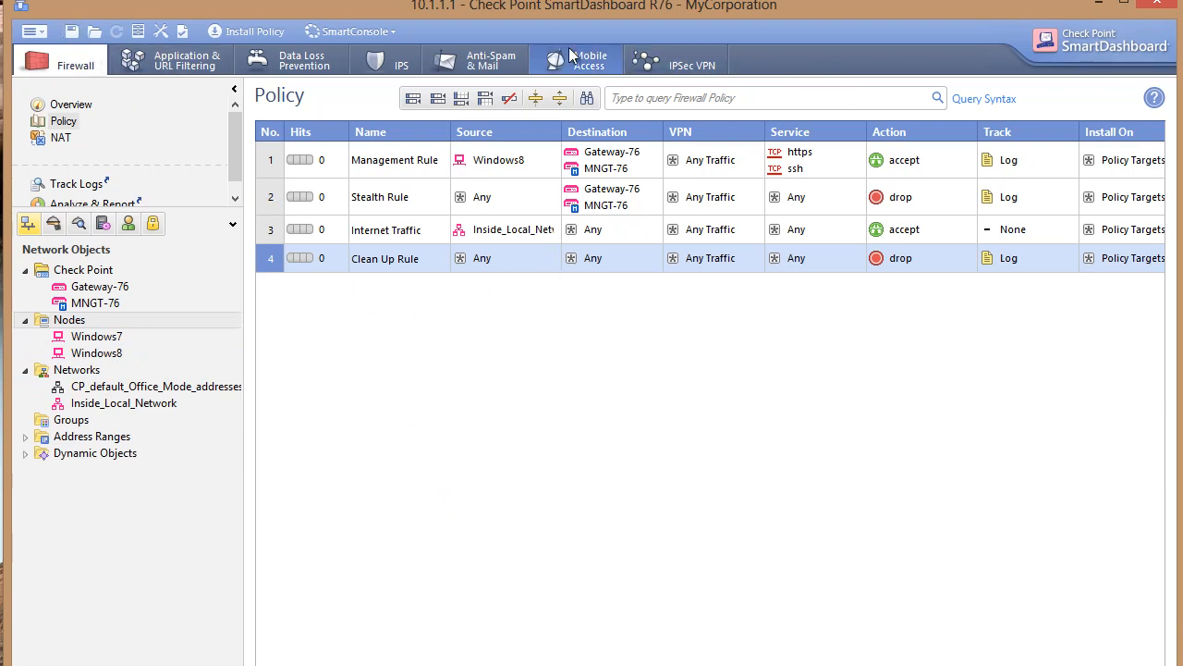
pyautogui.click(1124, 3)
pyautogui.click(277, 23)
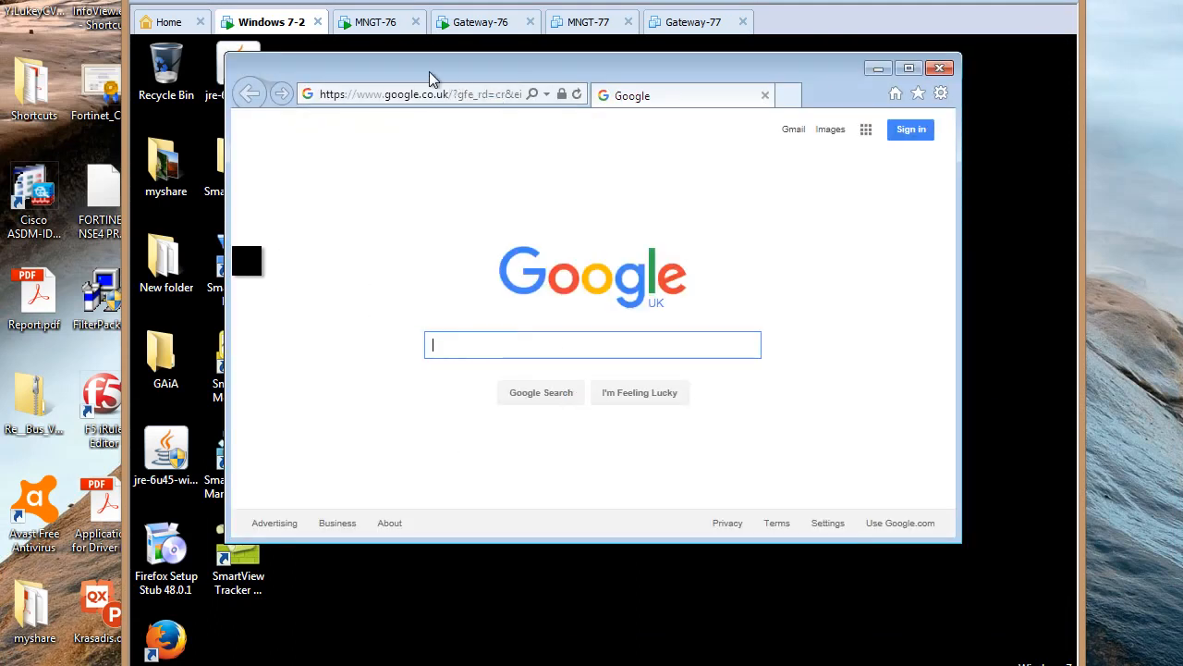
# Load bbc.co.uk in Internet Explorer, close the browser, and switch to the MNGT-76 console
pyautogui.click(467, 94)
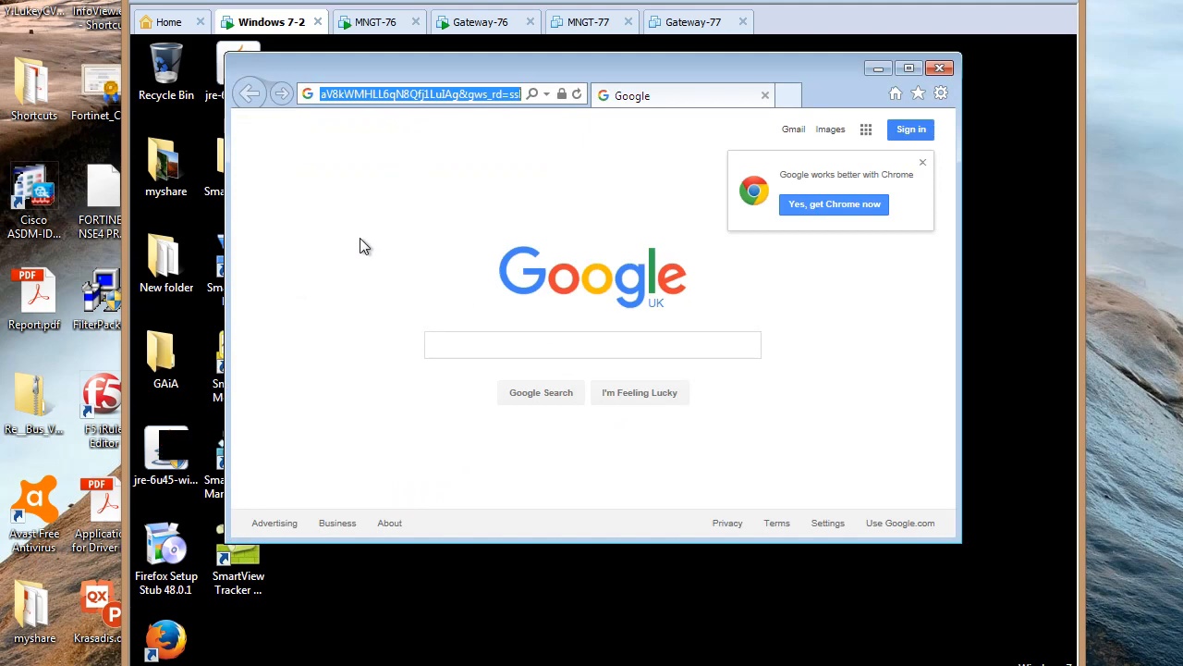
pyautogui.write('bbc.co.')
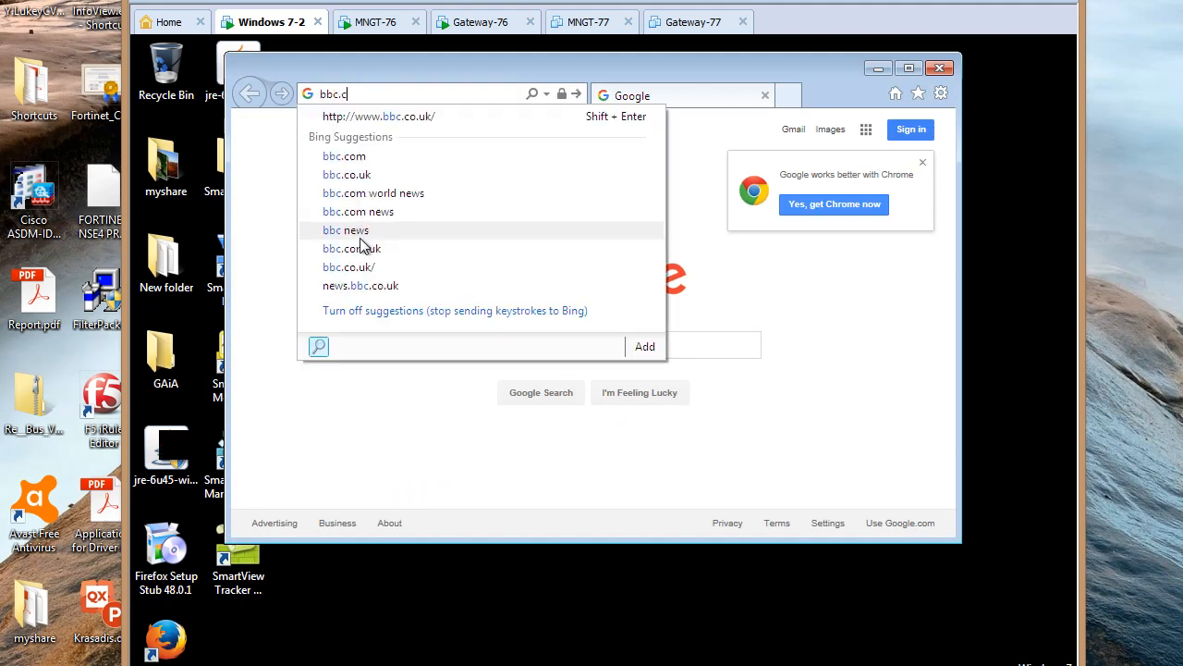
pyautogui.write('uk')
pyautogui.press('Return')
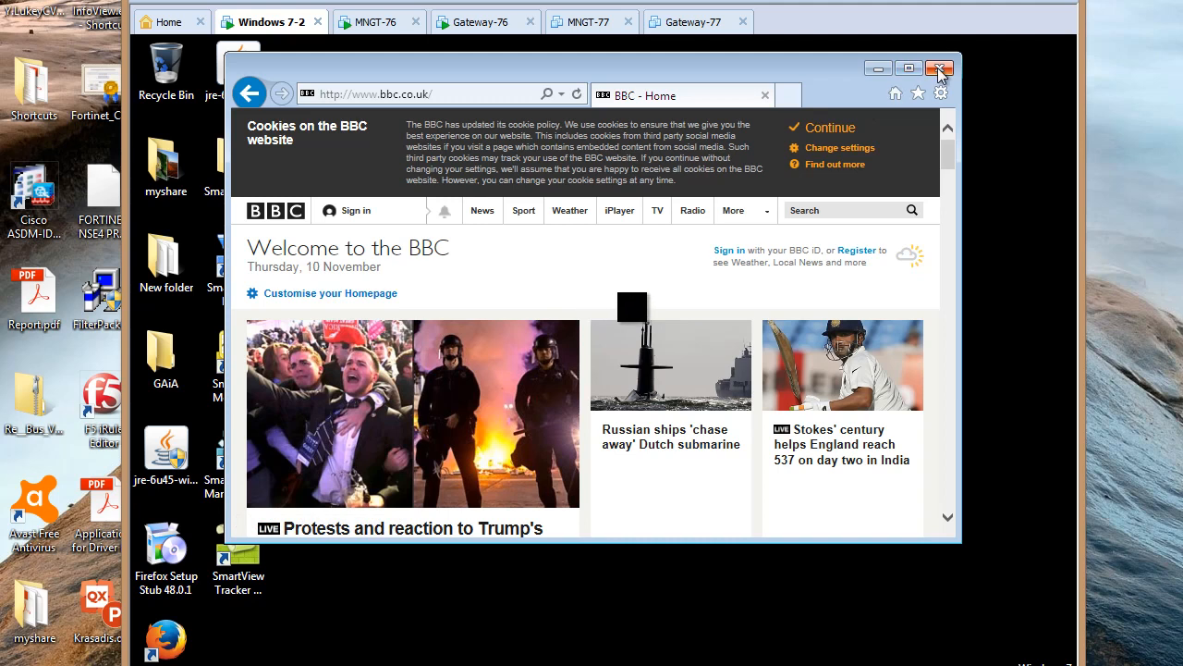
pyautogui.click(939, 68)
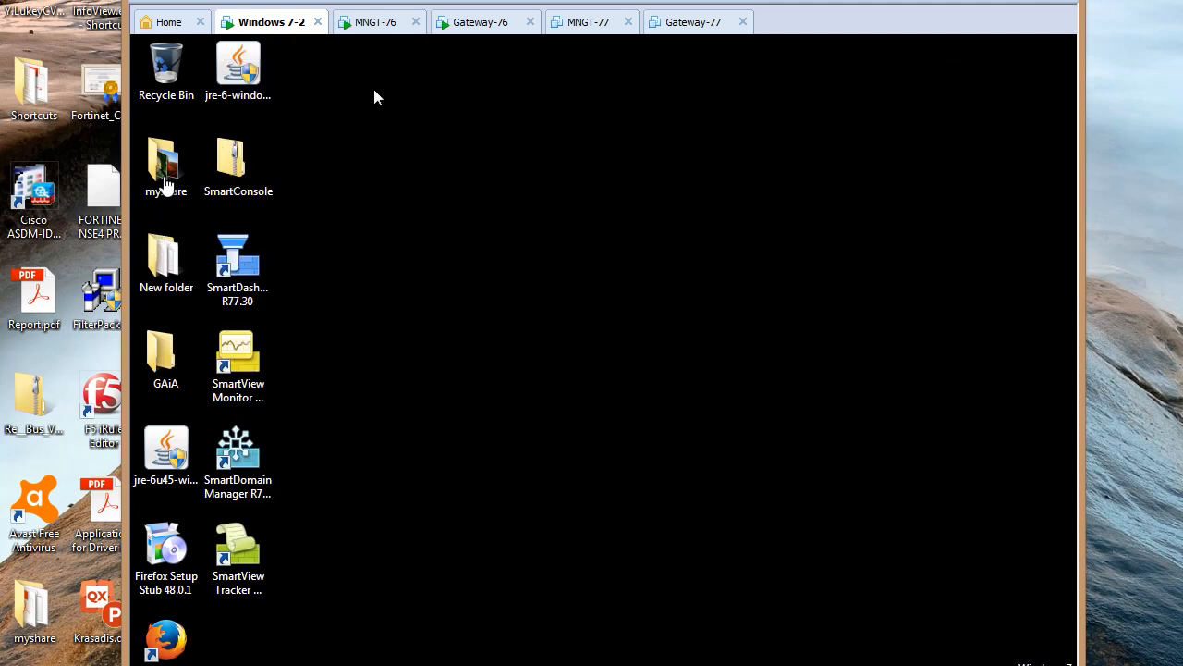
pyautogui.click(379, 23)
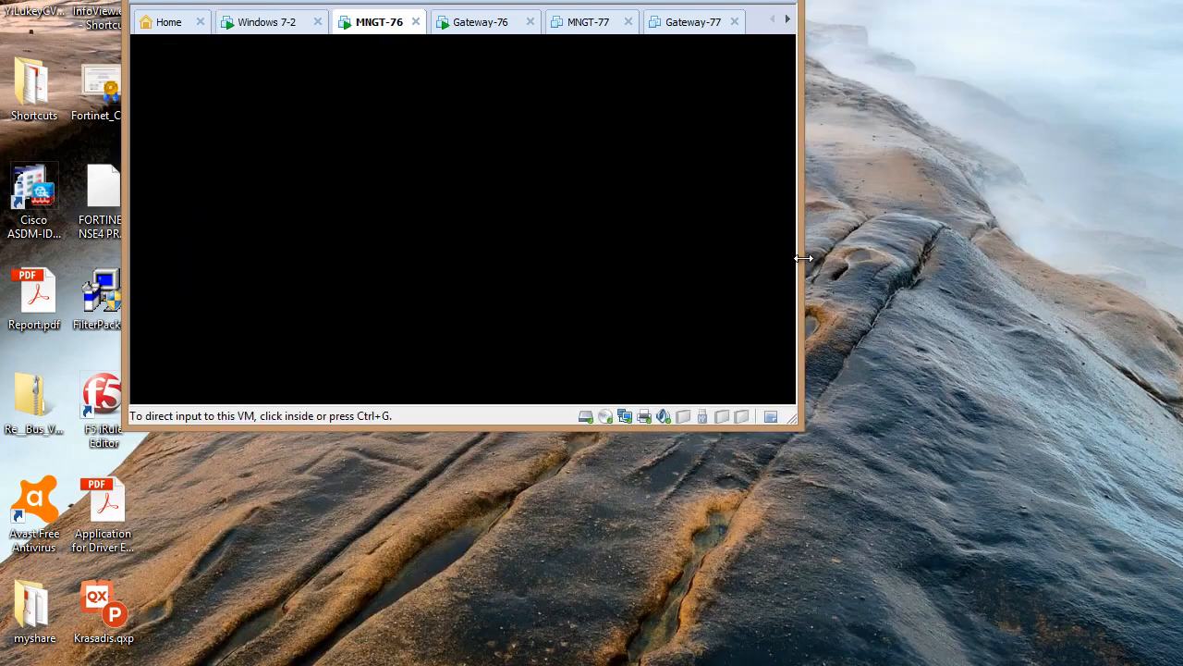
# Enlarge the MNGT-76 console window and log in as admin
pyautogui.moveTo(801, 260); pyautogui.dragTo(1080, 270)
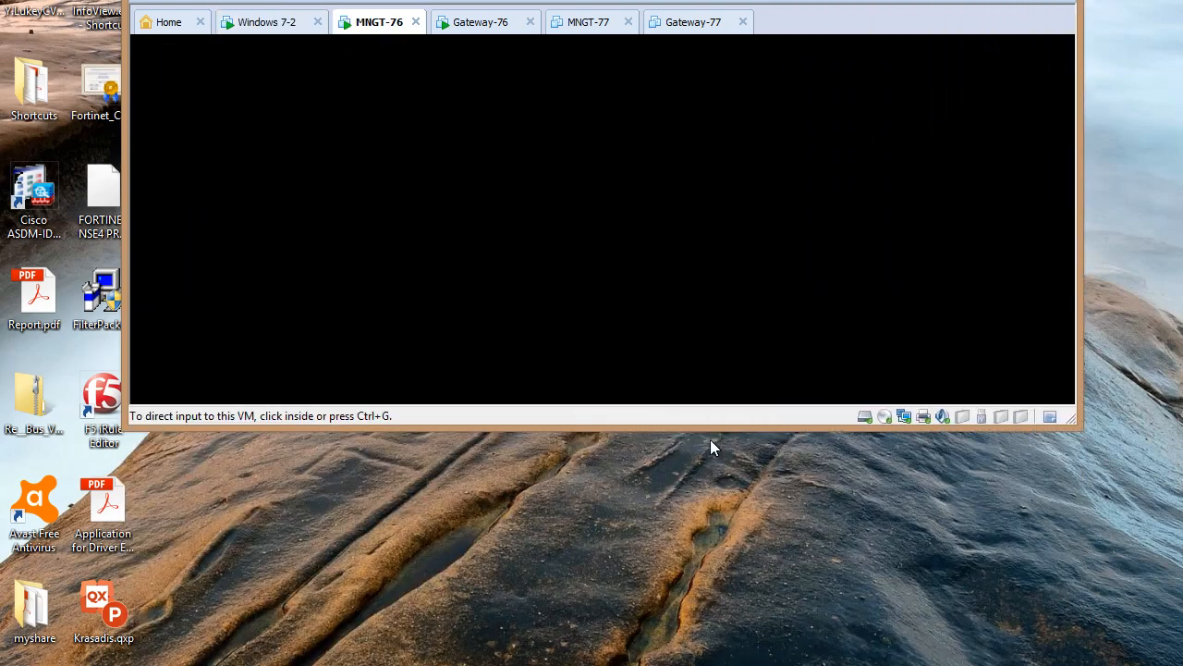
pyautogui.moveTo(704, 427); pyautogui.dragTo(702, 542)
pyautogui.click(627, 383)
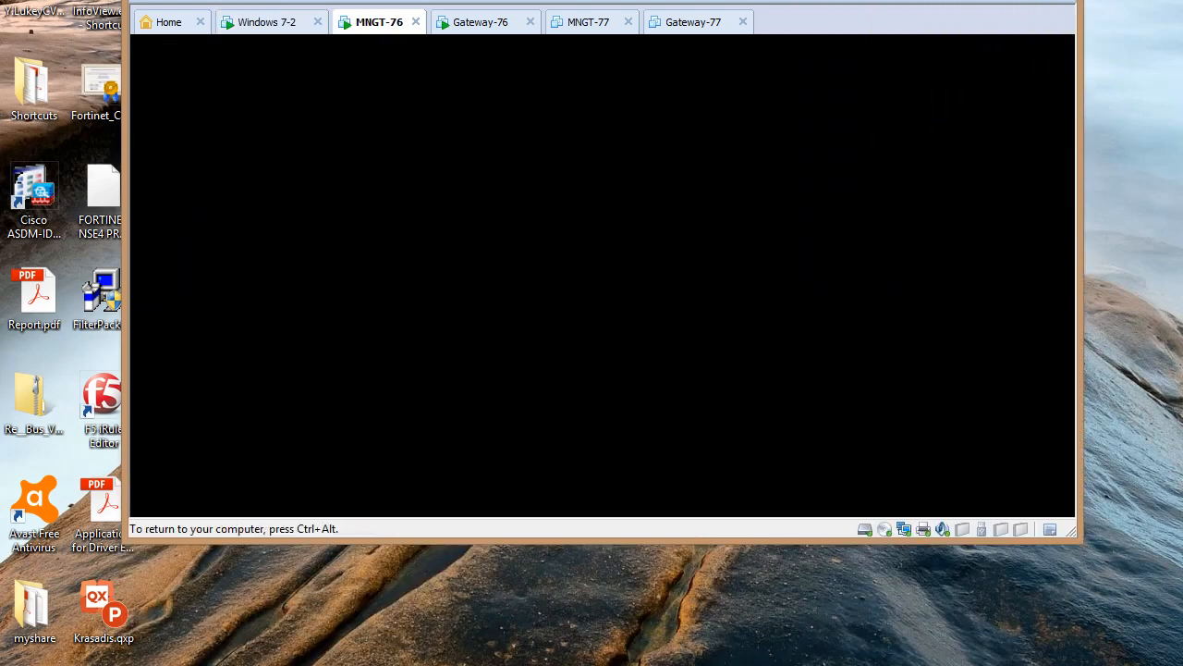
pyautogui.press('Return')
pyautogui.write('admin')
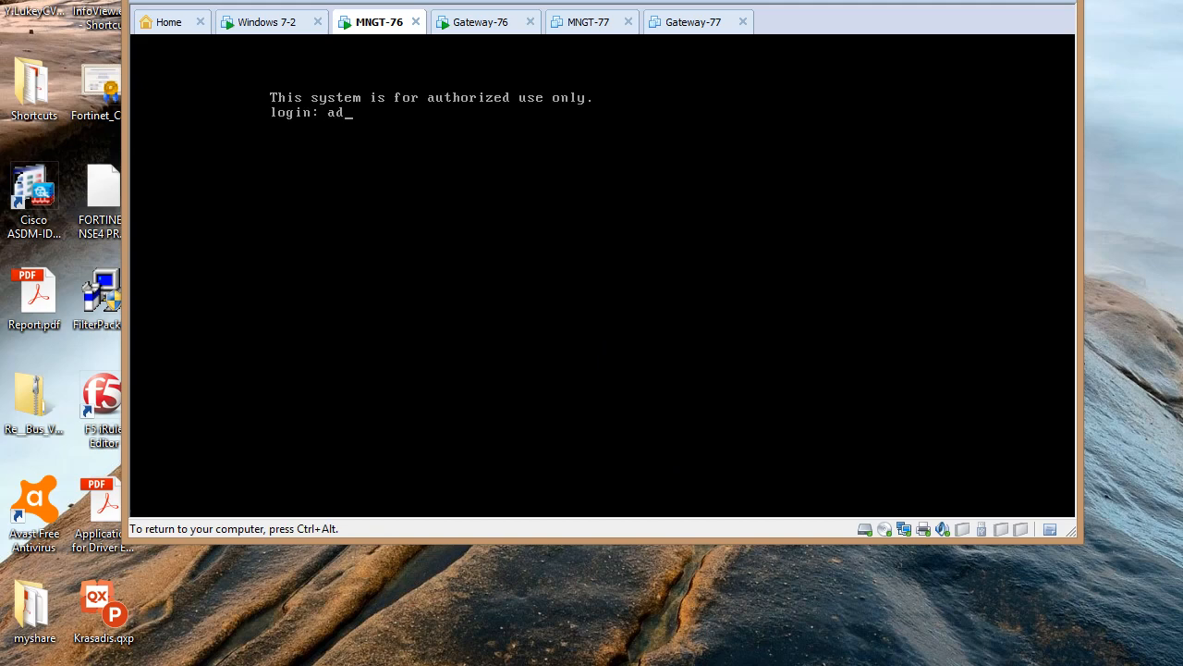
pyautogui.press('Return')
pyautogui.press('Return')
pyautogui.press('Return')
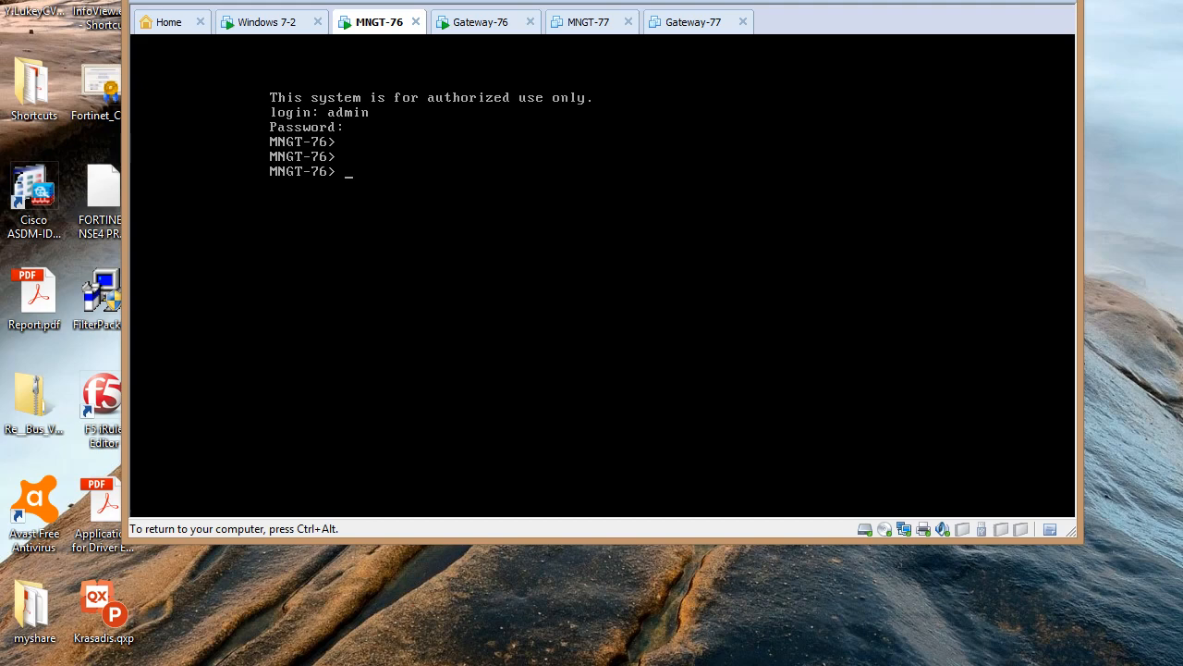
# Try the expert command, then start the set expert-password command
pyautogui.write('expert')
pyautogui.press('Return')
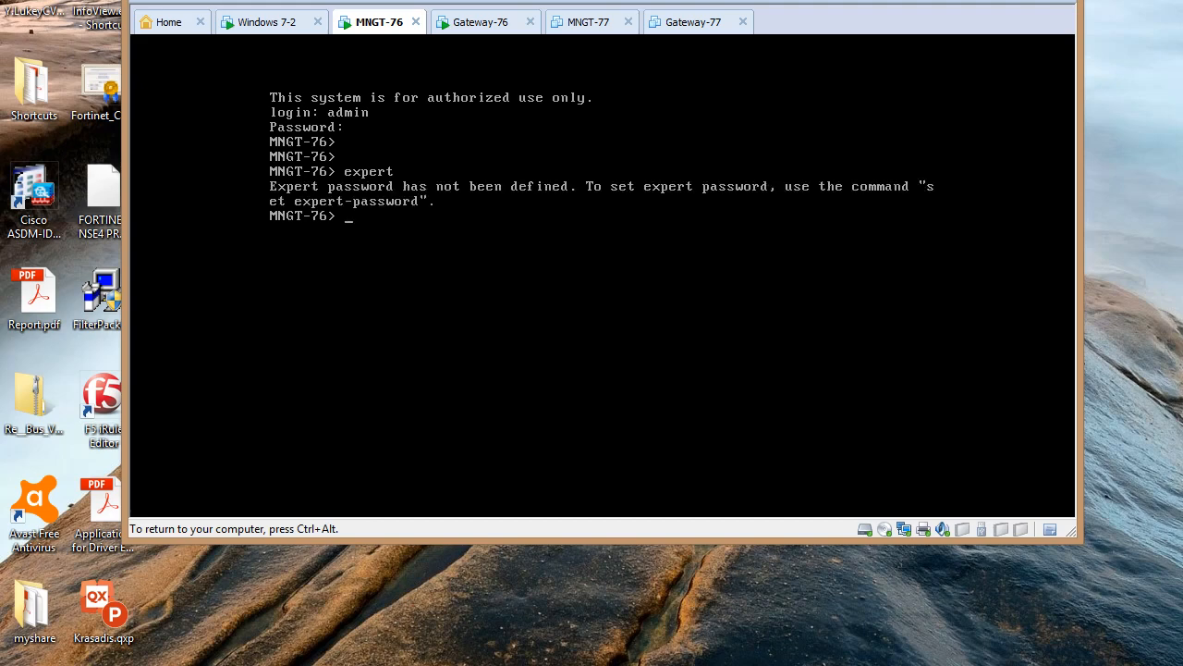
pyautogui.write('set exper')
pyautogui.press('Tab')
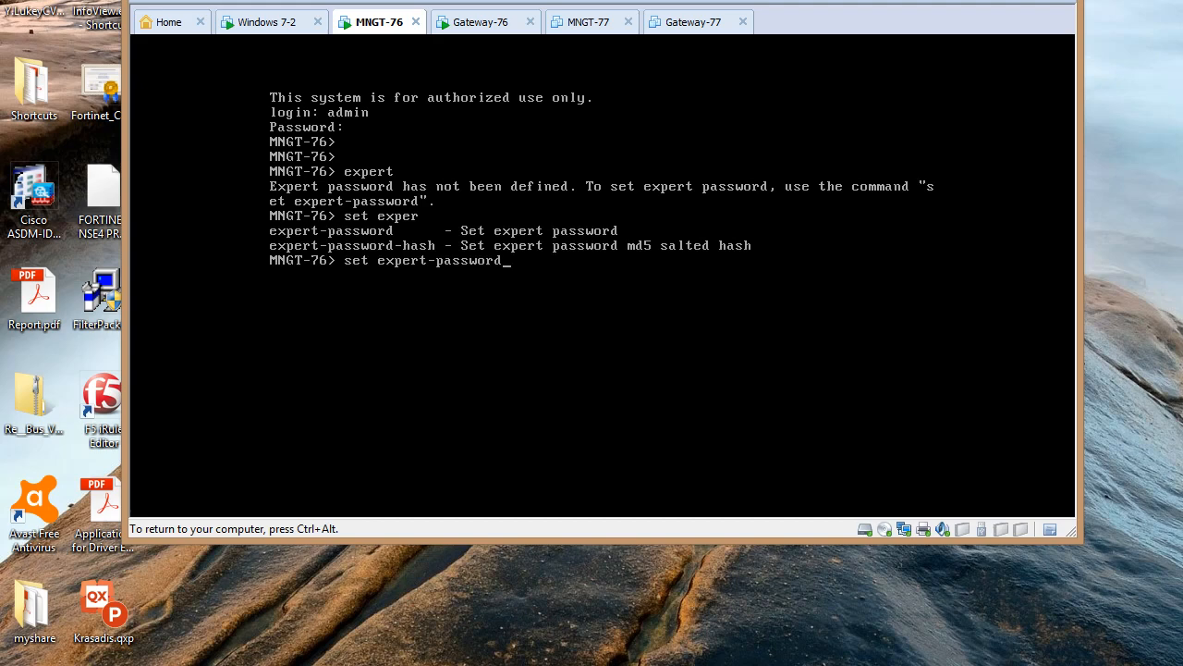
# Set the expert password on MNGT-76, entering it twice
pyautogui.press('Return')
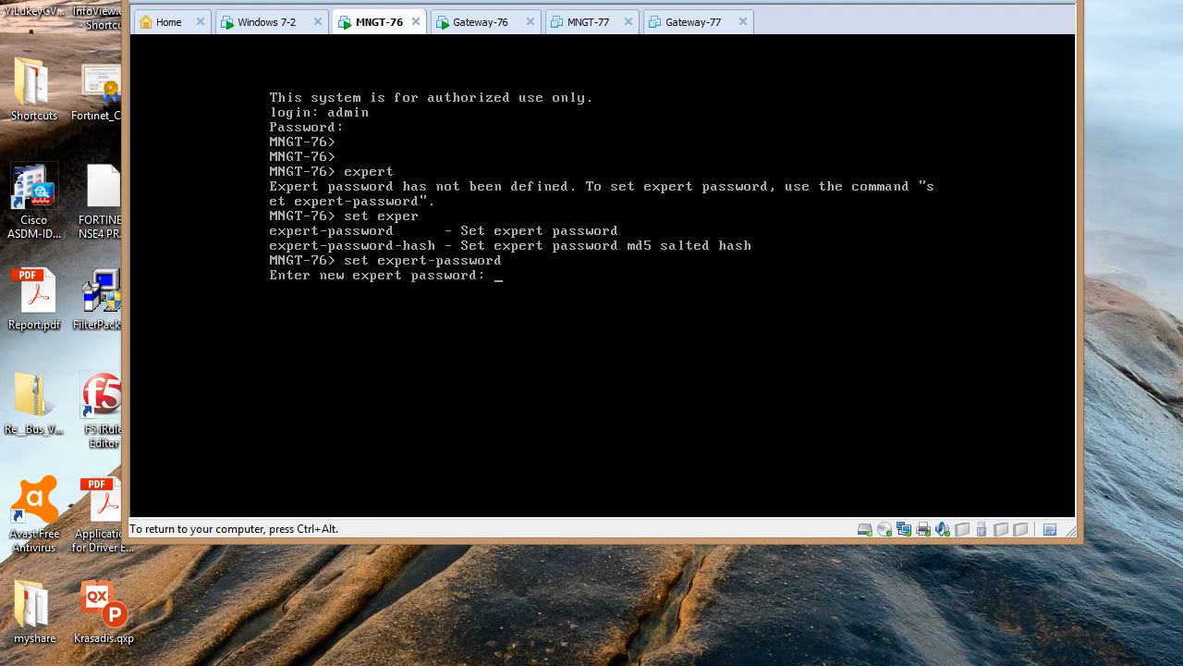
pyautogui.press('Return')
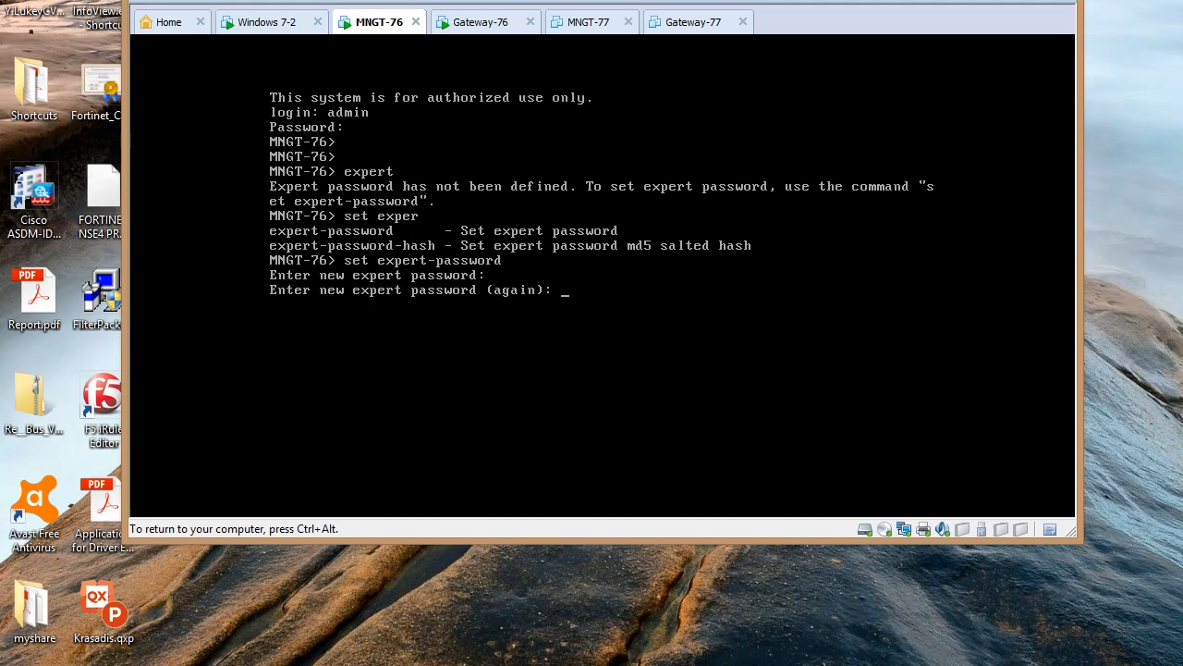
pyautogui.press('Return')
# Enter expert mode with the new password and release input back to the host
pyautogui.press('Return')
pyautogui.write('expert')
pyautogui.press('Return')
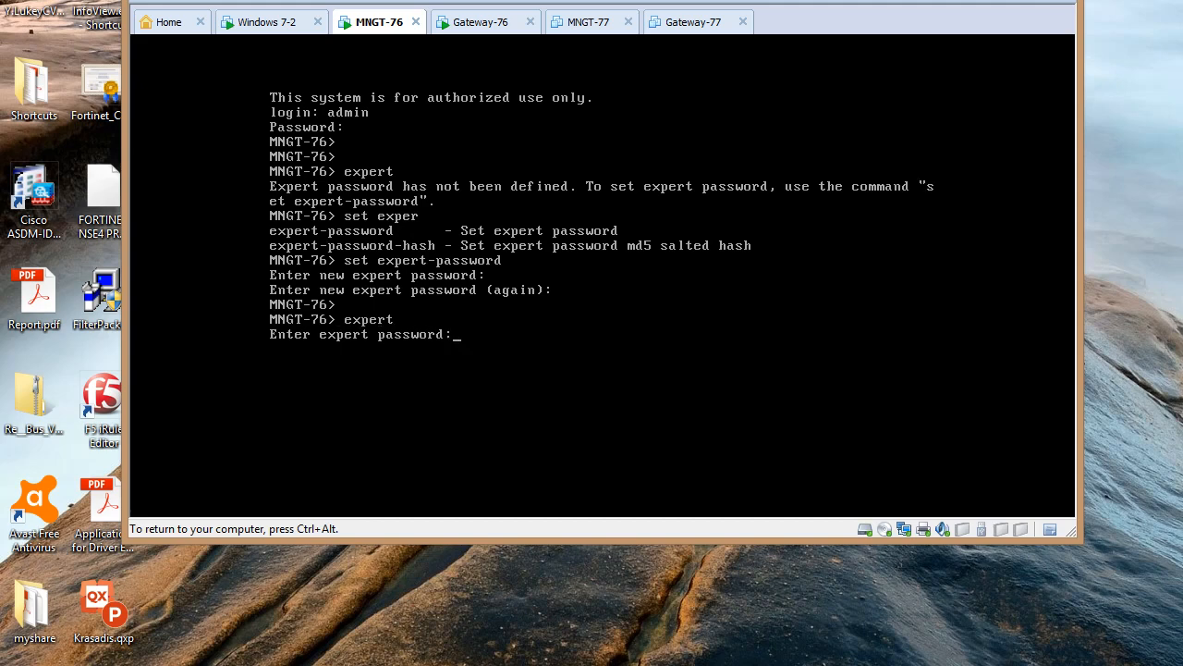
pyautogui.press('Return')
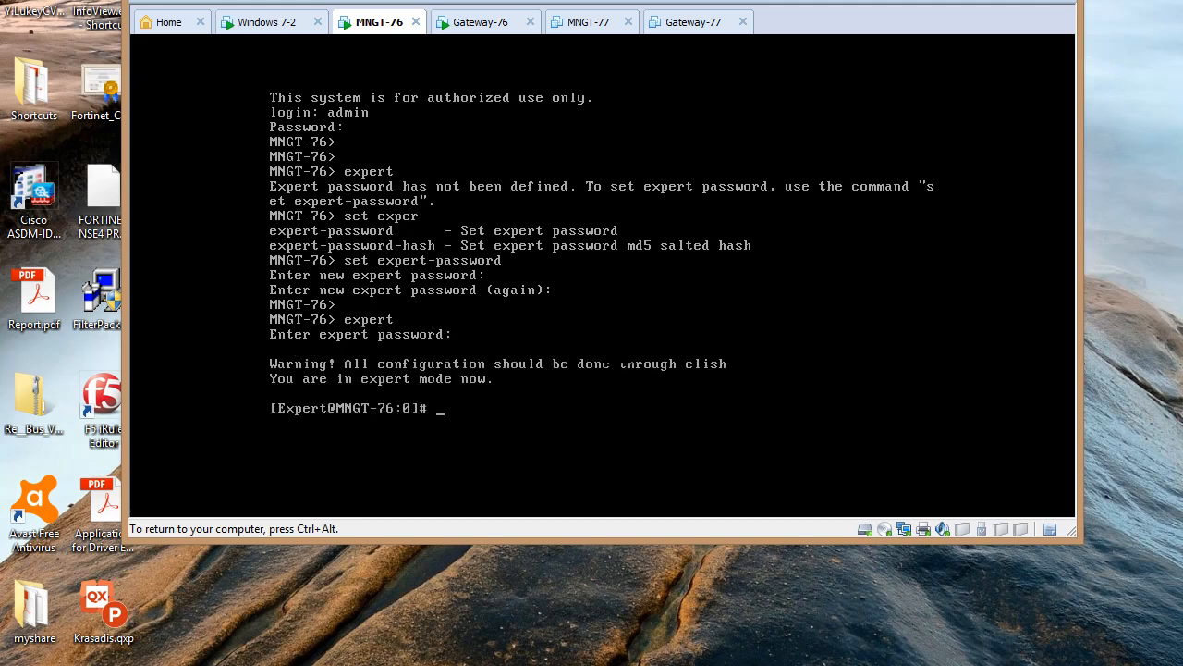
pyautogui.hotkey('ctrl', 'alt')
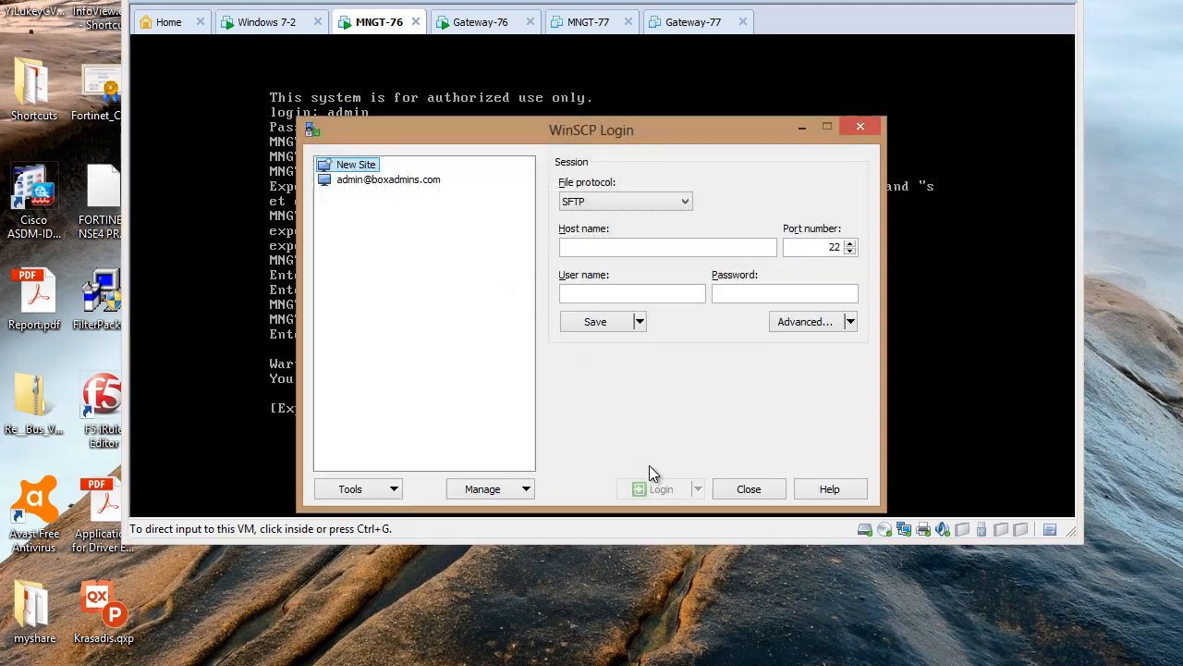
# Fill in an SCP login to 10.1.1.1 as admin with the account password and submit it
pyautogui.click(607, 203)
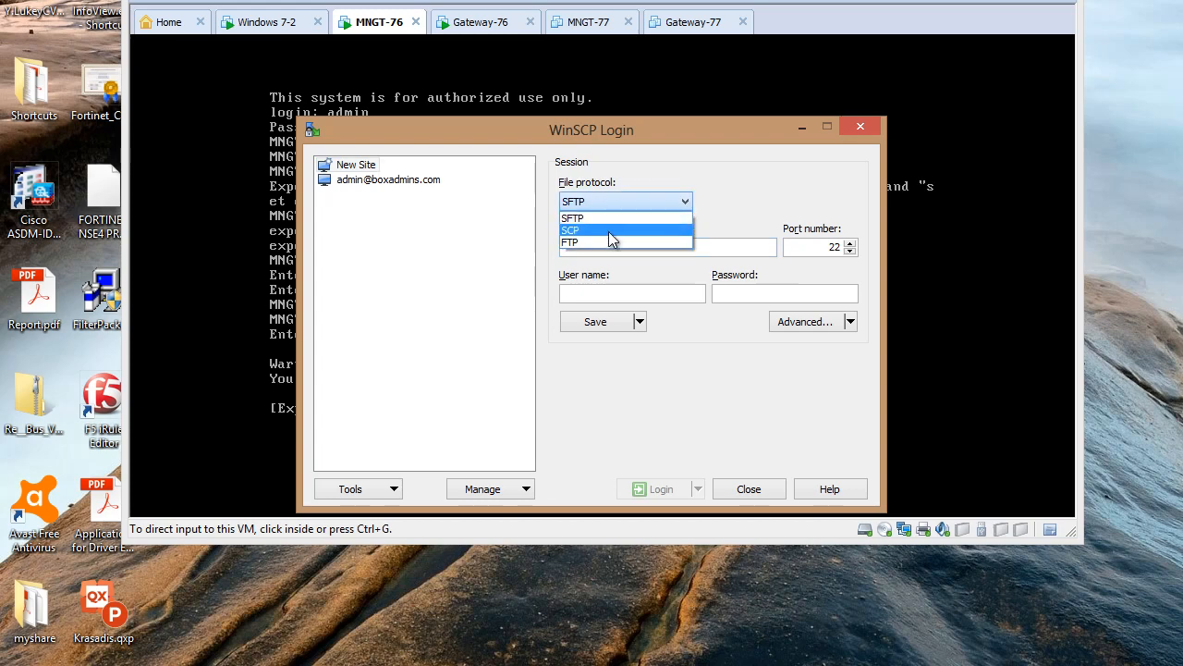
pyautogui.click(608, 230)
pyautogui.click(594, 248)
pyautogui.write('10')
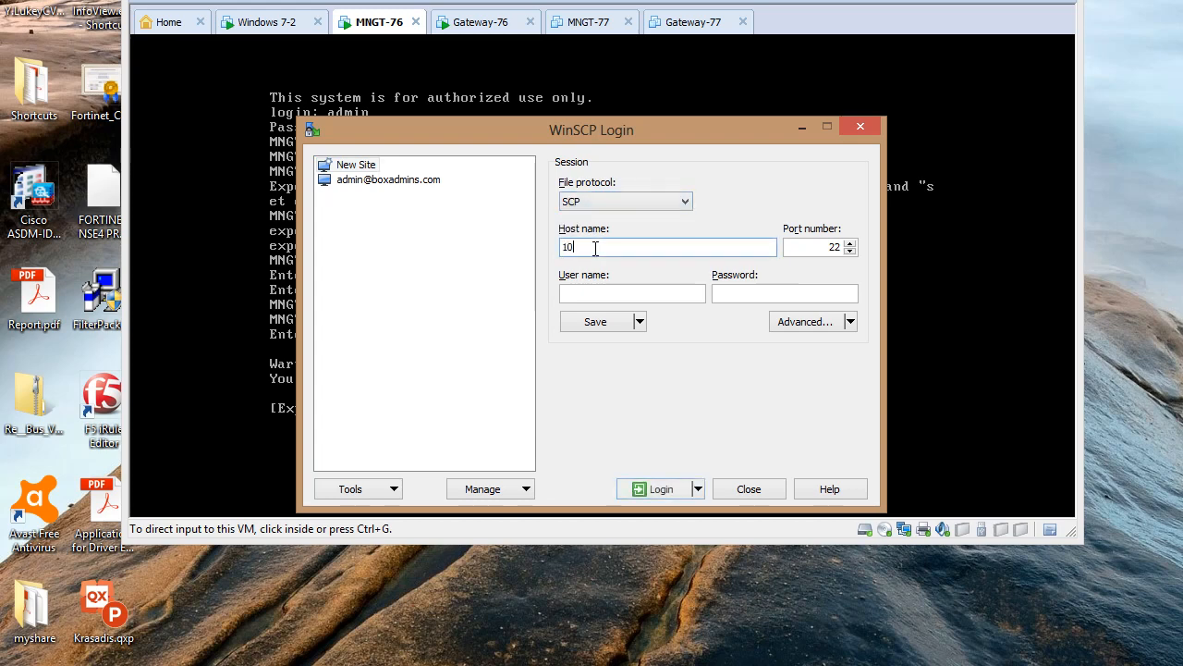
pyautogui.write('.1.1.1')
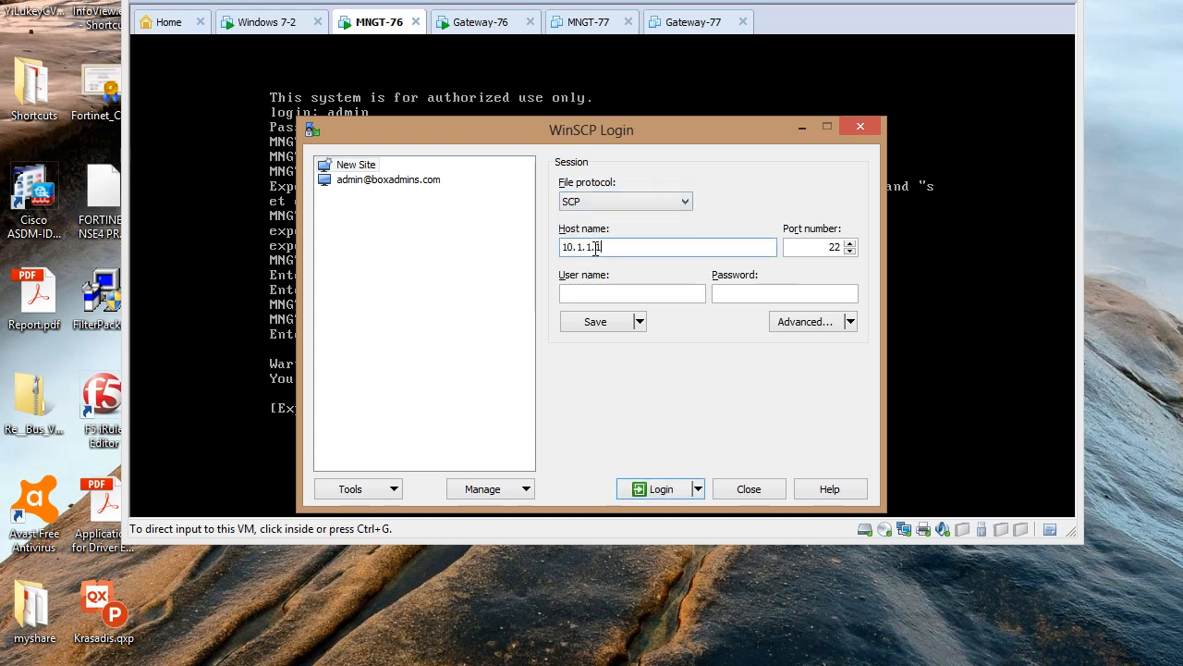
pyautogui.press('Tab')
pyautogui.press('Tab')
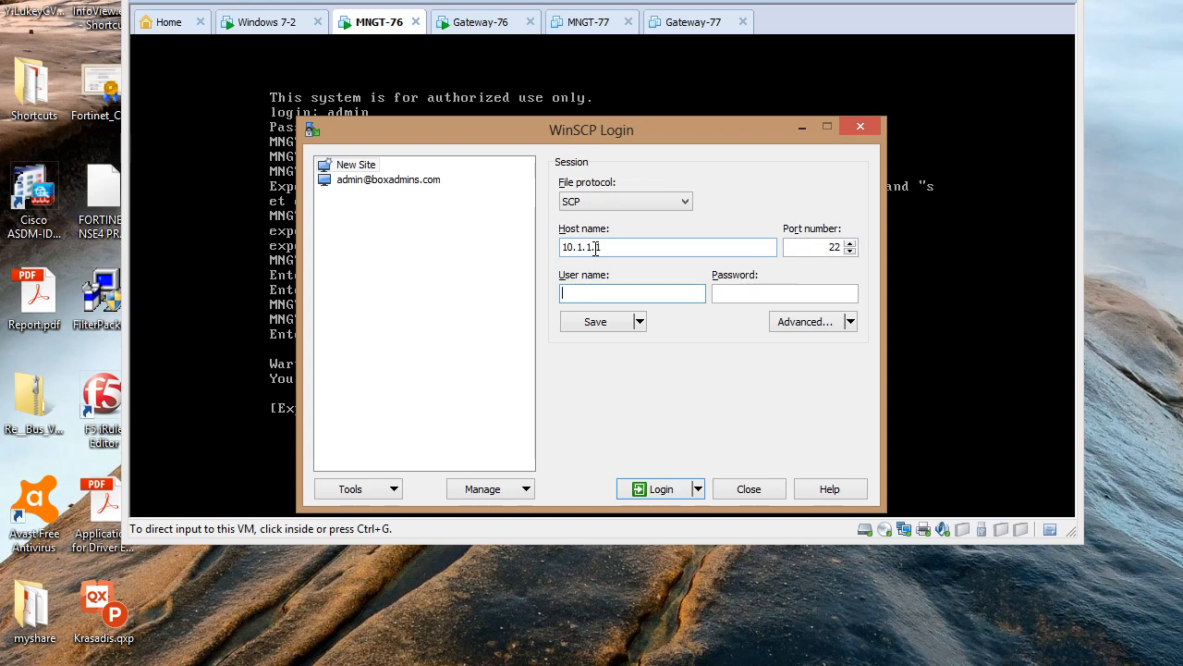
pyautogui.write('admi')
pyautogui.write('n')
pyautogui.press('Tab')
pyautogui.write('passwo')
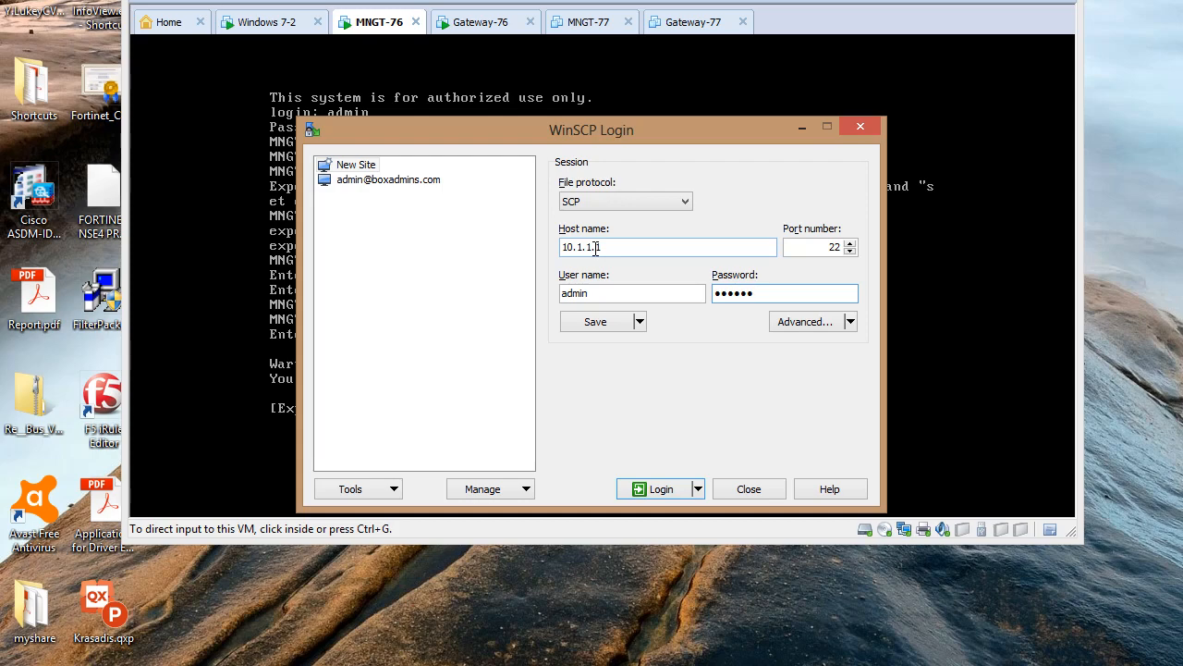
pyautogui.press('Return')
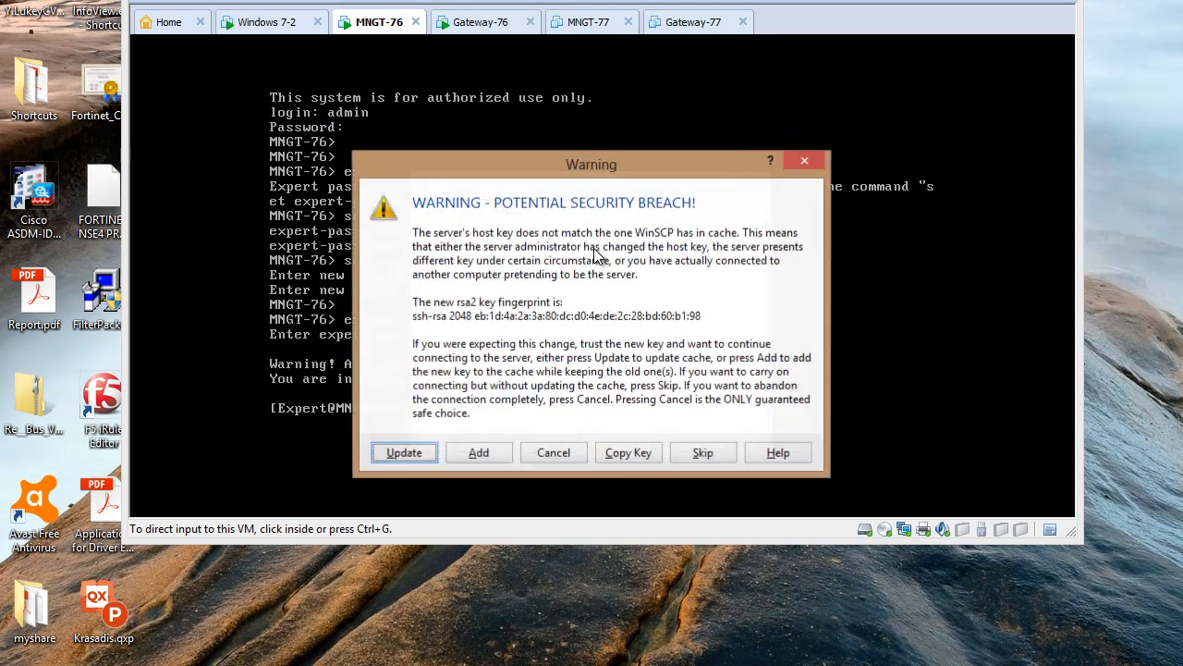
# Accept the server's new host key, then abort the stalled connection and dismiss the error
pyautogui.click(402, 455)
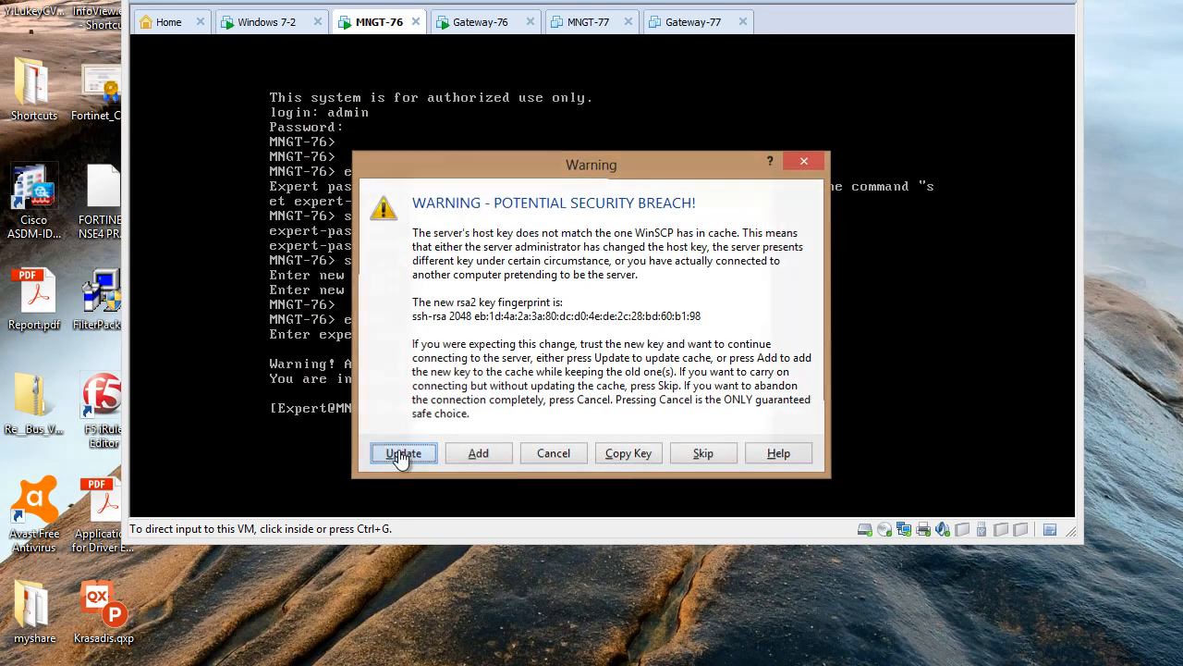
pyautogui.click(621, 429)
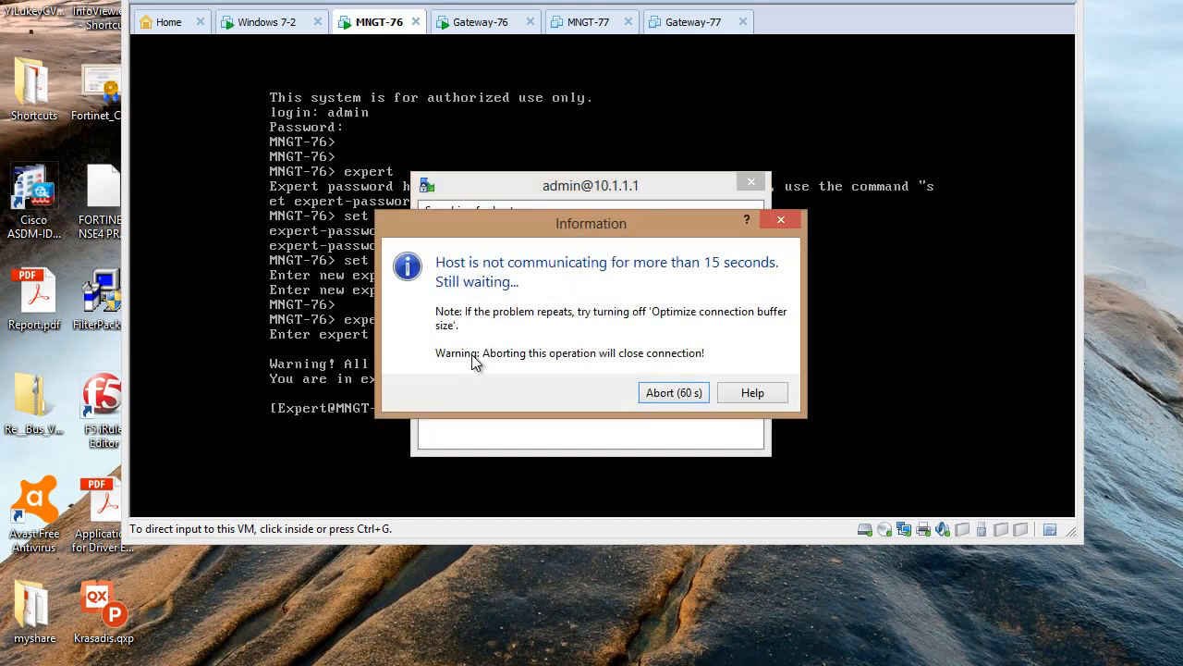
pyautogui.click(789, 223)
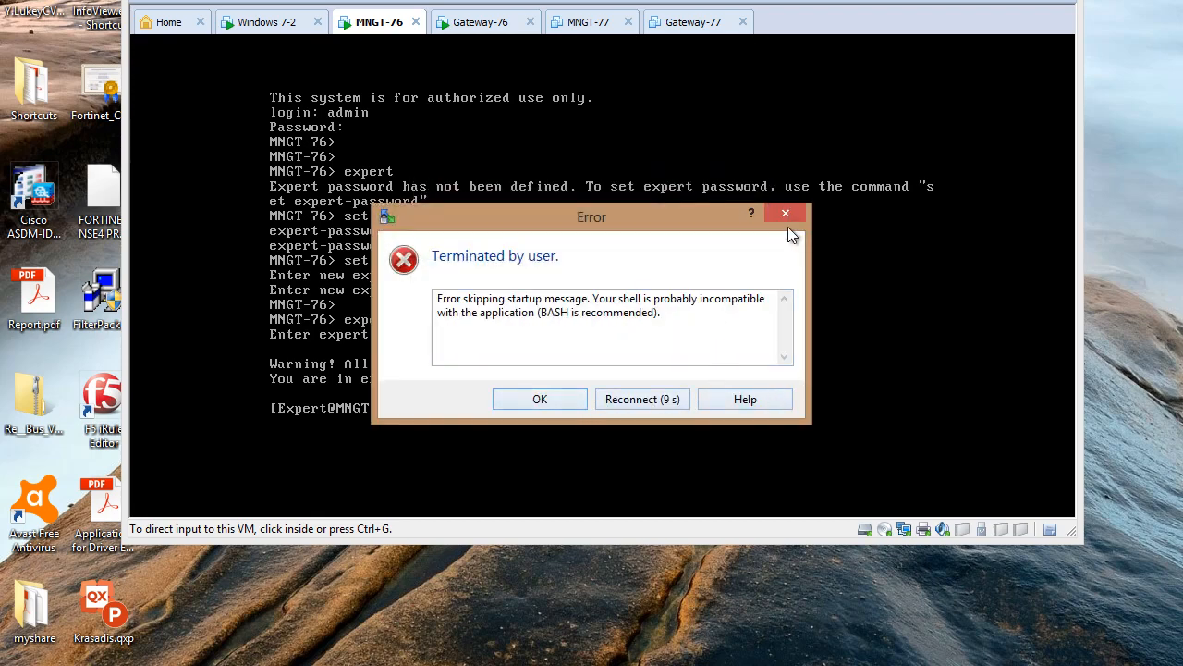
pyautogui.click(539, 396)
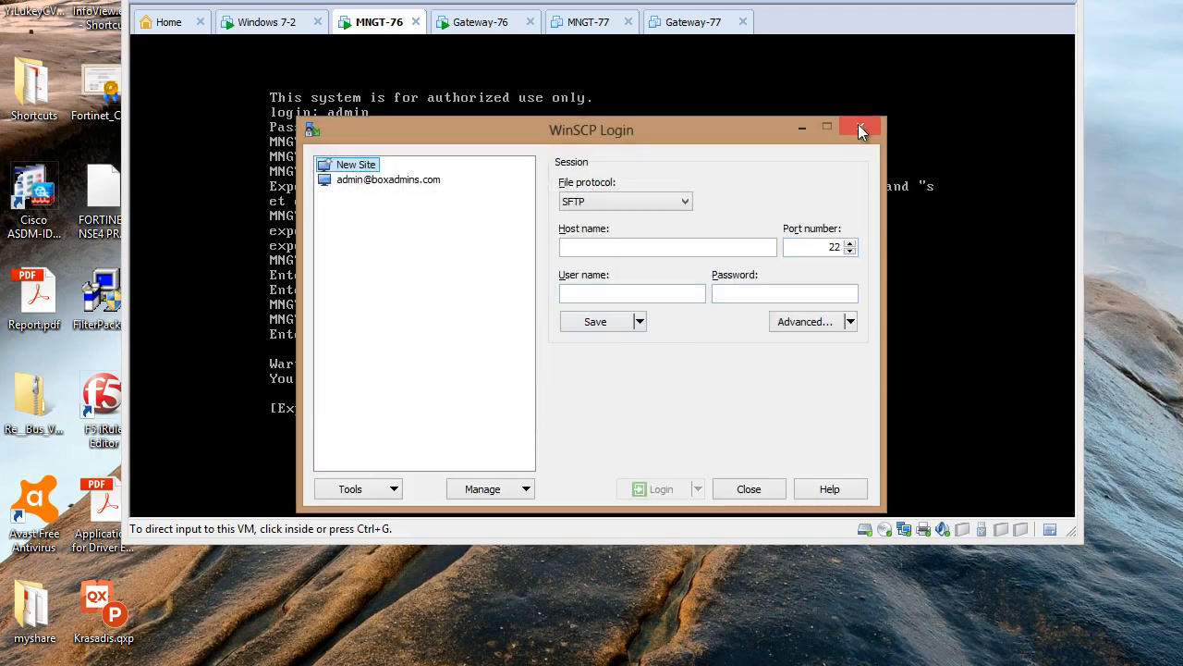
# Run chsh -s /bin/bash admin in the MNGT-76 console and release input to the host
pyautogui.click(802, 128)
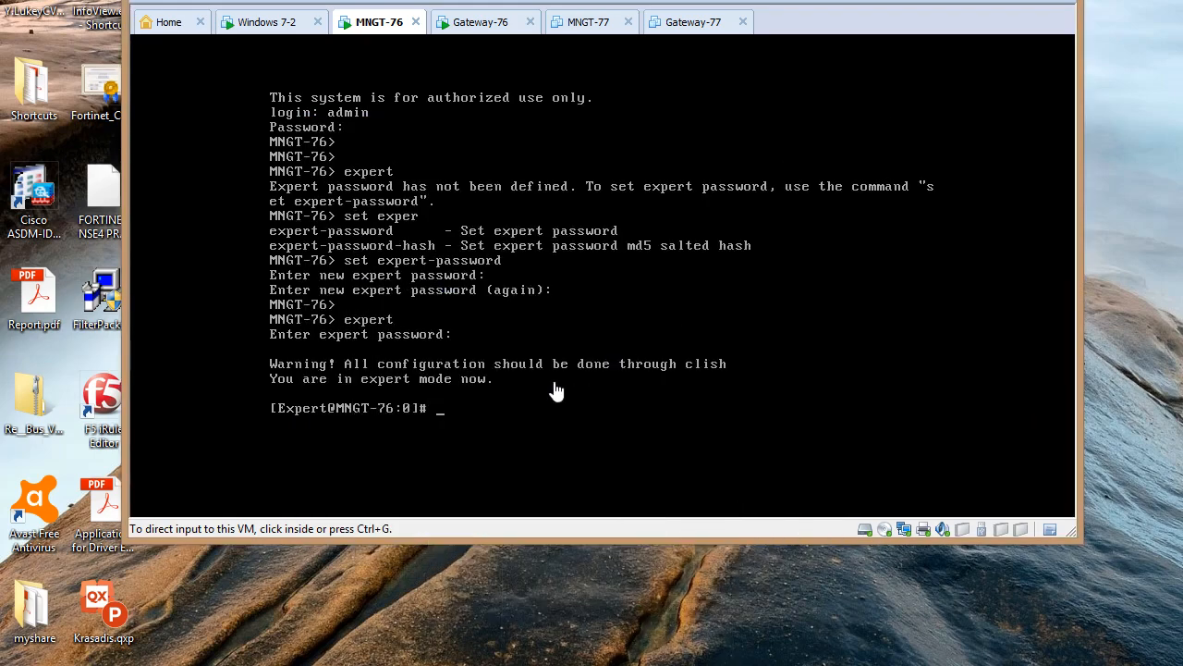
pyautogui.click(528, 402)
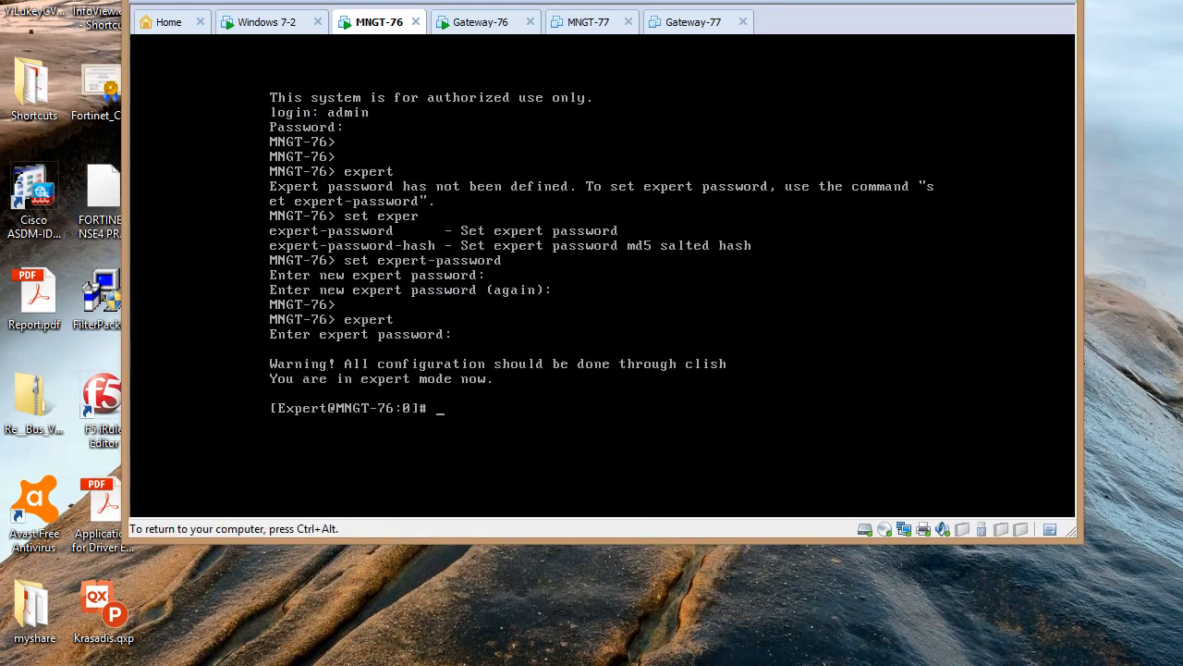
pyautogui.write('chsh -s /bi    sh admin')
pyautogui.press('Return')
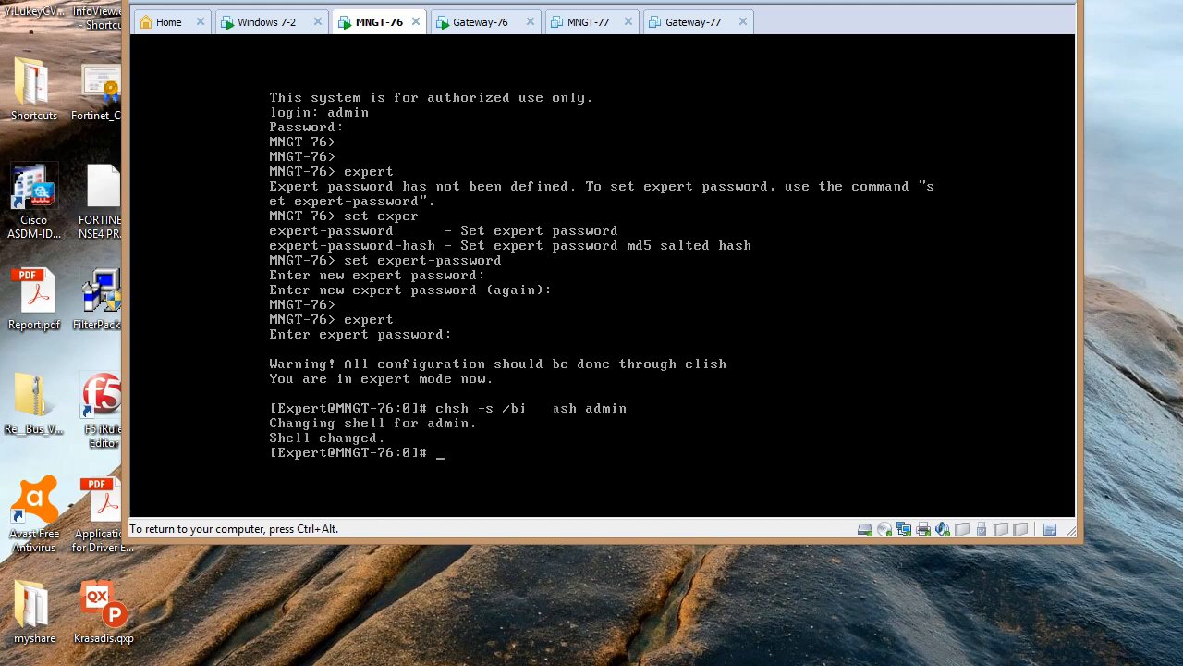
pyautogui.hotkey('ctrl', 'alt')
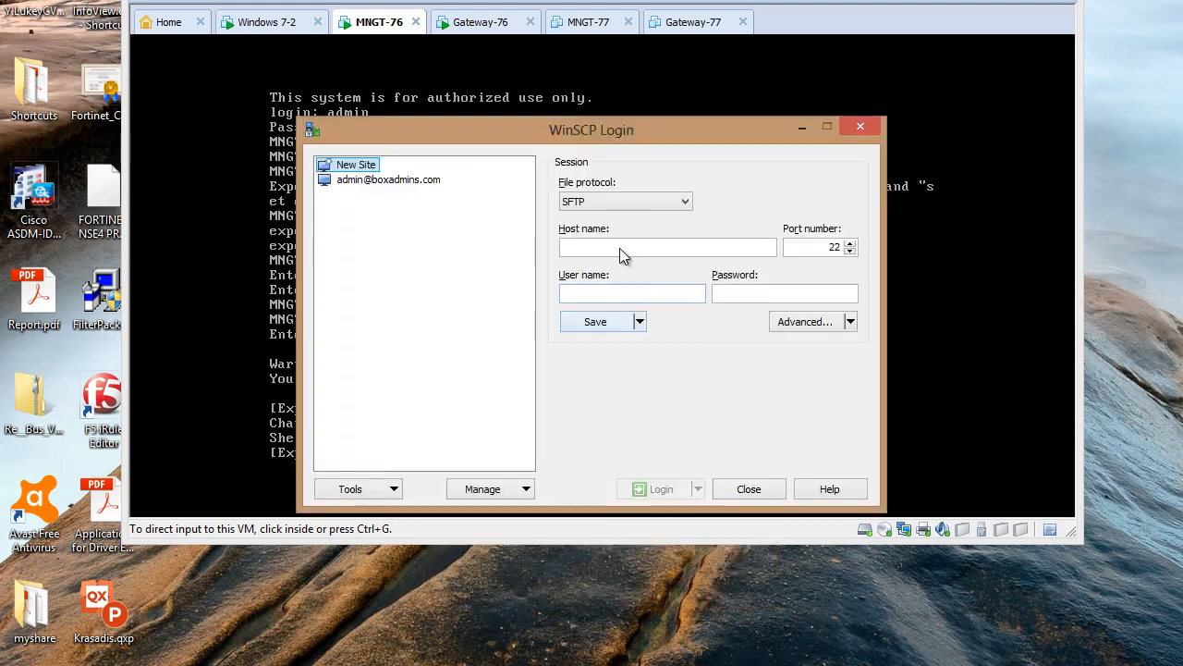
# Log in with SCP to host 10.1.1.1 as admin using the account password
pyautogui.click(605, 202)
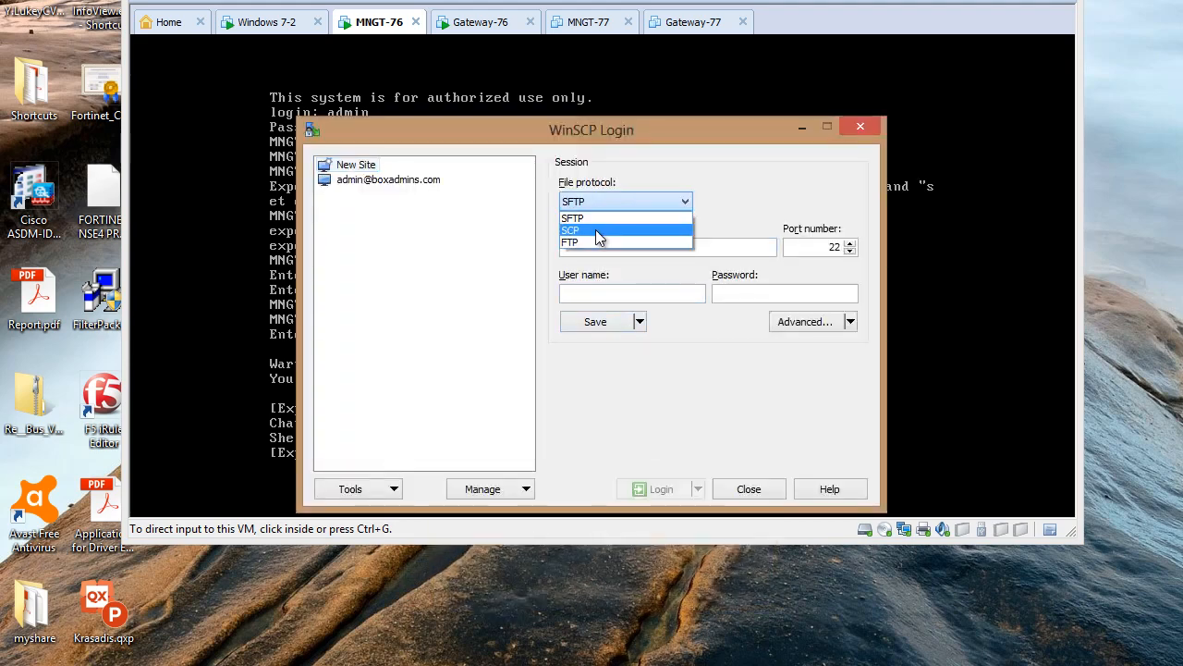
pyautogui.click(595, 230)
pyautogui.click(595, 246)
pyautogui.write('1')
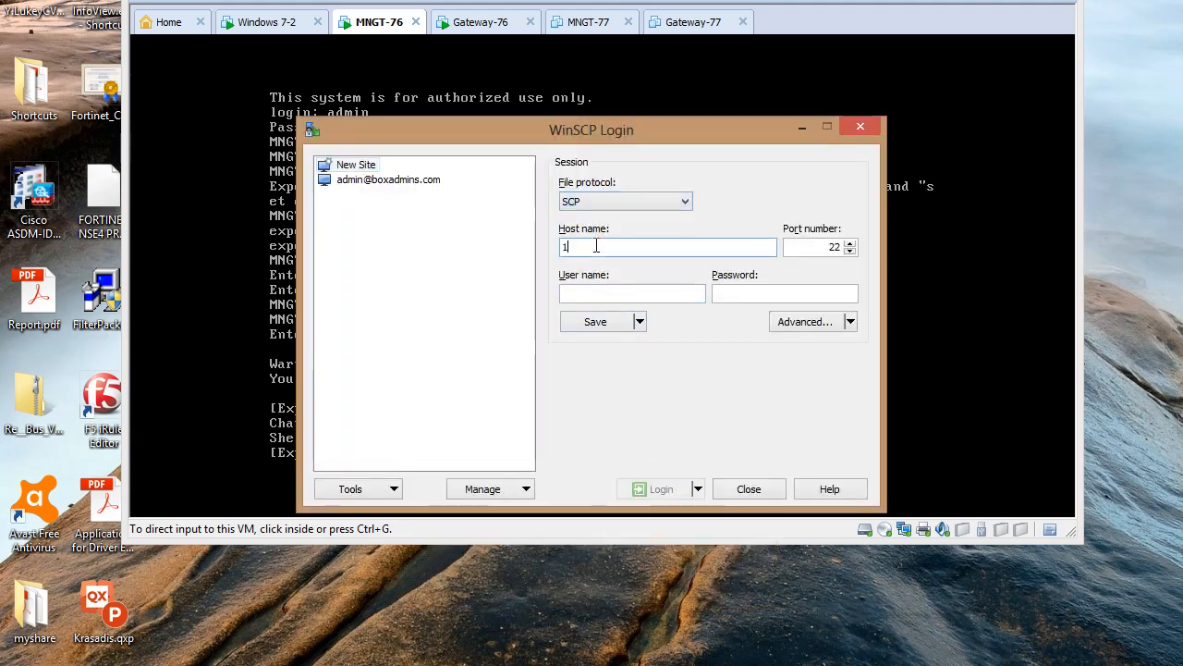
pyautogui.write('0.1.1.')
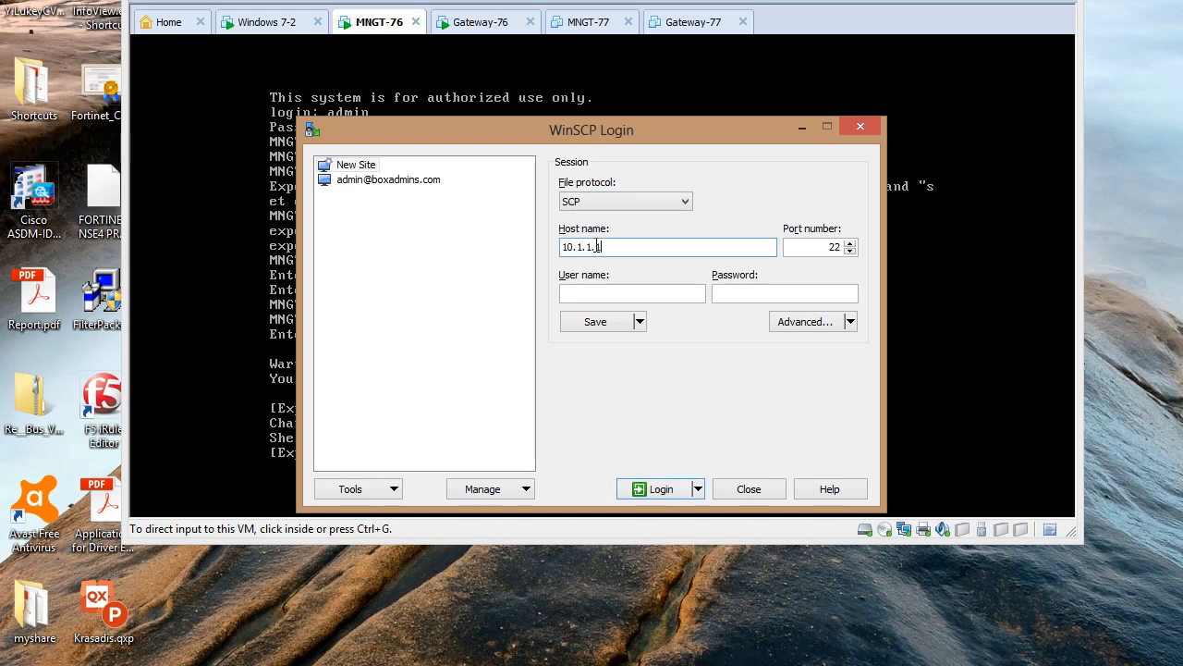
pyautogui.press('Tab')
pyautogui.press('Tab')
pyautogui.write('a')
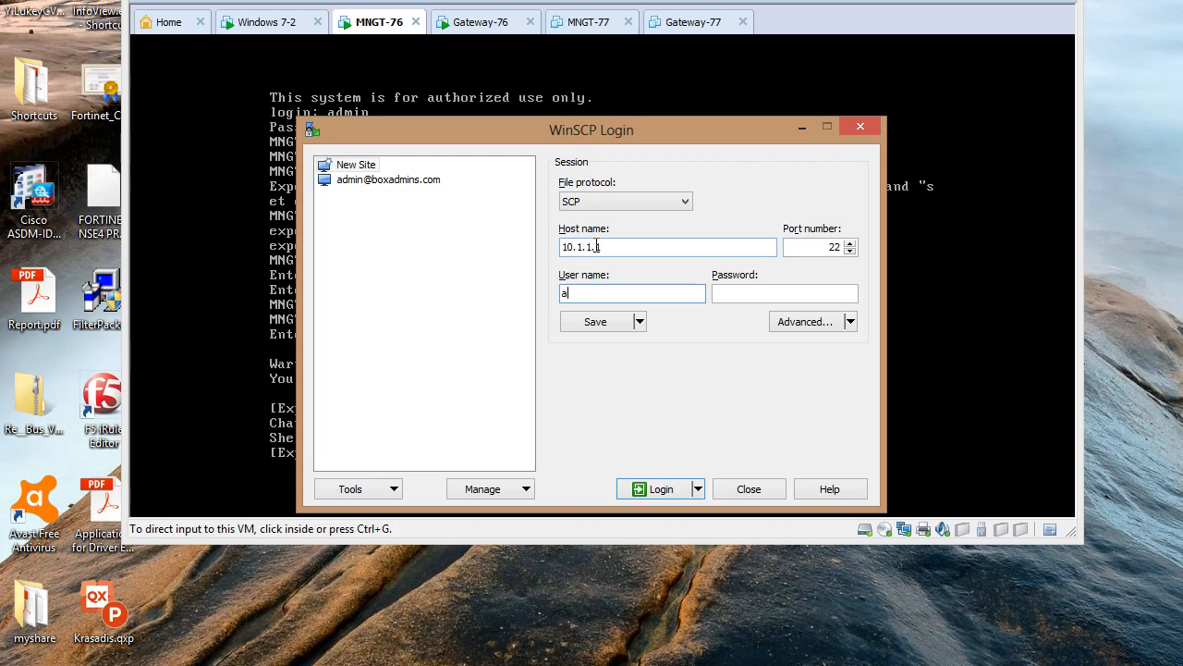
pyautogui.write('dmin')
pyautogui.press('Tab')
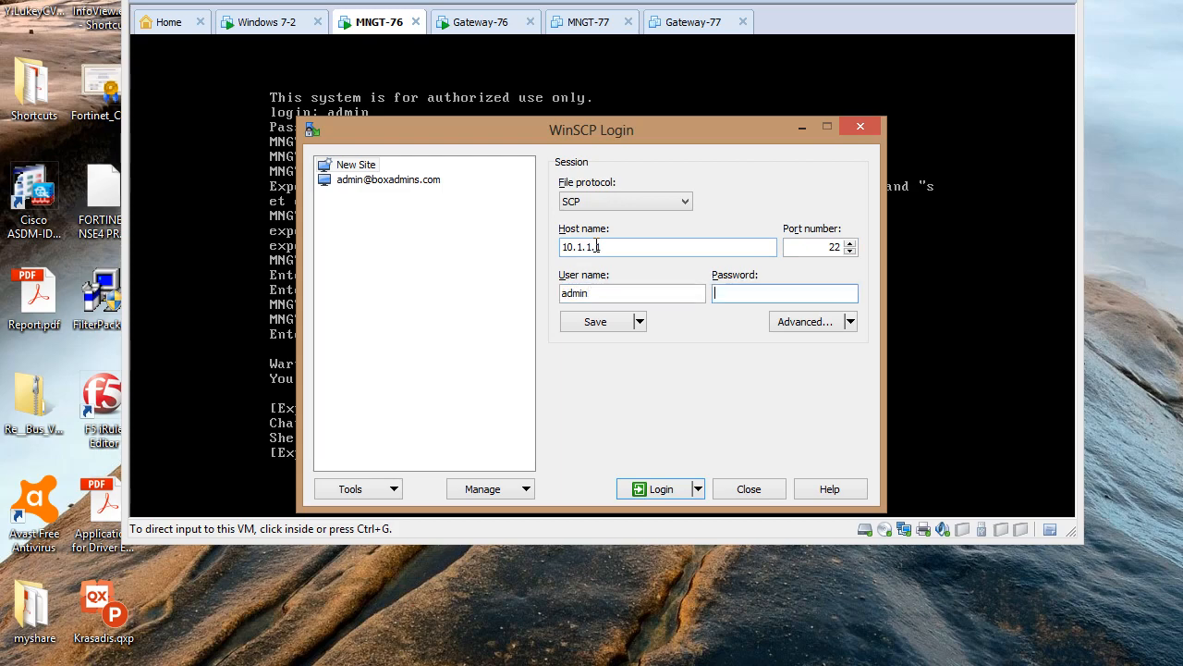
pyautogui.write('a••••••')
pyautogui.press('Return')
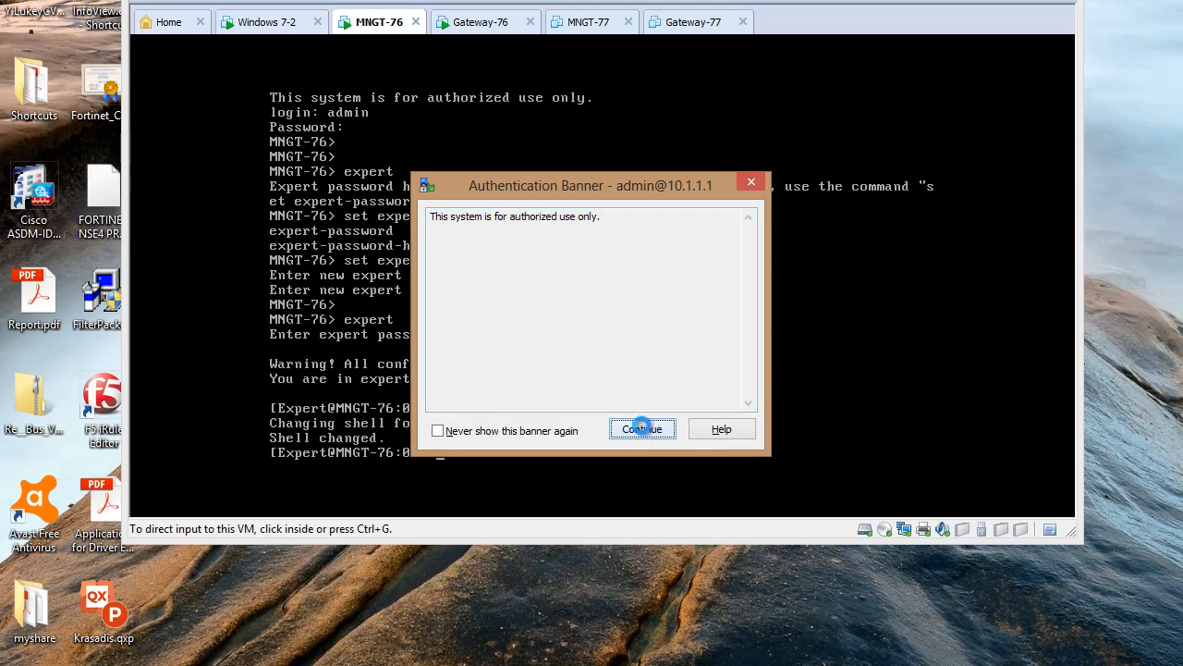
# Continue past the authorized-use banner and bring the WinSCP window fully into view
pyautogui.click(638, 427)
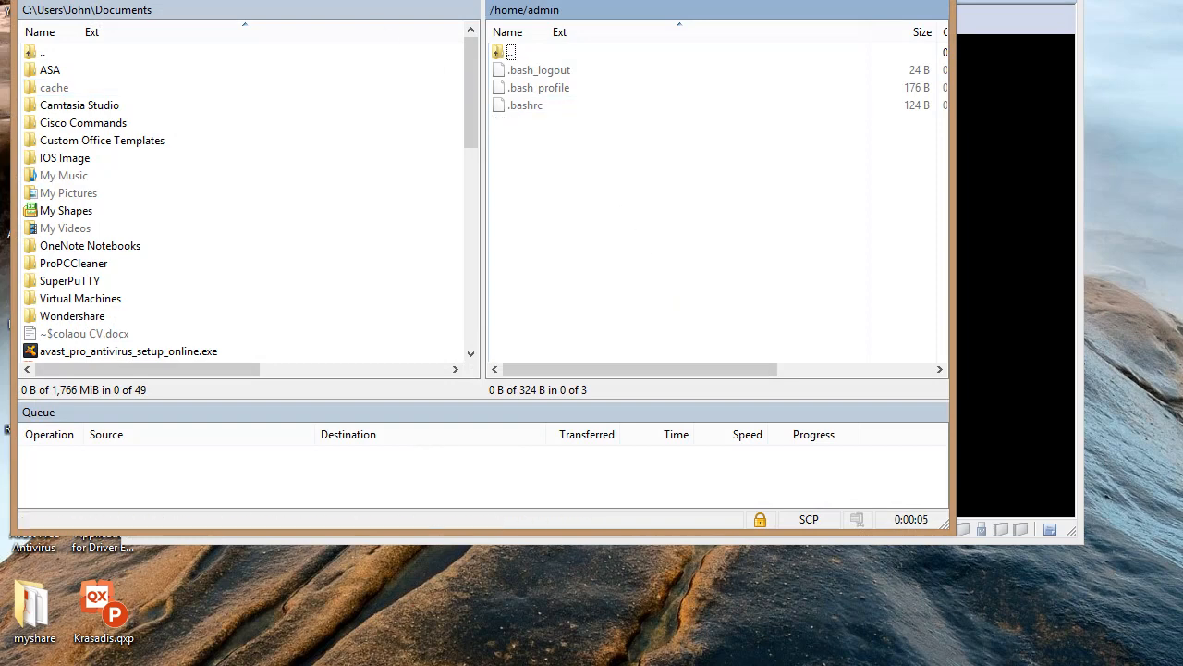
pyautogui.moveTo(149, 0); pyautogui.dragTo(251, 42)
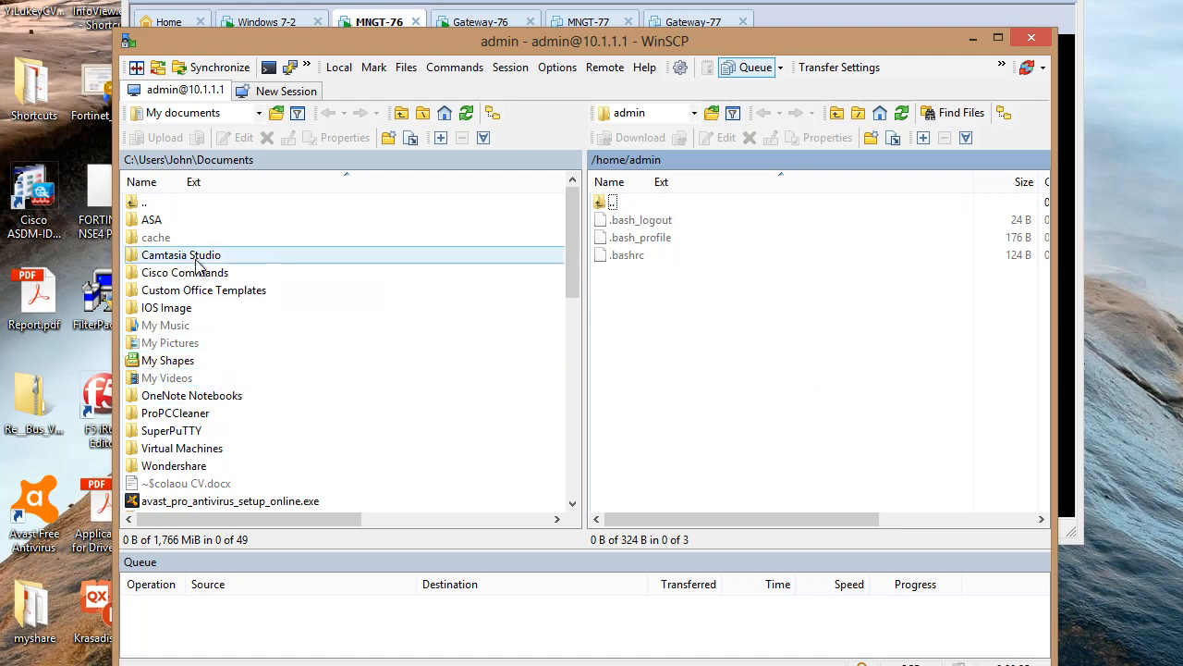
pyautogui.click(190, 112)
# Show the local Desktop folder and the remote / root folder
pyautogui.click(190, 150)
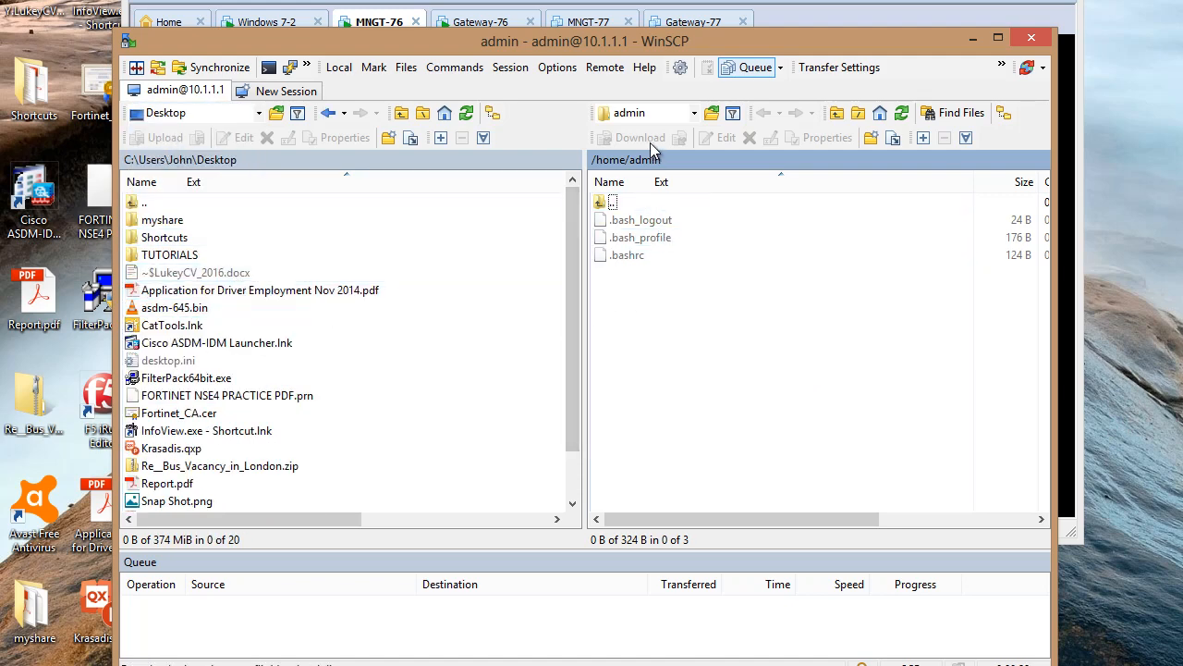
pyautogui.click(695, 112)
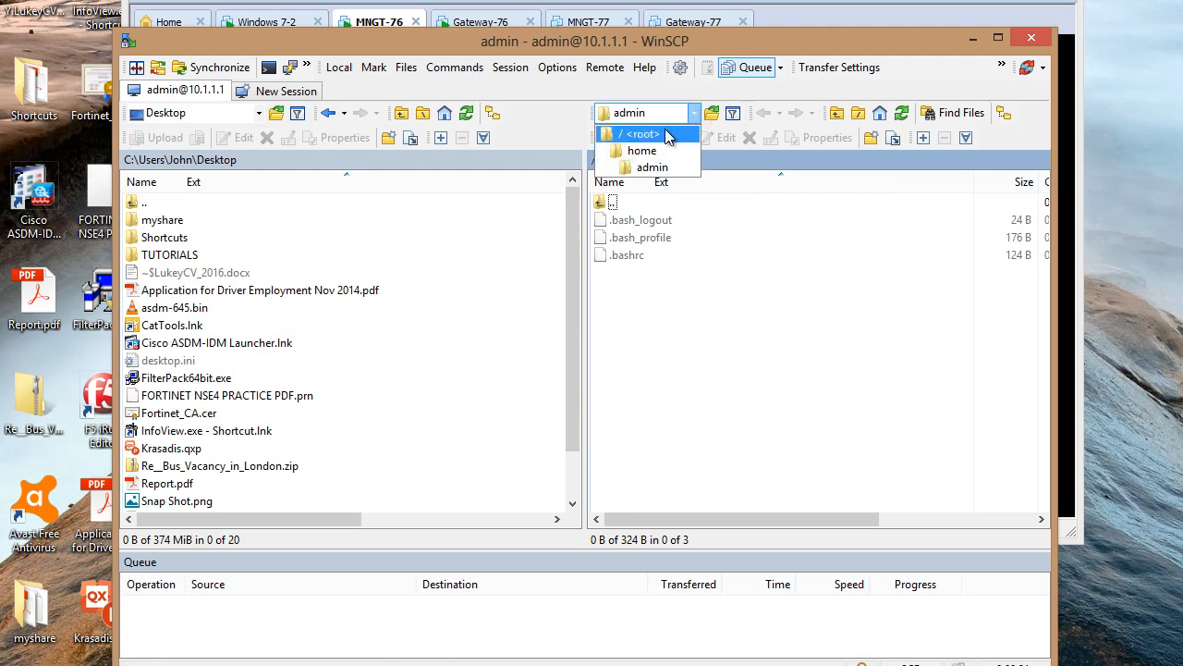
pyautogui.click(665, 129)
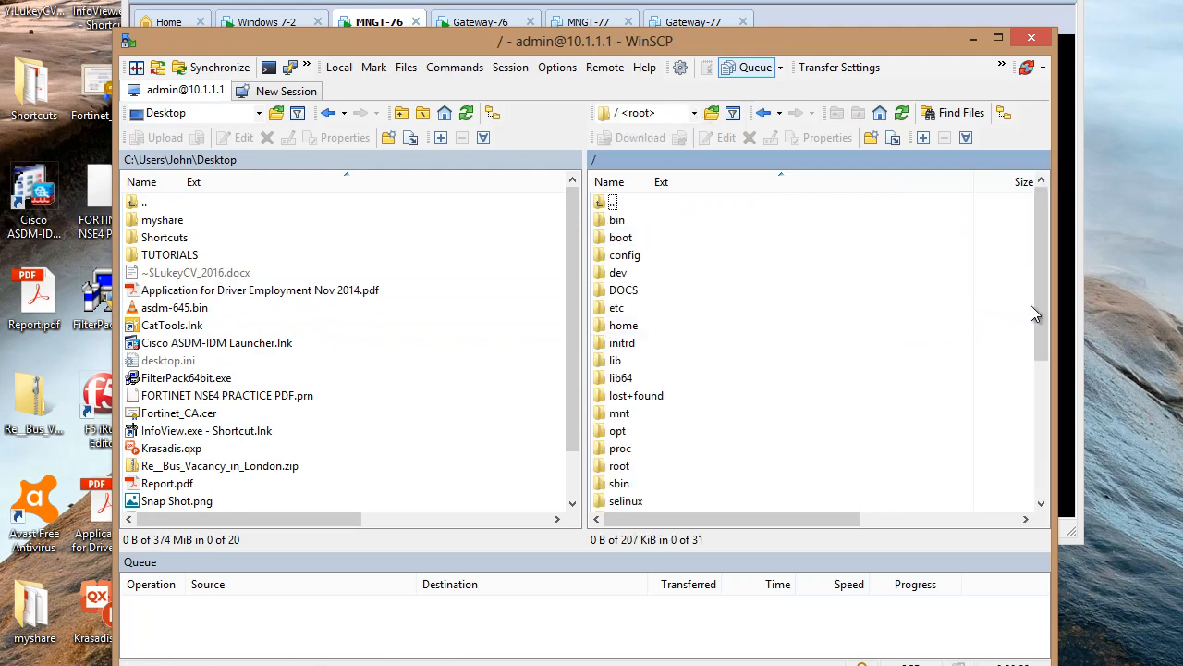
pyautogui.moveTo(1040, 304); pyautogui.dragTo(1040, 440)
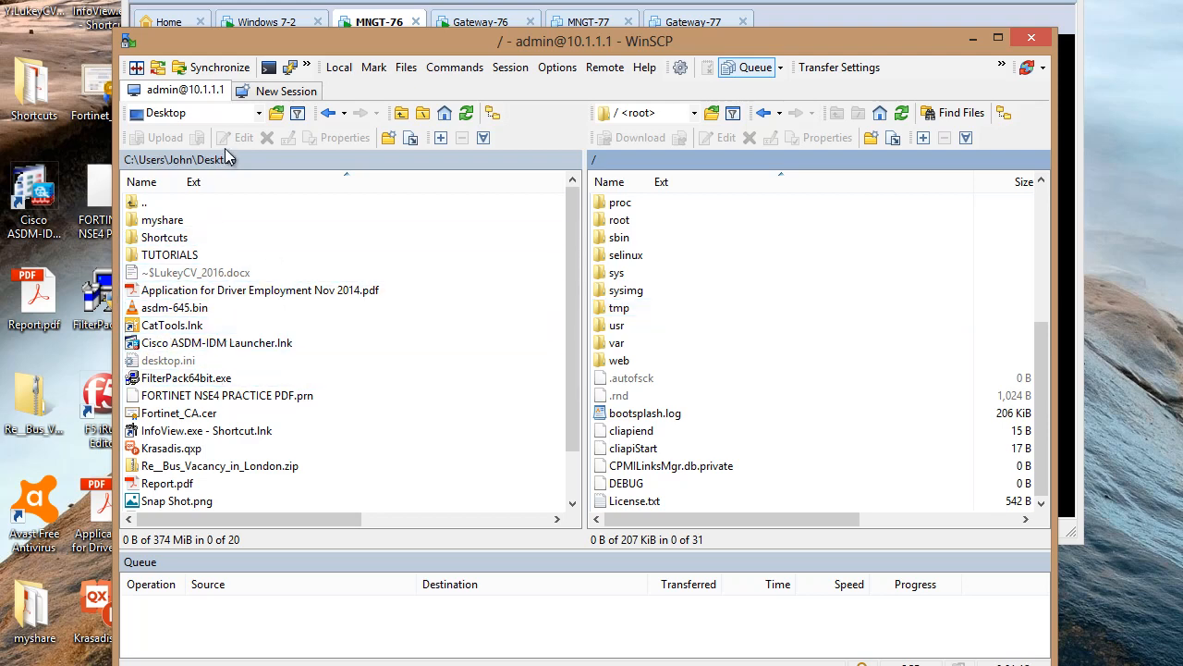
pyautogui.click(259, 113)
# Browse the local panel to H:\CHECK POINT-Nokia\Migration Tools and select the R77.30_T207 package
pyautogui.click(196, 251)
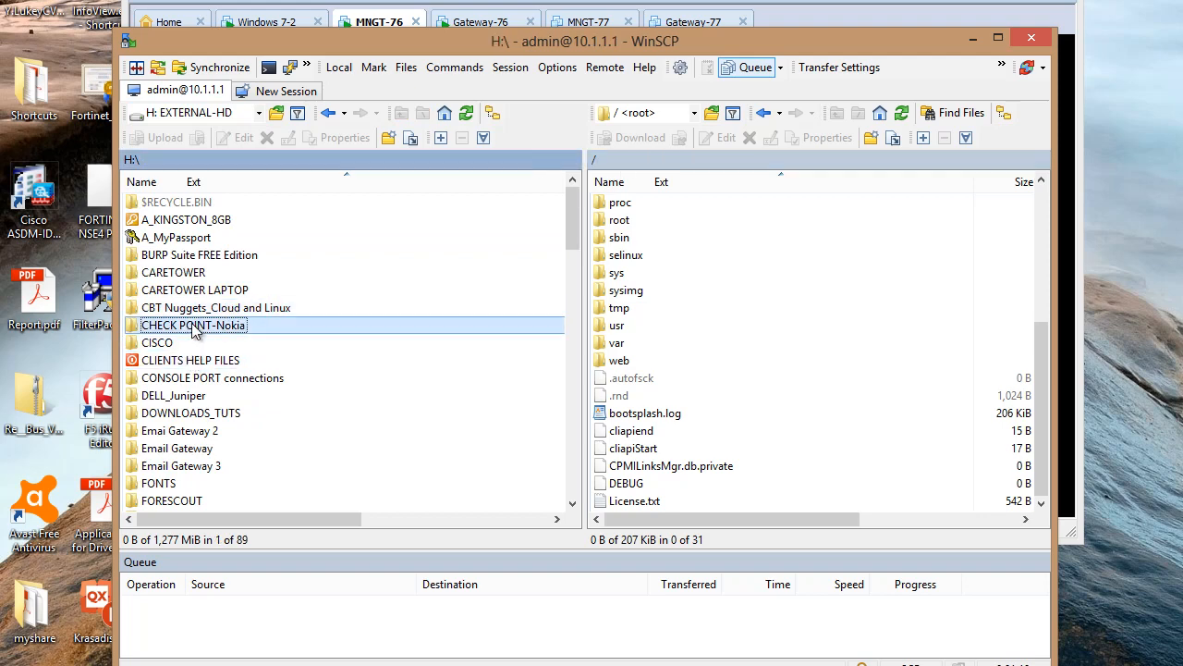
pyautogui.doubleClick(222, 326)
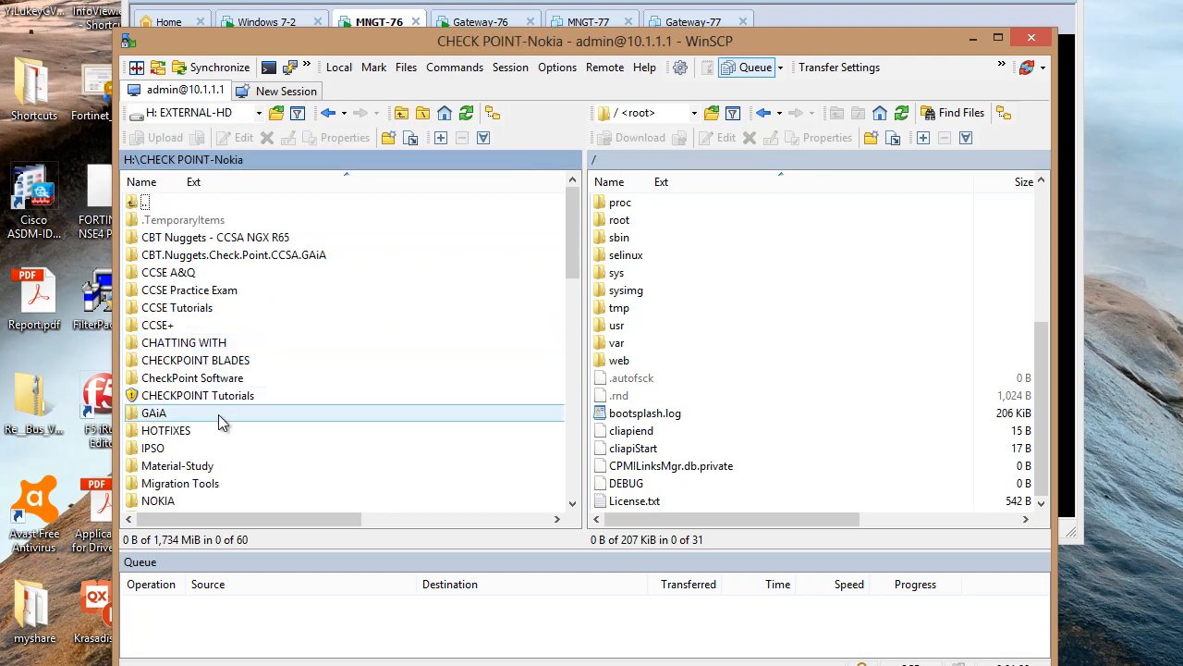
pyautogui.doubleClick(185, 486)
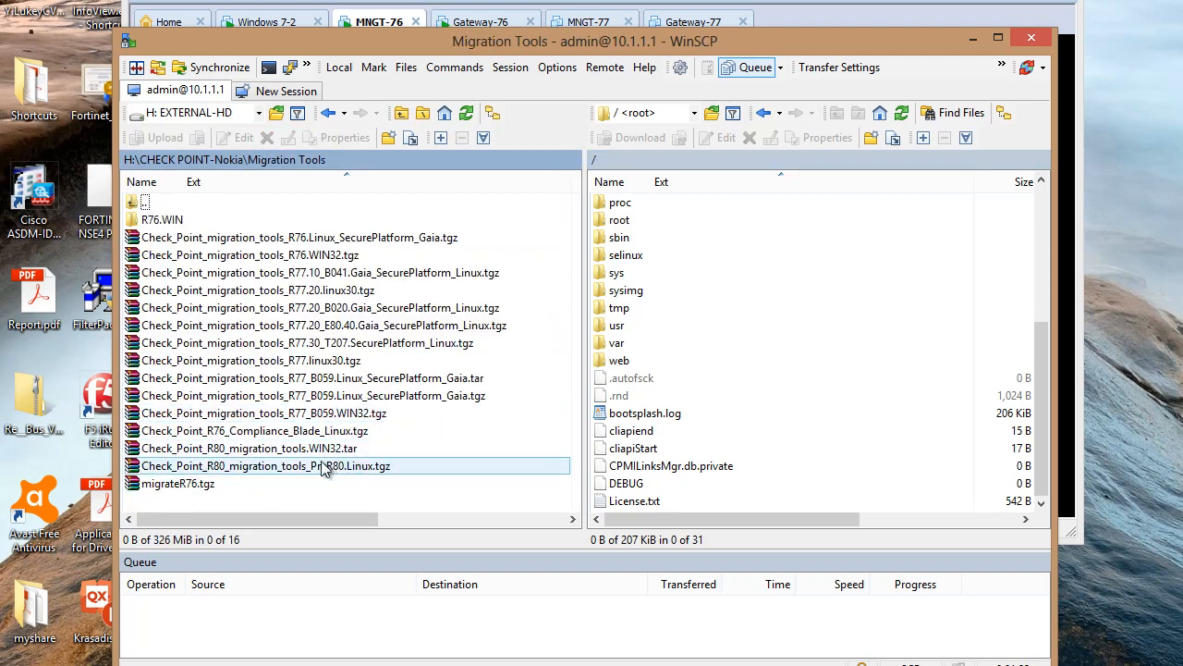
pyautogui.click(333, 349)
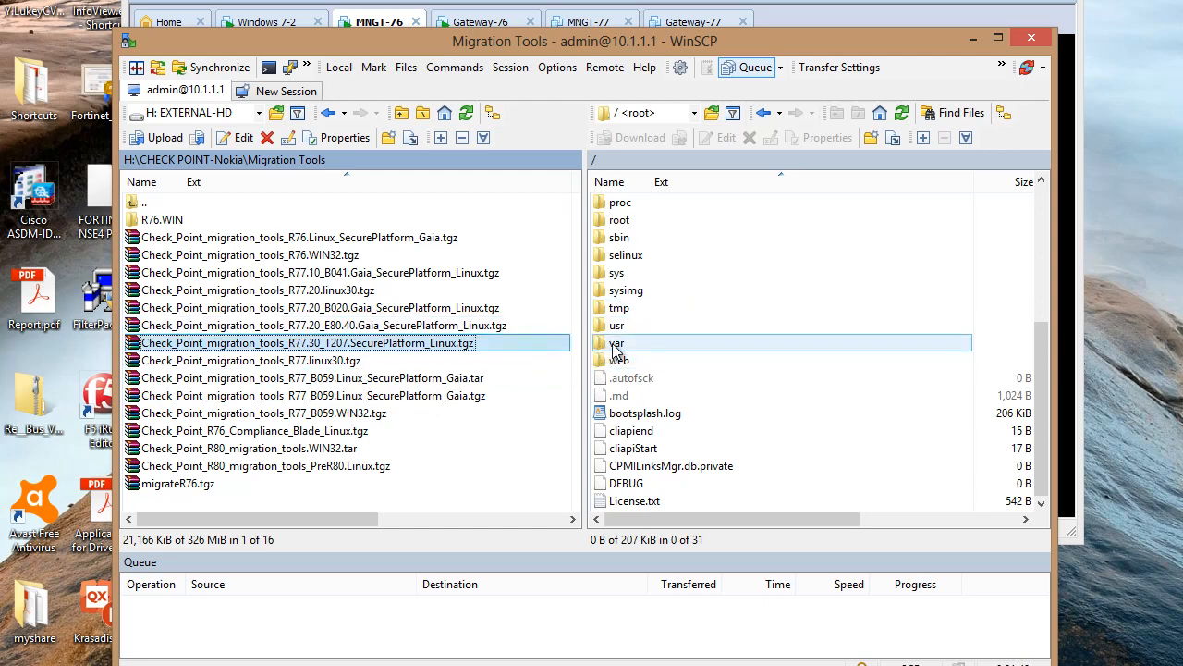
pyautogui.click(657, 113)
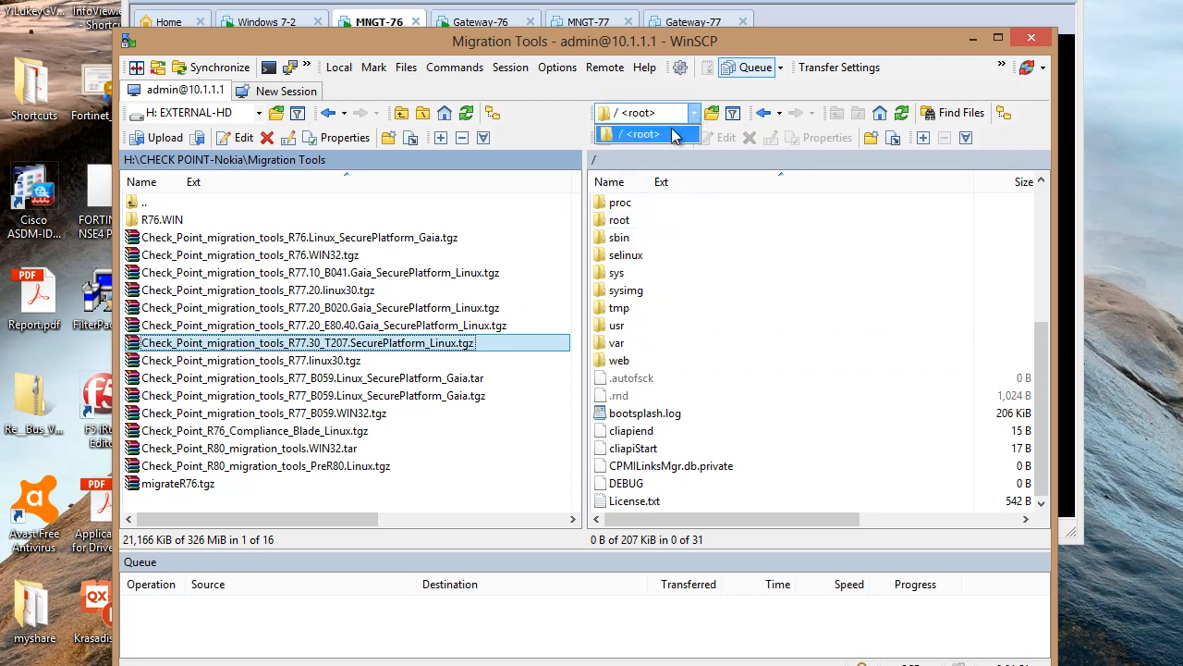
# Move the server panel from / <root> into var, then tmp, to reach /var/tmp
pyautogui.click(659, 135)
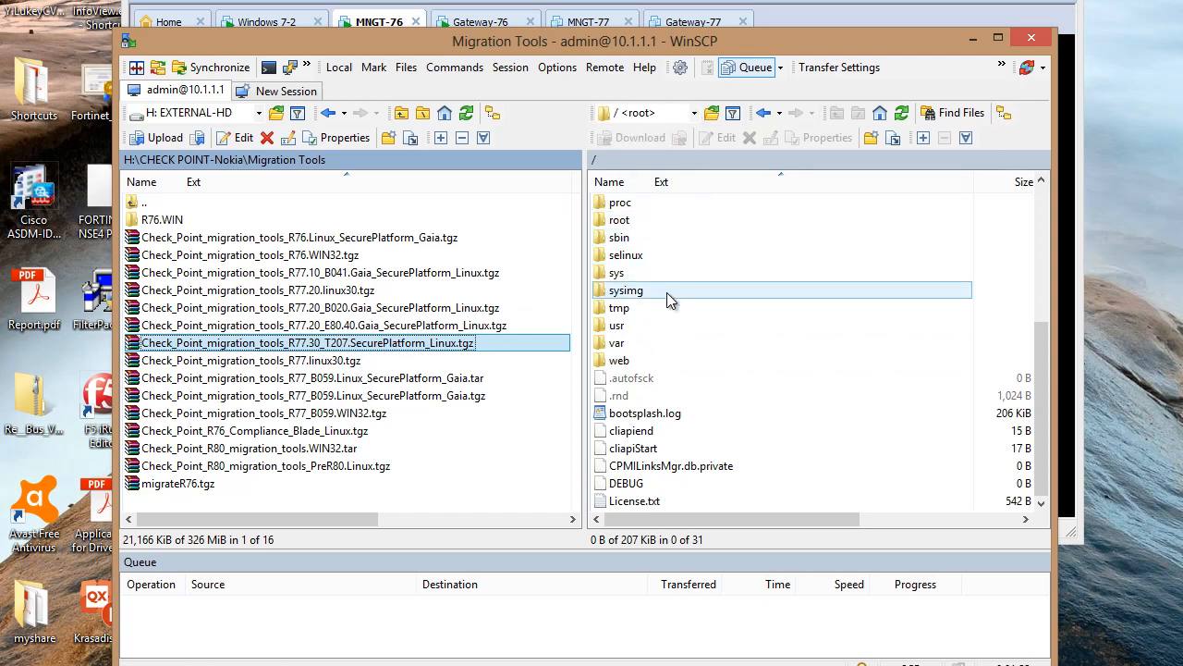
pyautogui.doubleClick(602, 349)
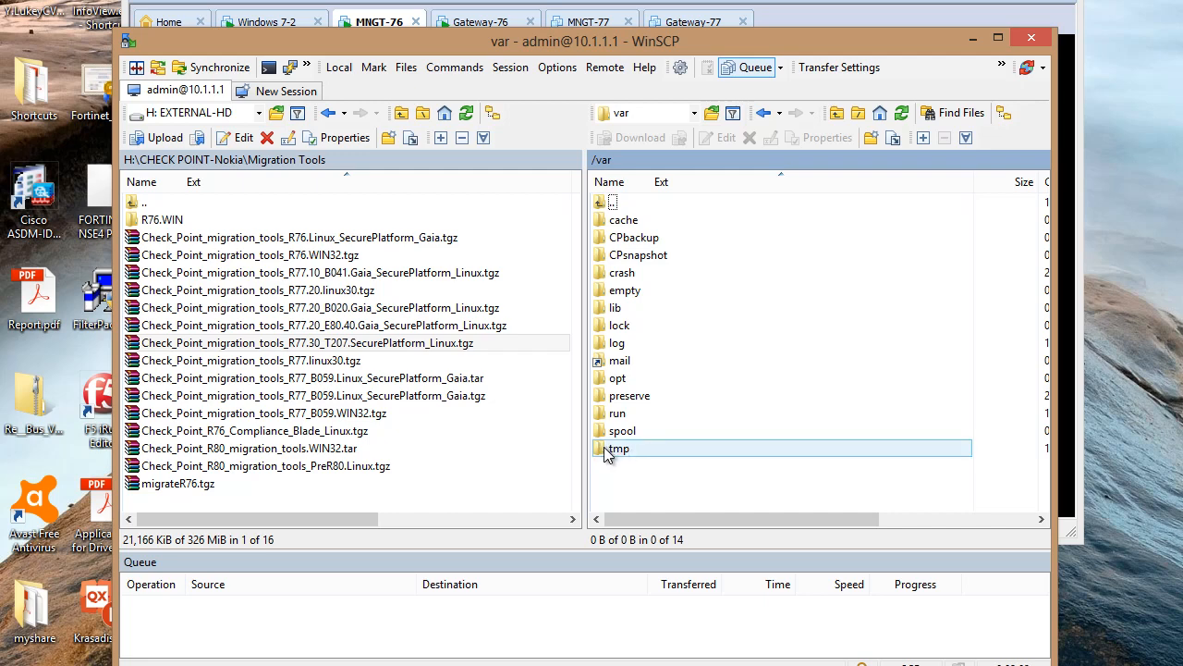
pyautogui.doubleClick(617, 449)
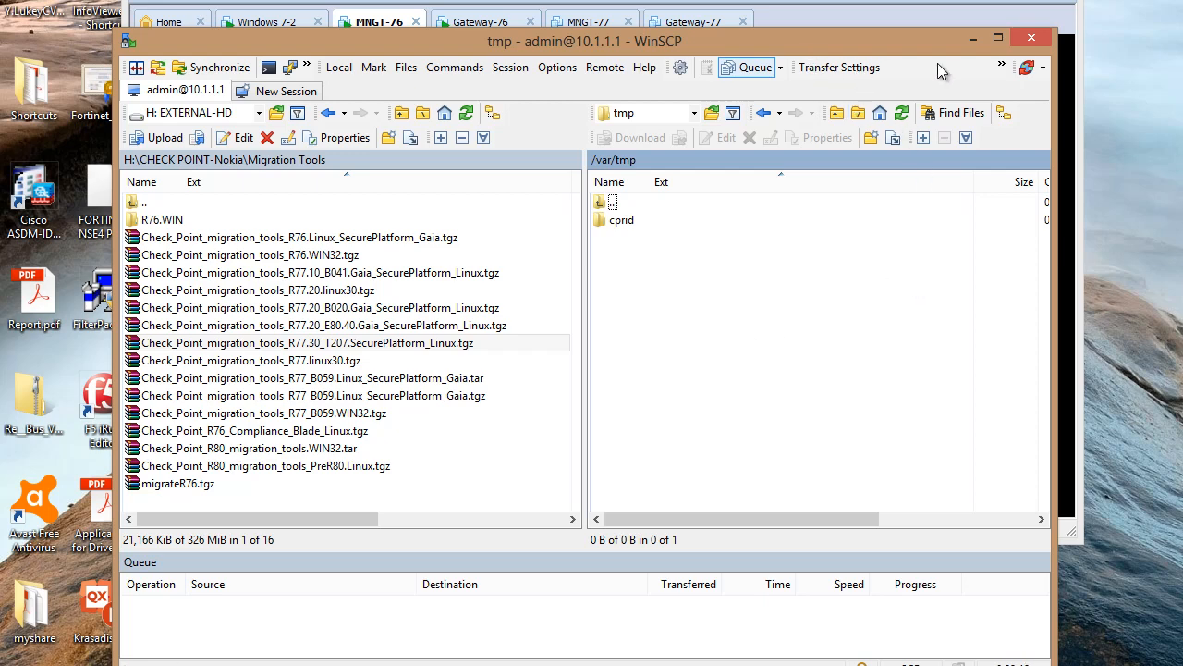
pyautogui.click(1001, 68)
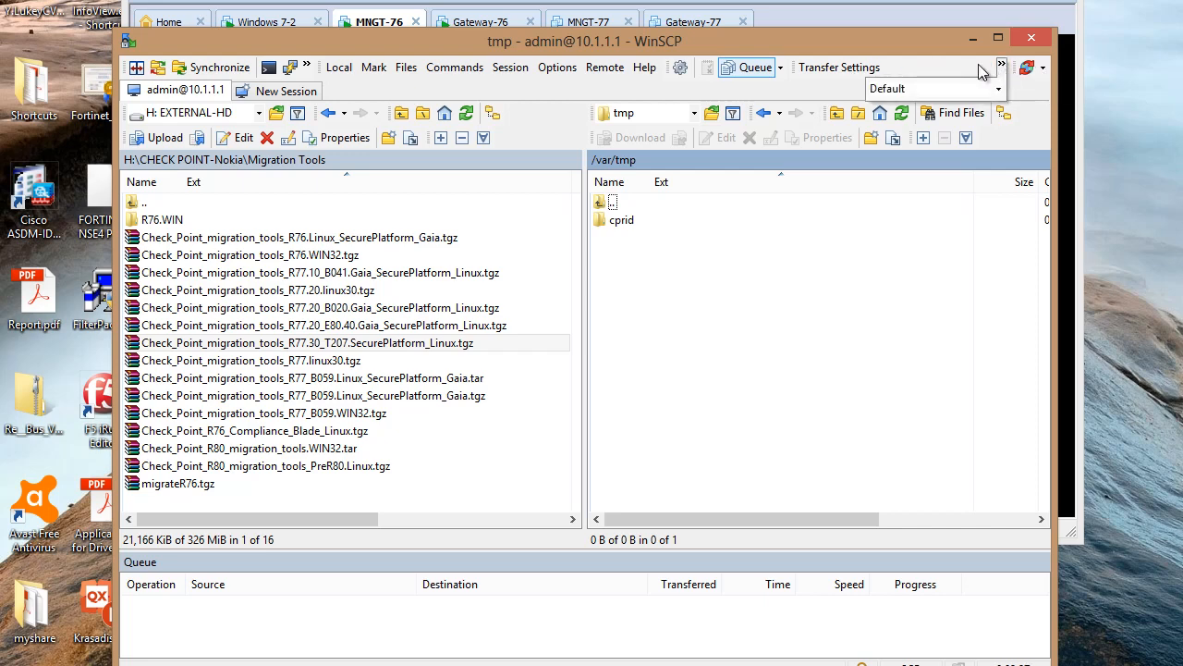
# Set the transfer mode to Binary and drag the R77.30_T207 package into /var/tmp
pyautogui.click(997, 89)
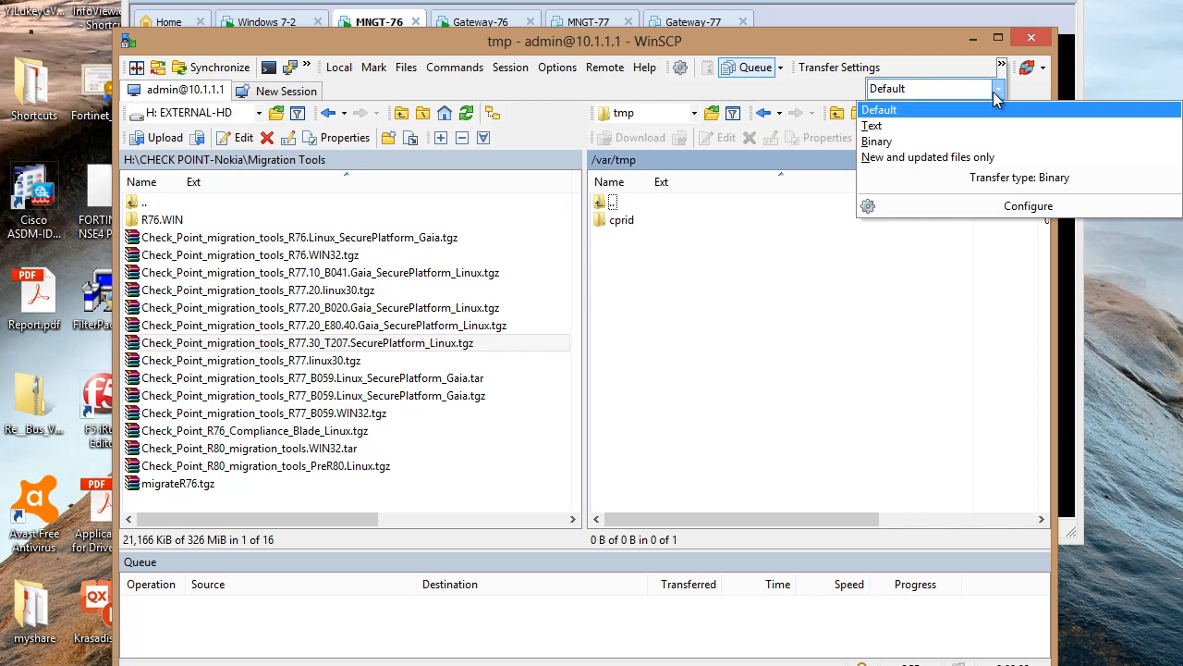
pyautogui.click(893, 144)
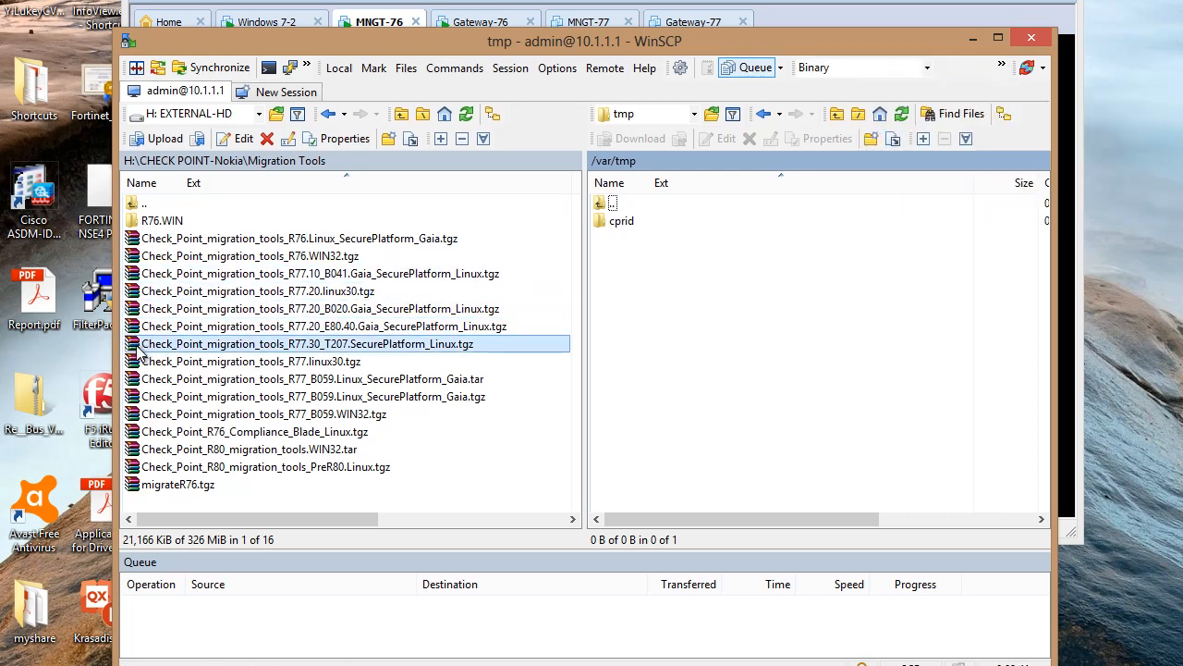
pyautogui.moveTo(144, 351); pyautogui.dragTo(677, 369)
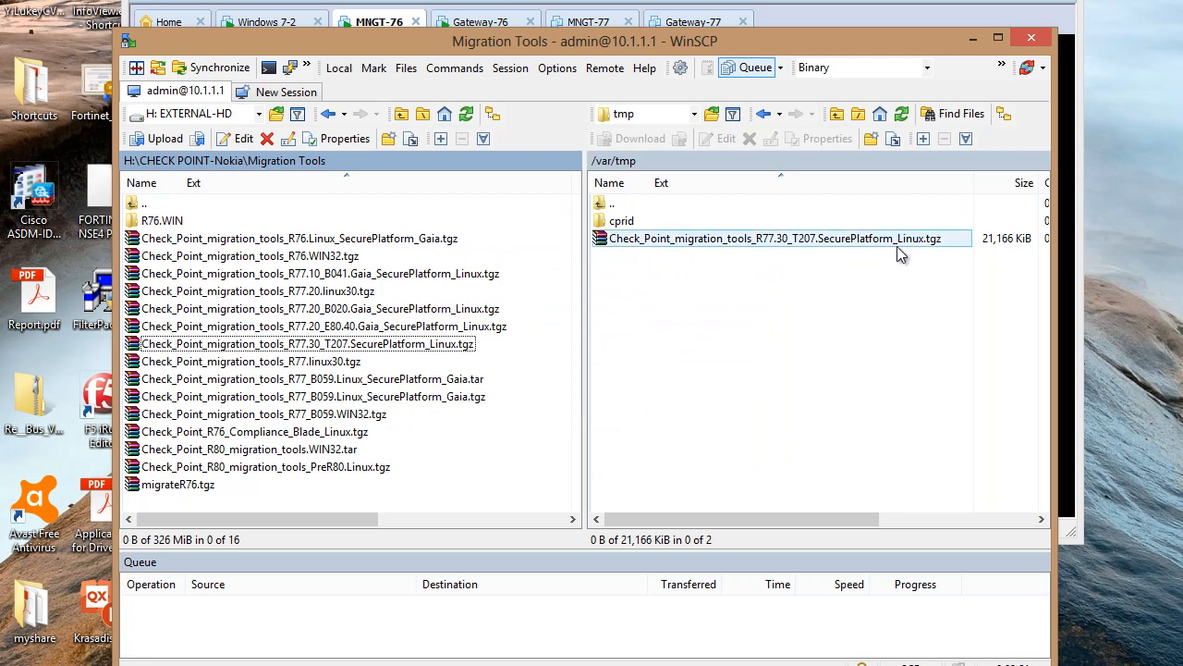
# Unpack the R77.30_T207 archive into /var/tmp with the UnTar/GZip custom command
pyautogui.rightClick(599, 242)
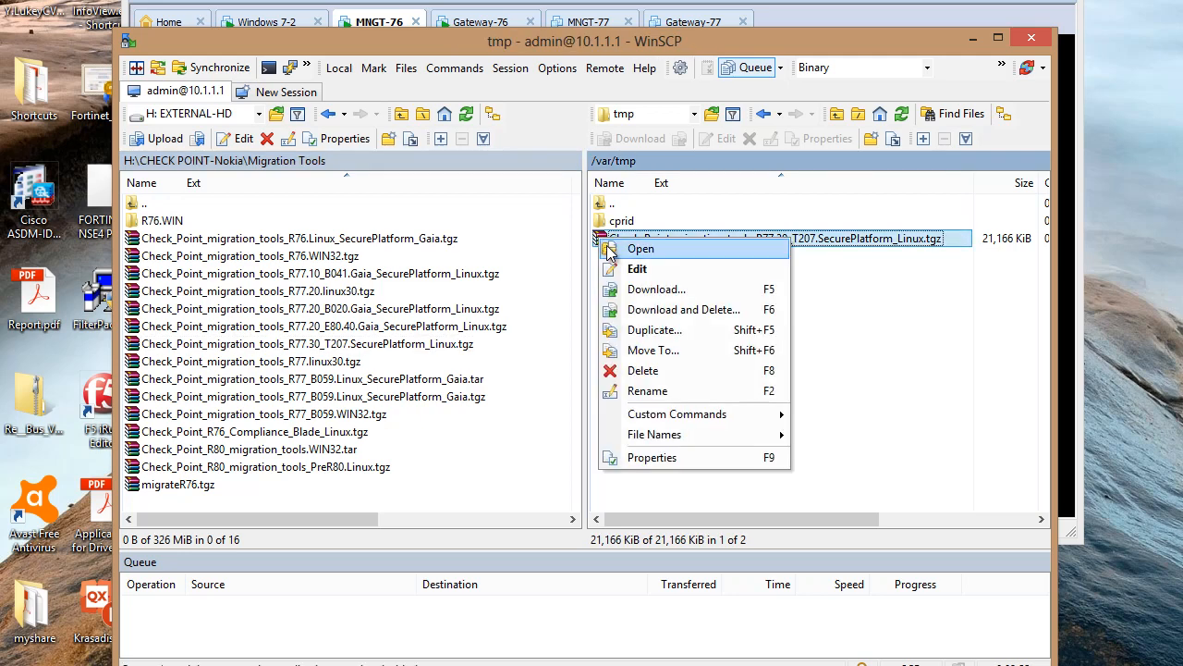
pyautogui.moveTo(691, 414)
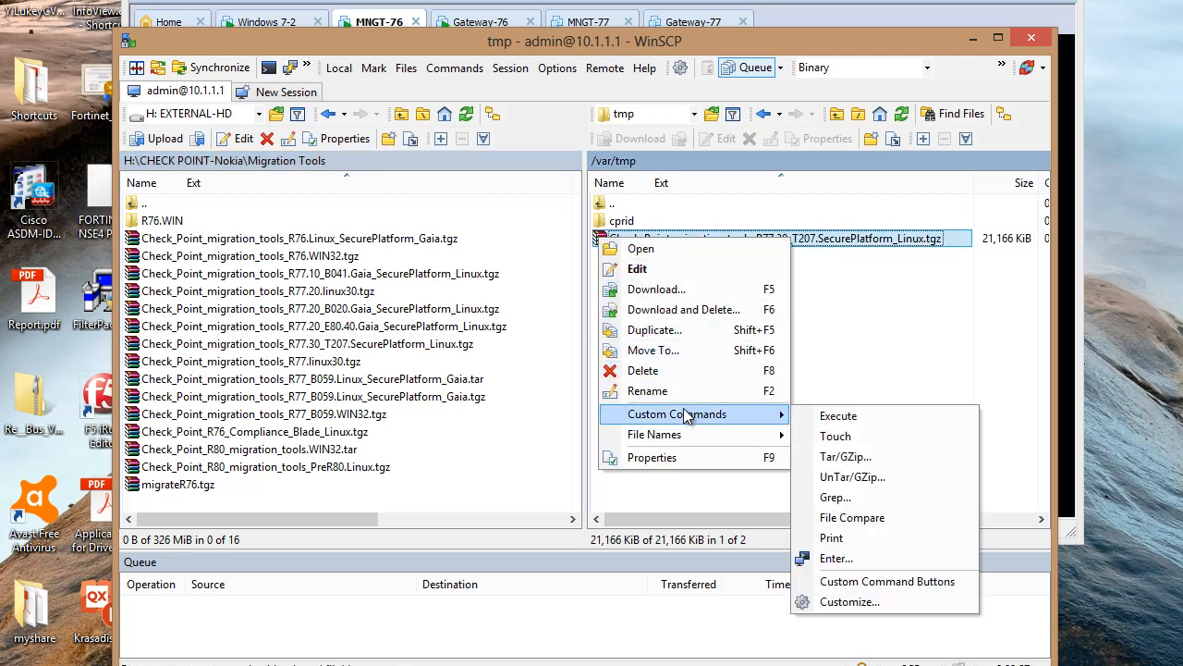
pyautogui.click(859, 477)
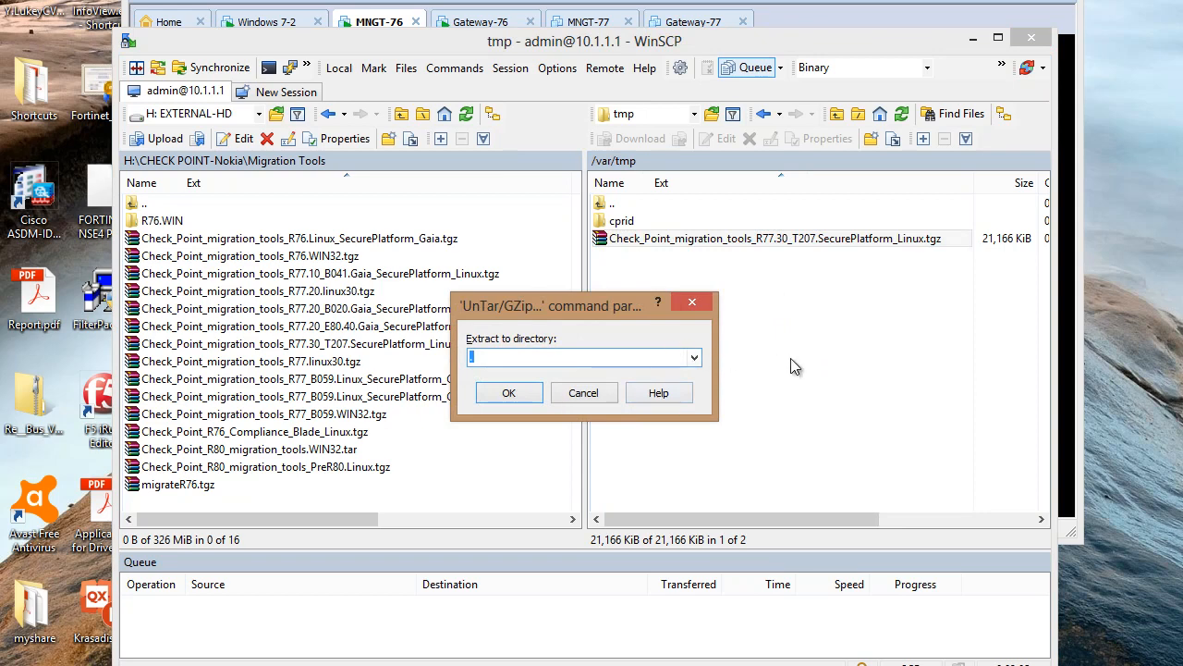
pyautogui.click(693, 358)
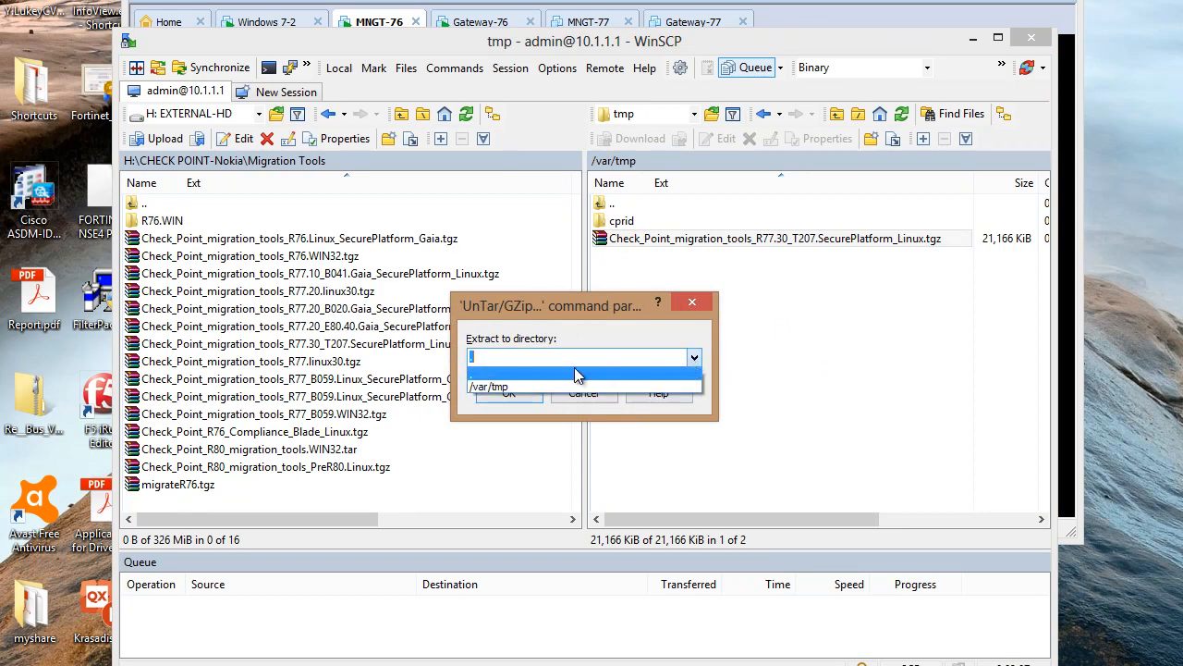
pyautogui.click(499, 387)
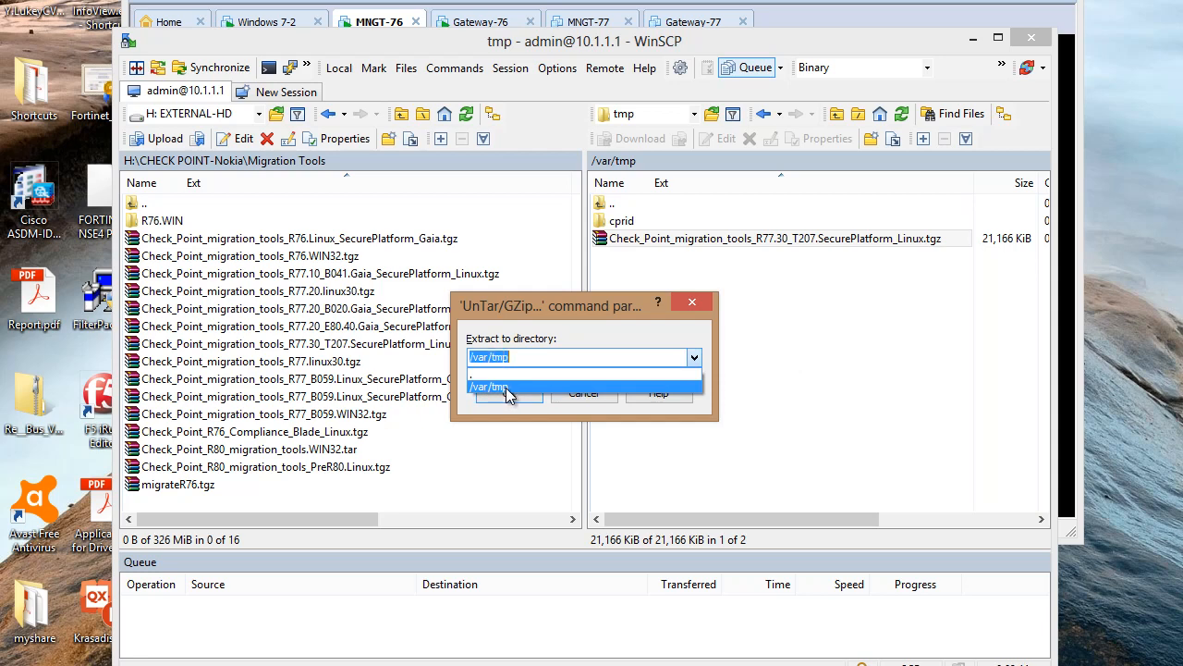
pyautogui.click(524, 392)
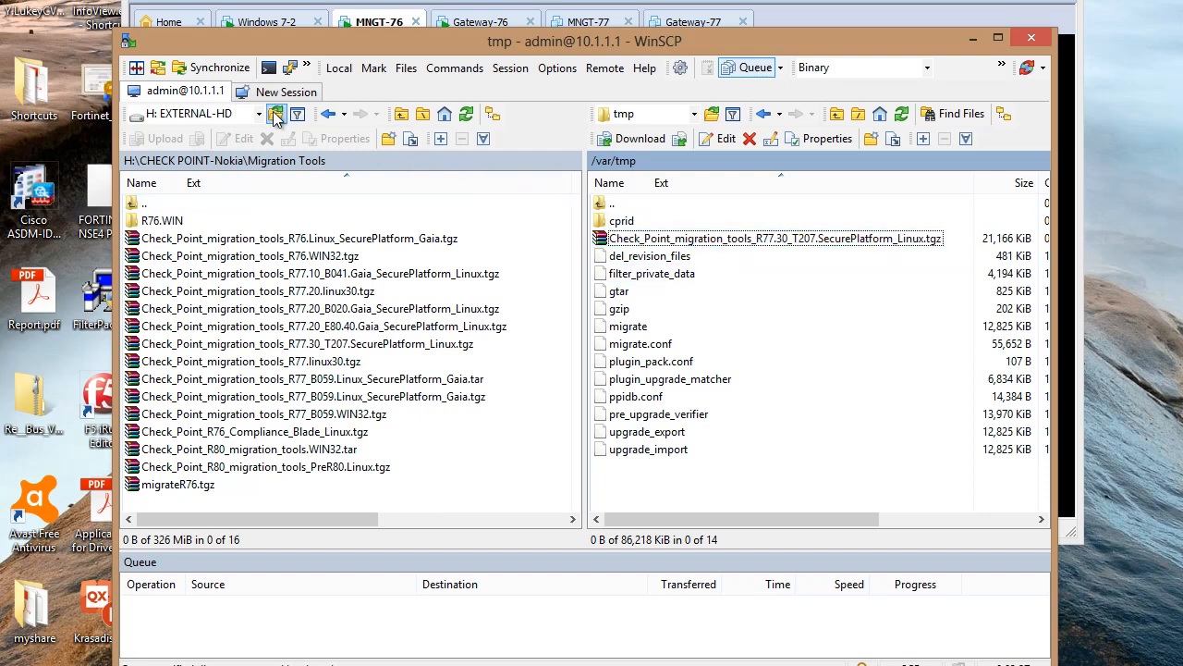
pyautogui.click(1030, 38)
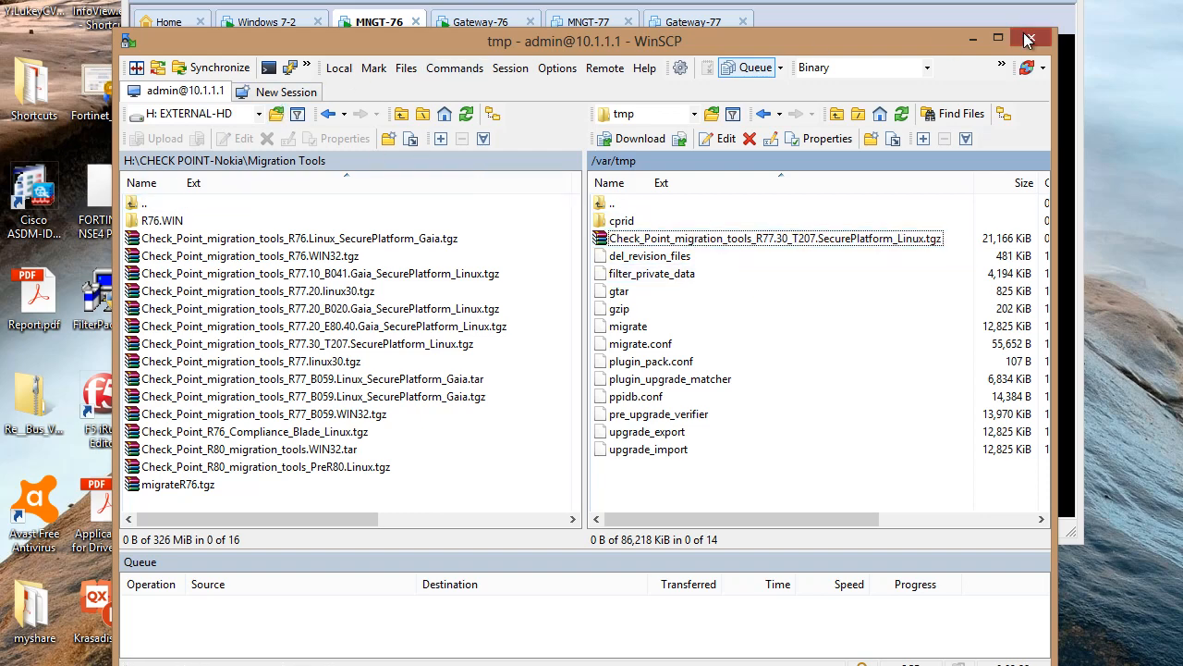
# Close WinSCP, then run cd /var/tmp and ls on the MNGT-76 console
pyautogui.click(579, 399)
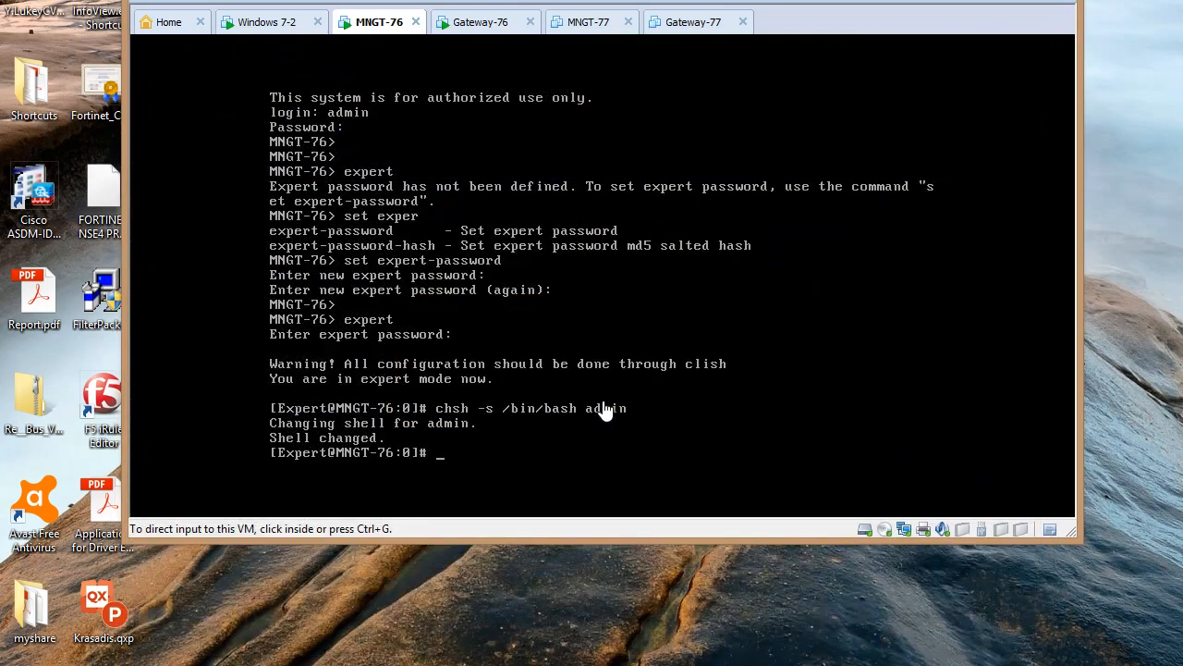
pyautogui.press('Return')
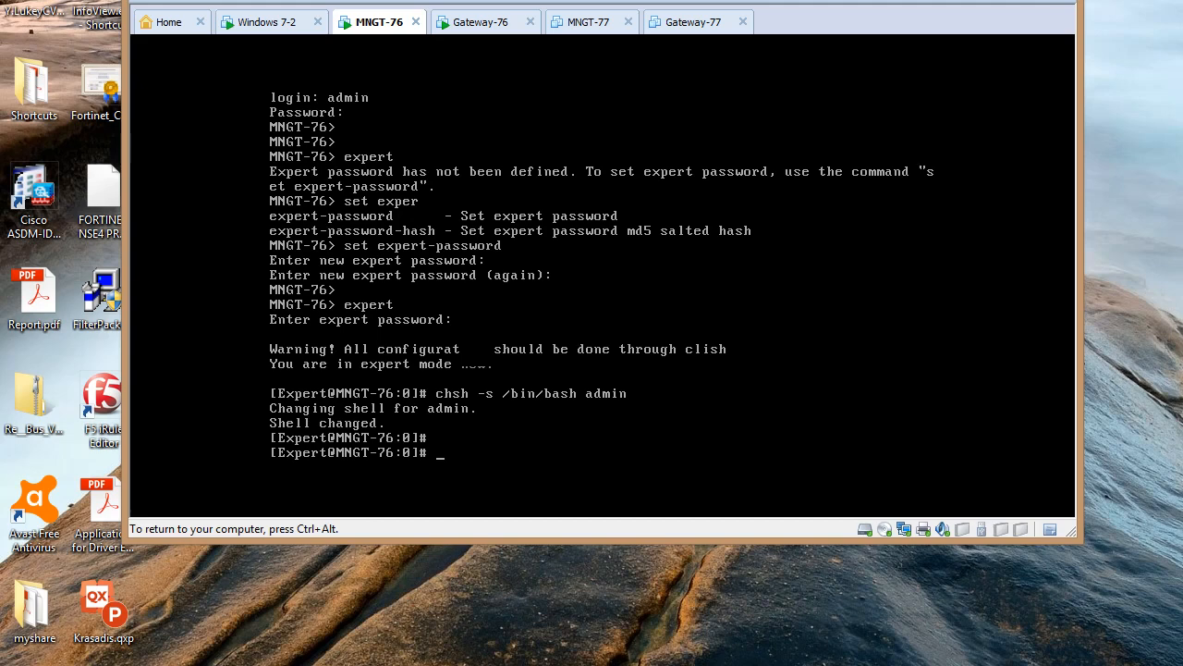
pyautogui.write('cd /var/tmp')
pyautogui.press('Return')
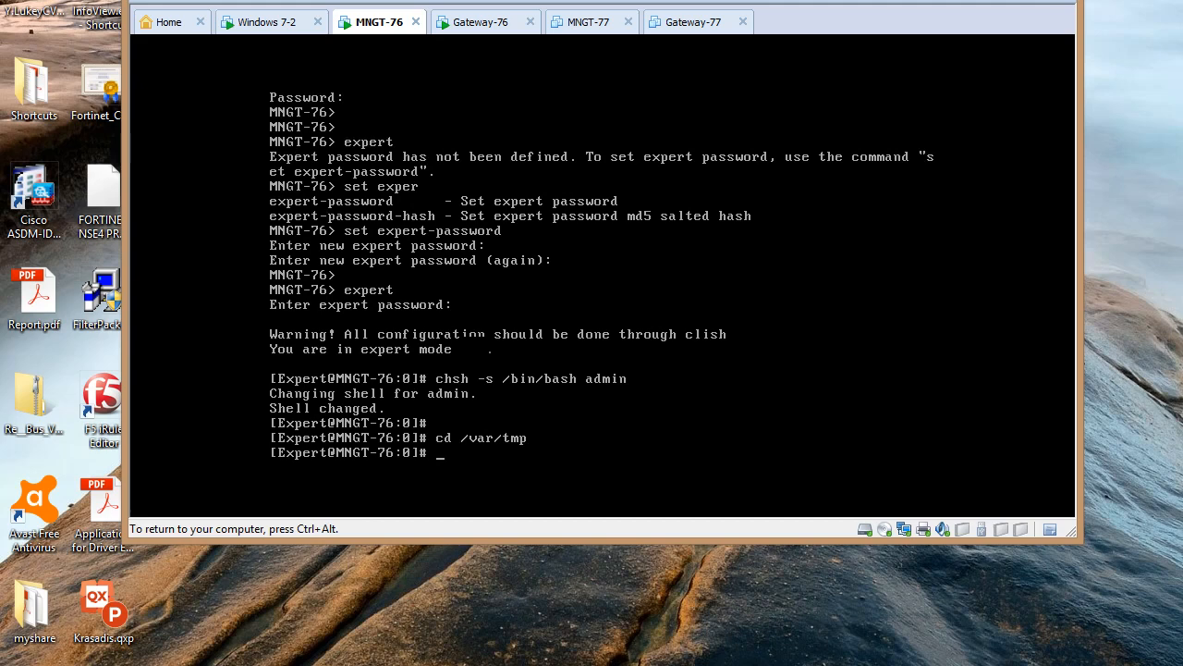
pyautogui.write('ls')
pyautogui.press('Return')
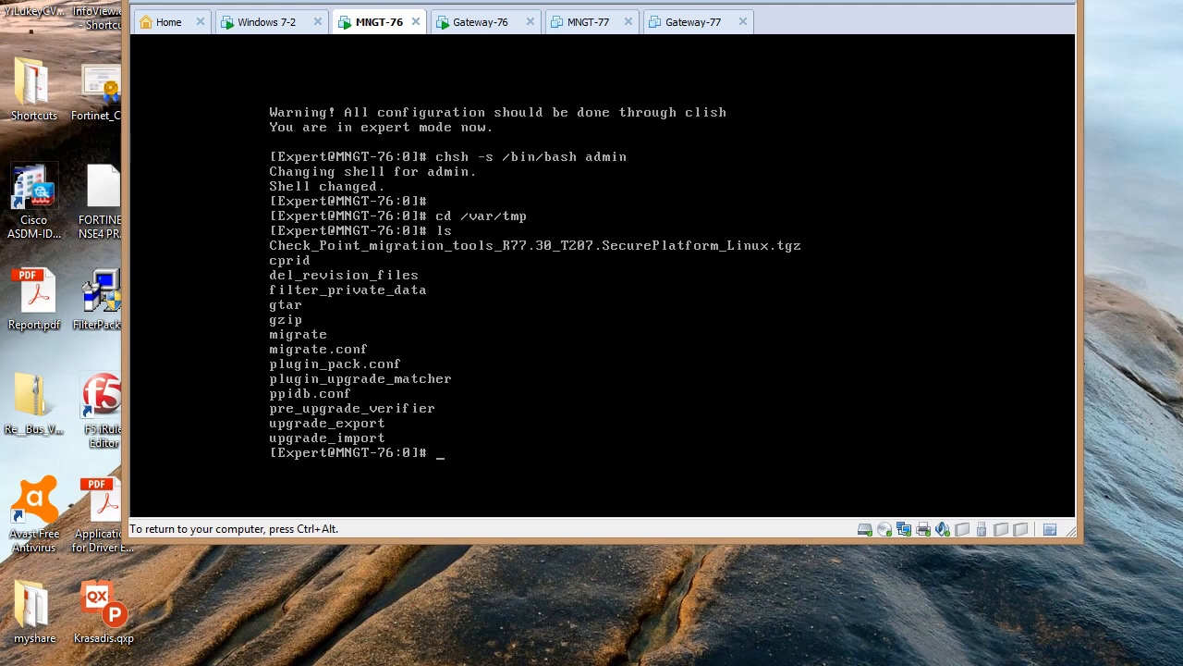
pyautogui.hotkey('ctrl', 'alt')
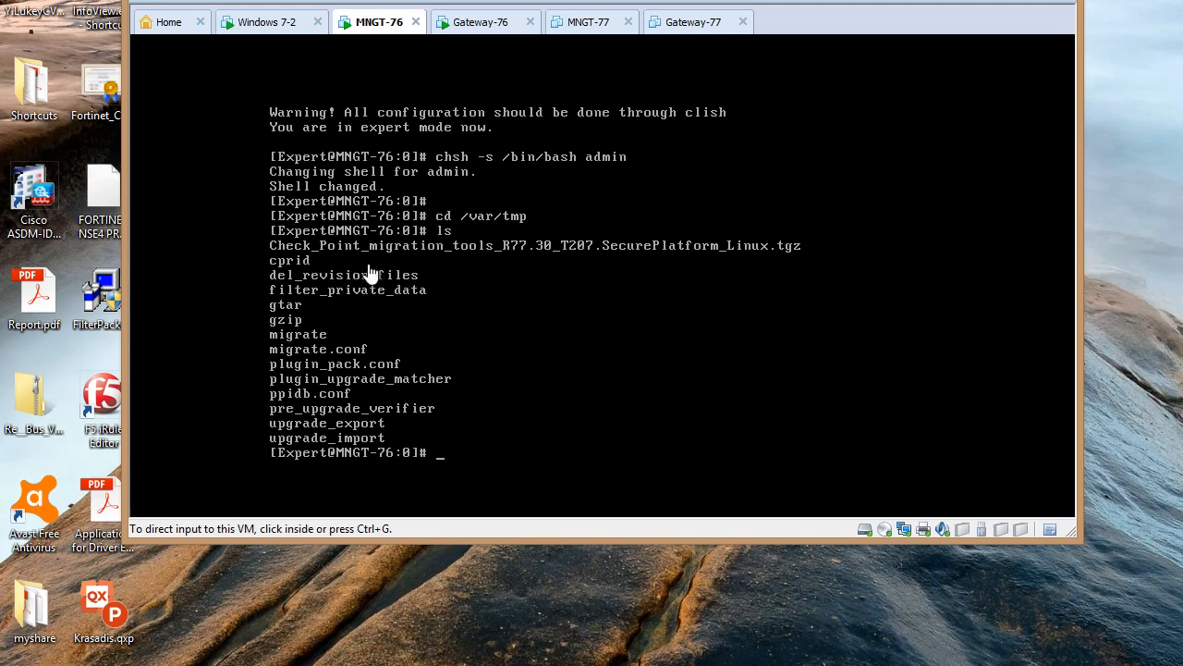
pyautogui.click(455, 413)
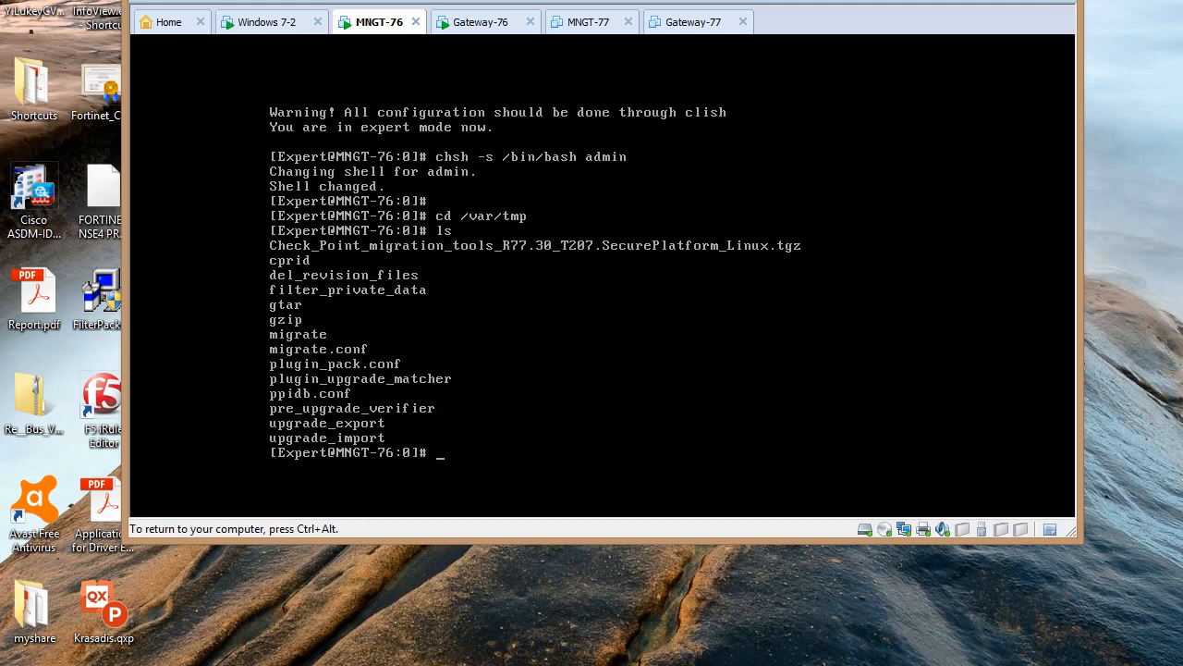
pyautogui.press('Return')
pyautogui.press('Return')
pyautogui.press('Return')
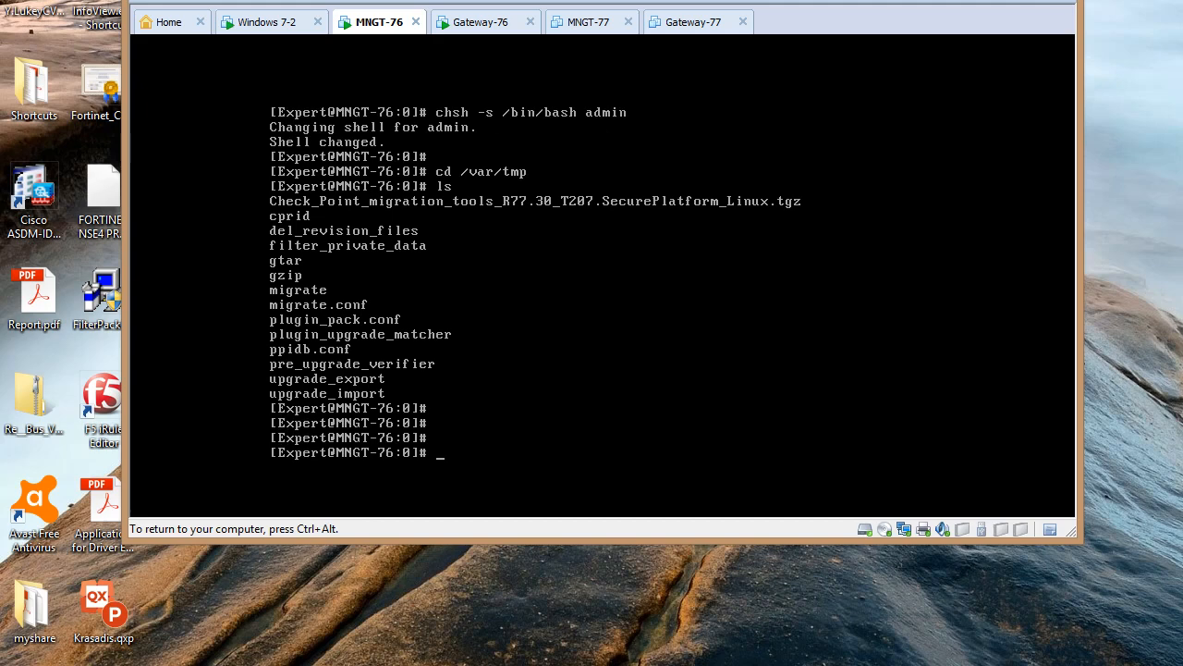
# Run ./migrate export SMS-A.tgz on the MNGT-76 console and answer y to continue
pyautogui.write('..')
pyautogui.write('/mi')
pyautogui.write('grate')
pyautogui.write('ex')
pyautogui.write('port')
pyautogui.write('SMS')
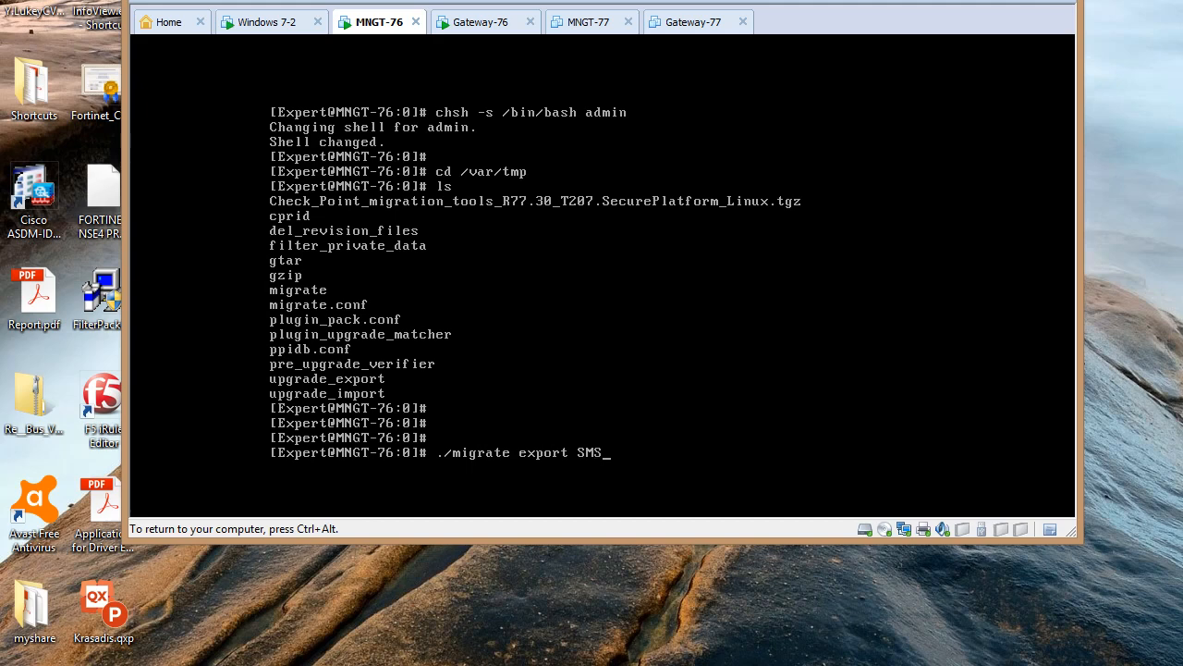
pyautogui.write('-A')
pyautogui.hotkey('ctrl', 'alt')
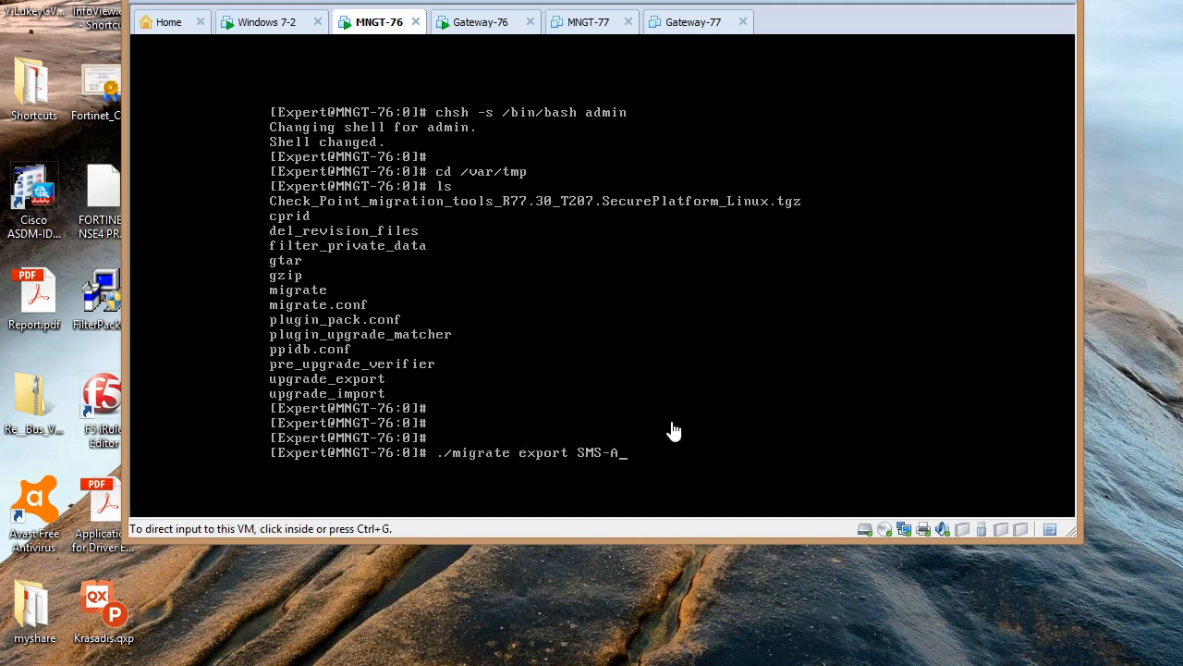
pyautogui.click(612, 464)
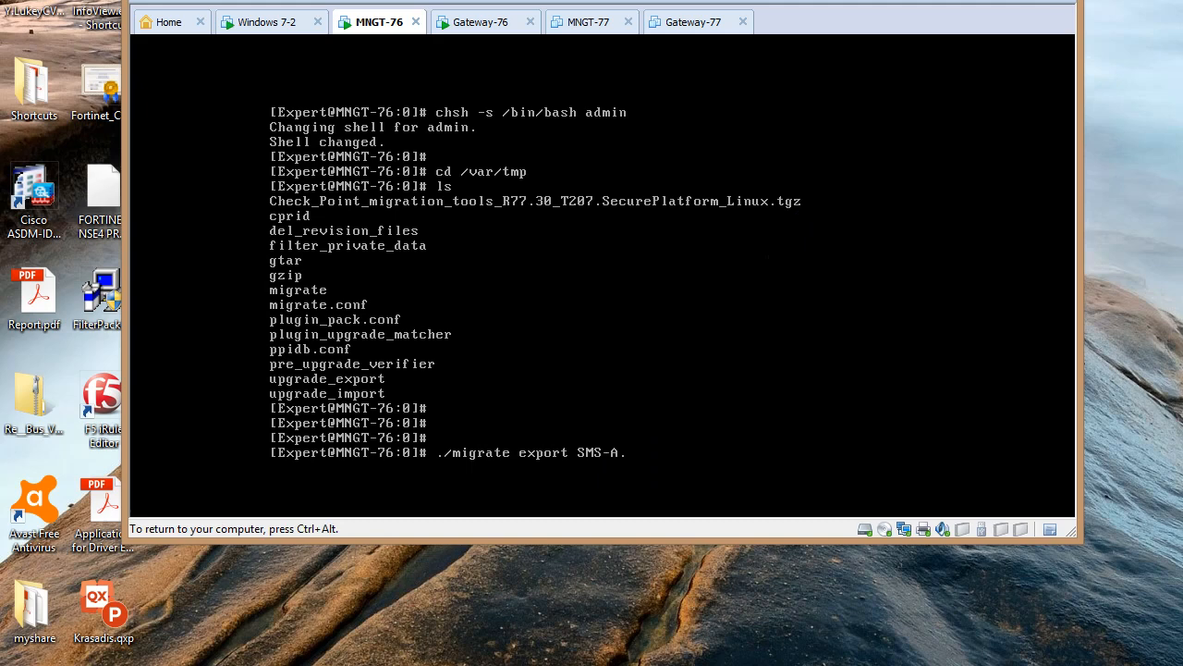
pyautogui.write('tgz')
pyautogui.press('Return')
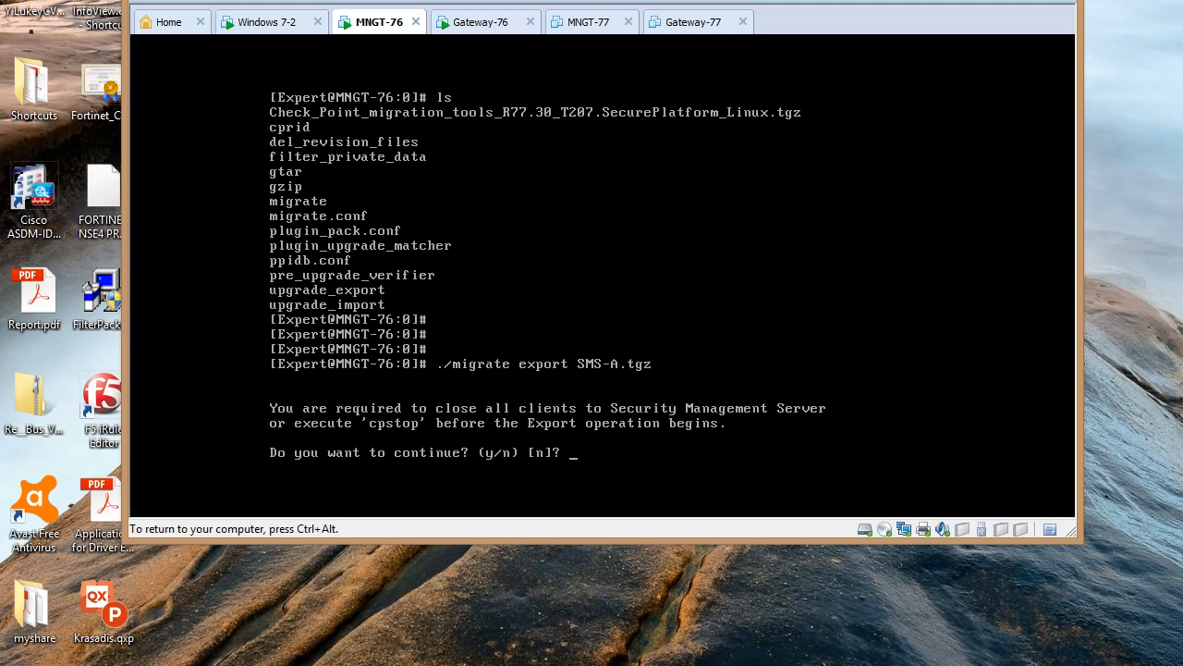
pyautogui.write('y')
pyautogui.press('Return')
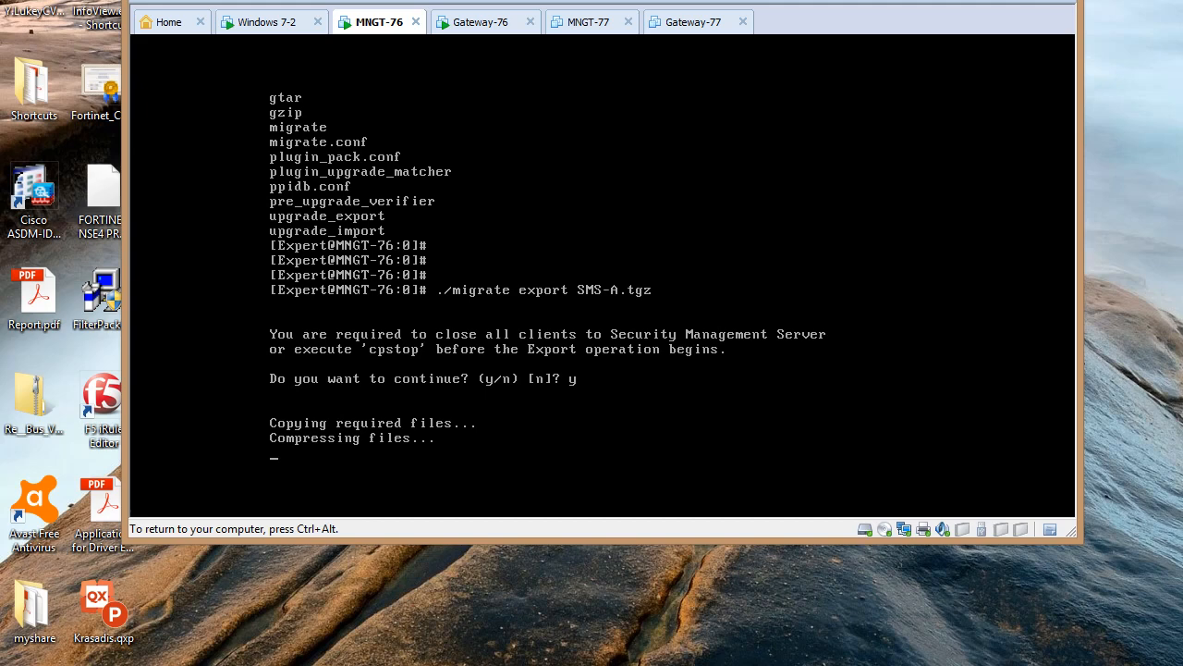
pyautogui.hotkey('ctrl', 'alt')
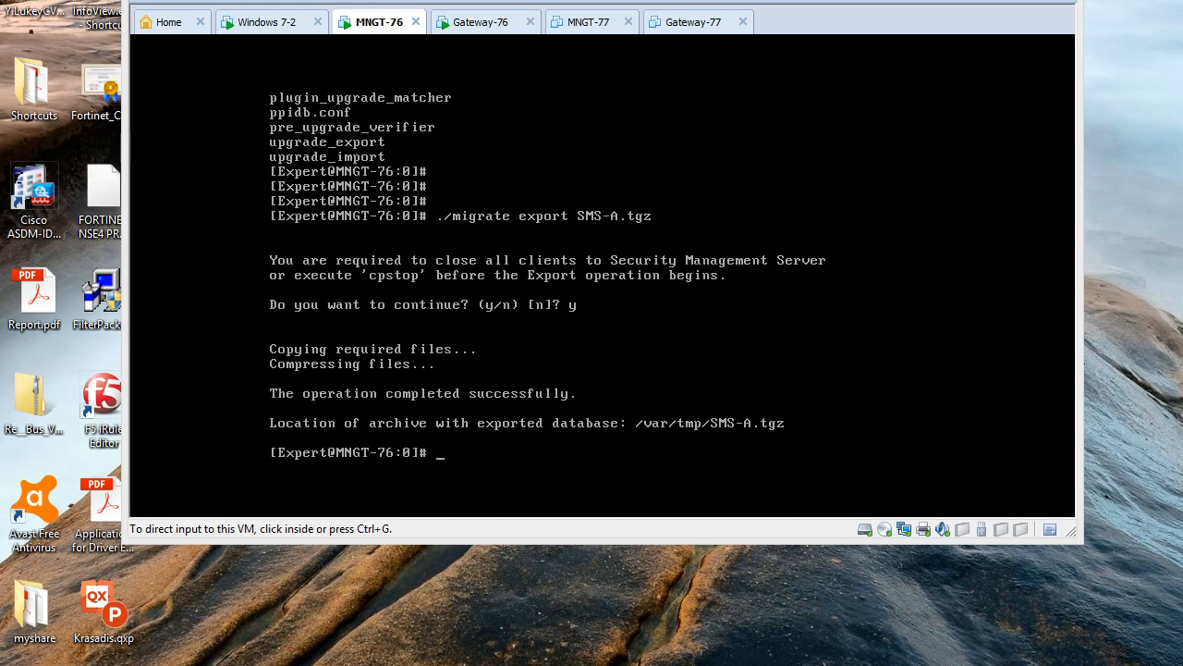
# Log in to 10.1.1.1 over SCP with the admin credentials and accept the banner
pyautogui.click(622, 203)
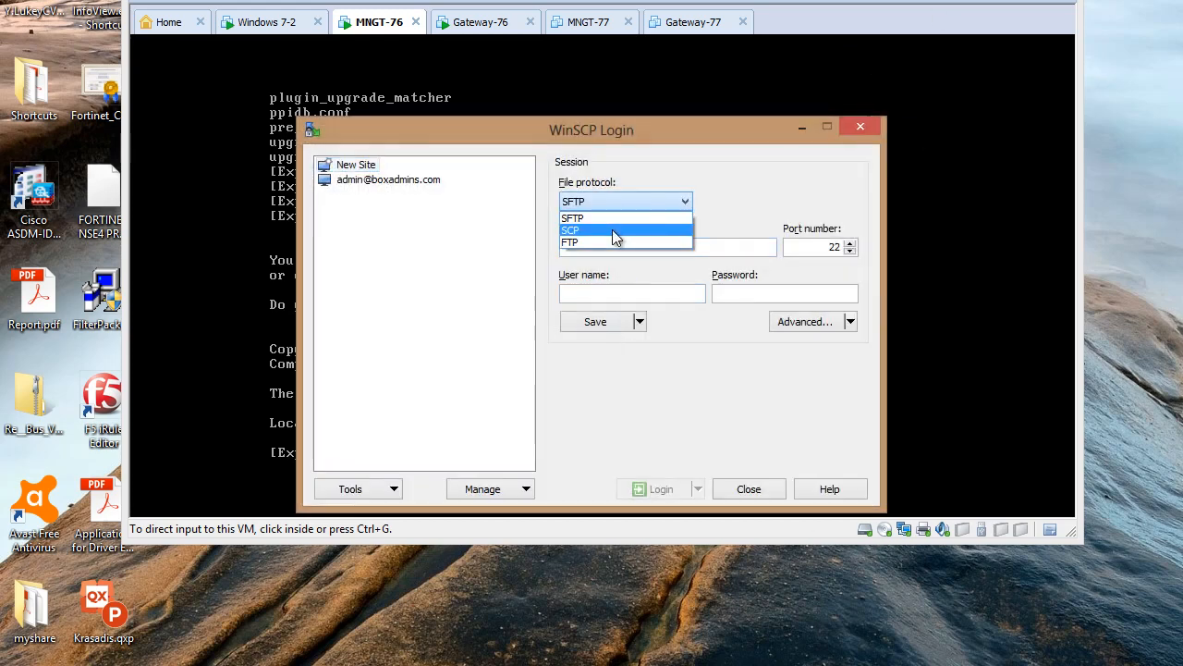
pyautogui.click(612, 232)
pyautogui.click(605, 245)
pyautogui.write('1')
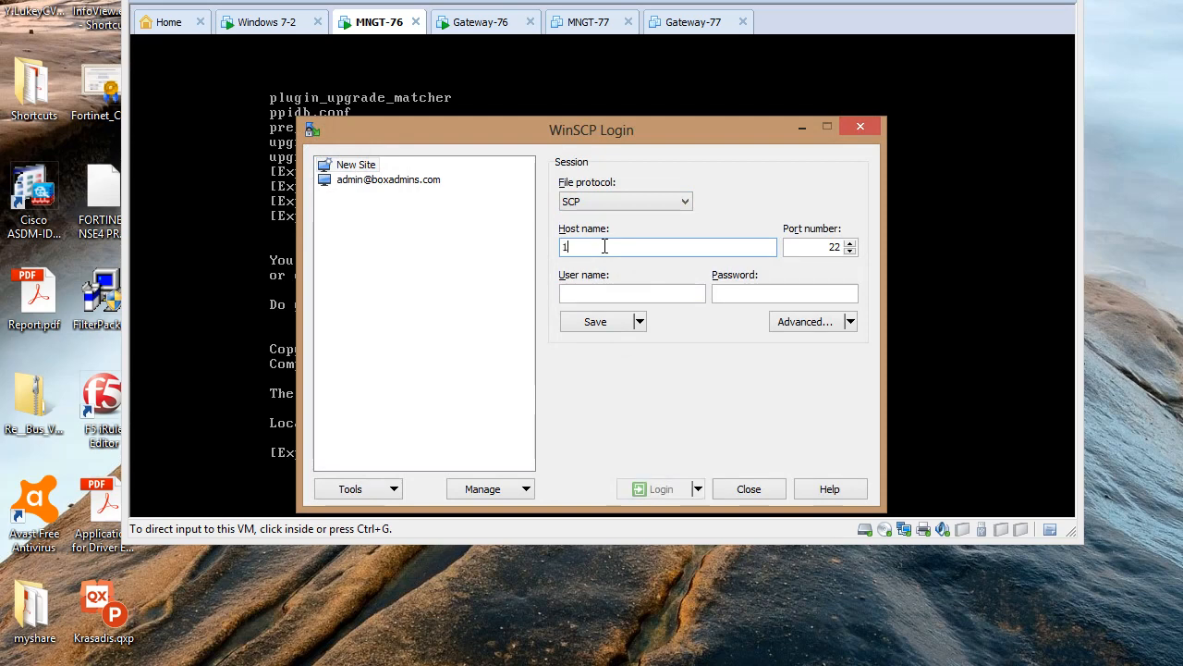
pyautogui.write('0.1.1')
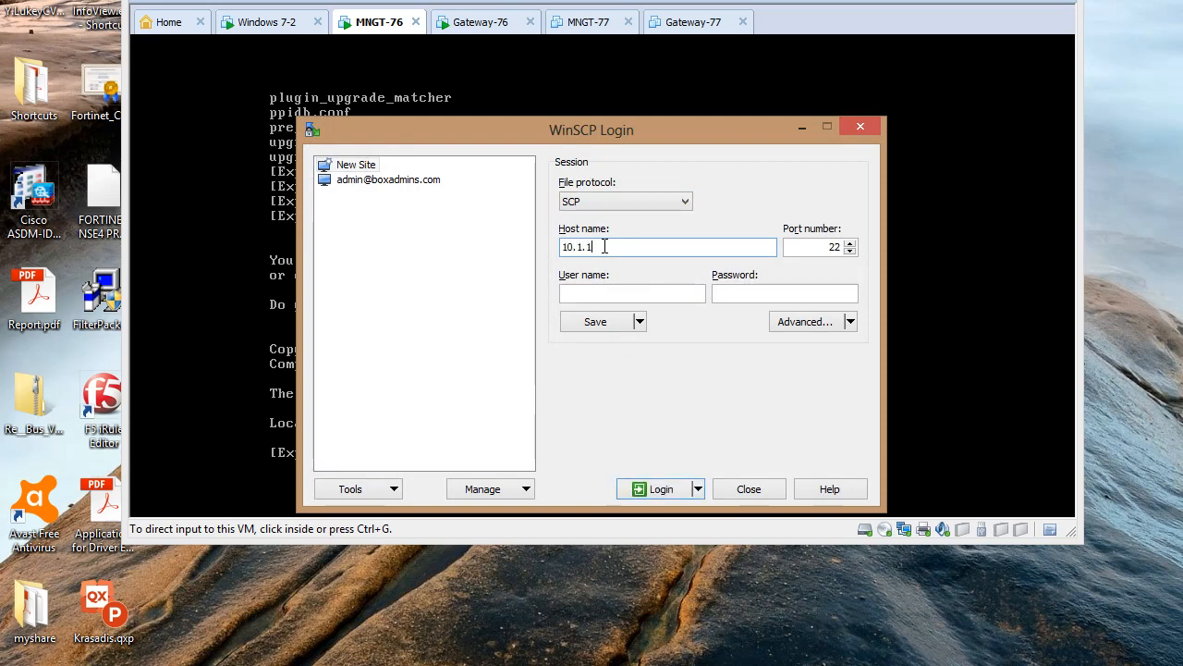
pyautogui.write('.1')
pyautogui.press('Tab')
pyautogui.press('Tab')
pyautogui.write('admin')
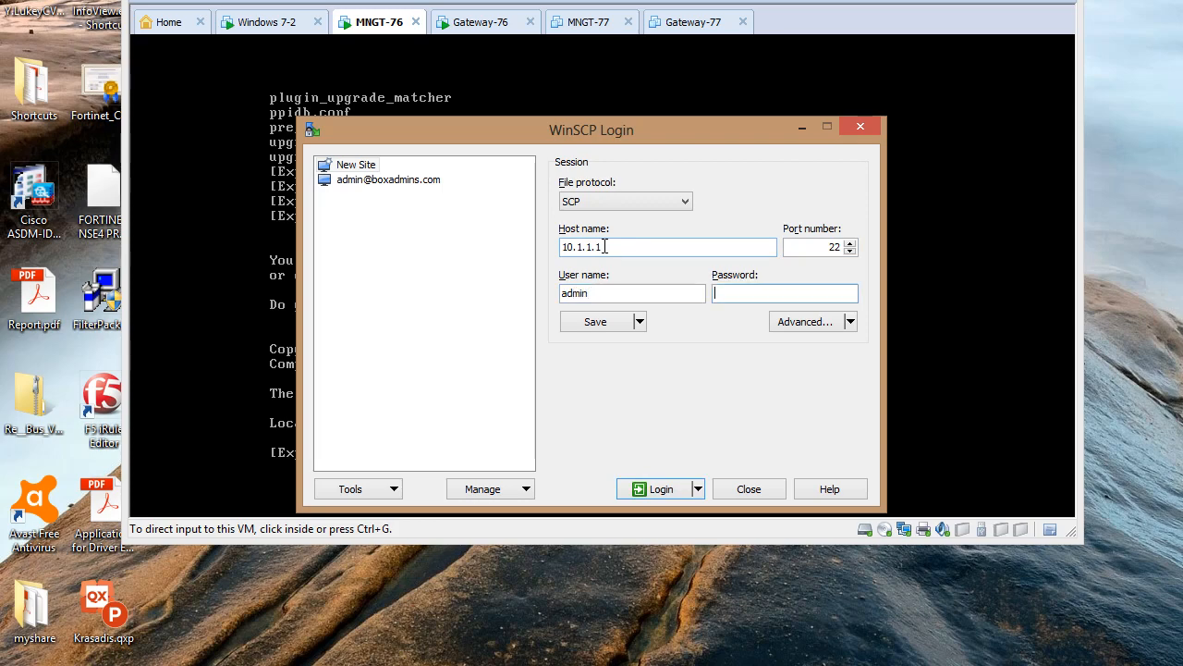
pyautogui.write('admin')
pyautogui.press('Return')
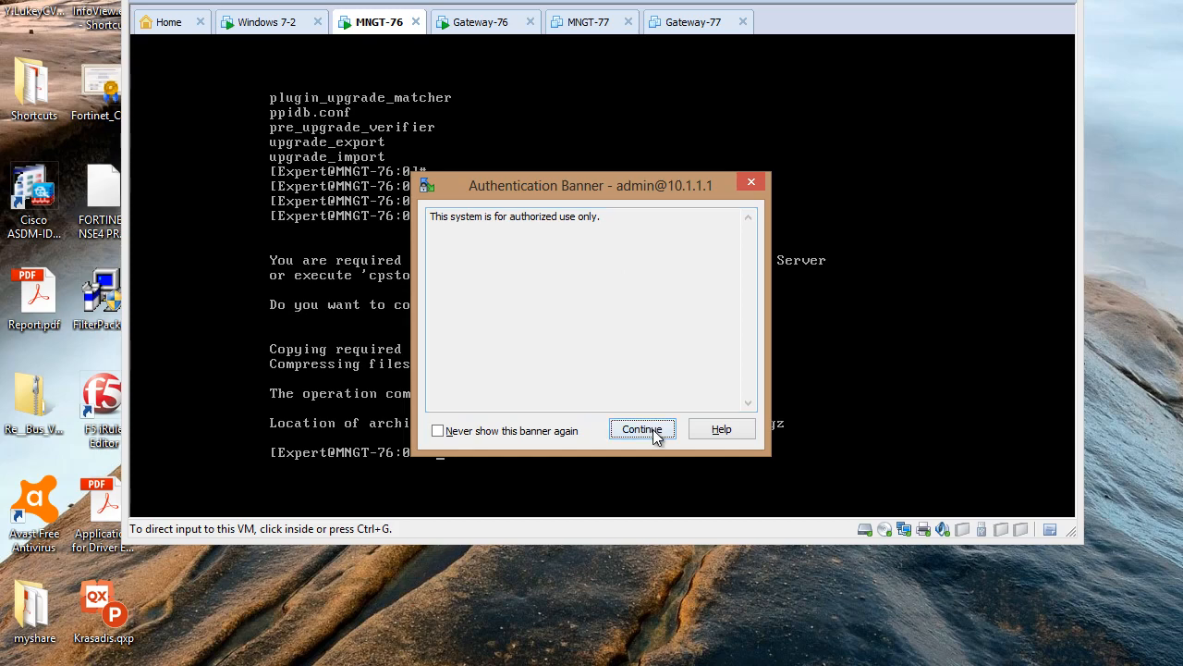
pyautogui.click(655, 432)
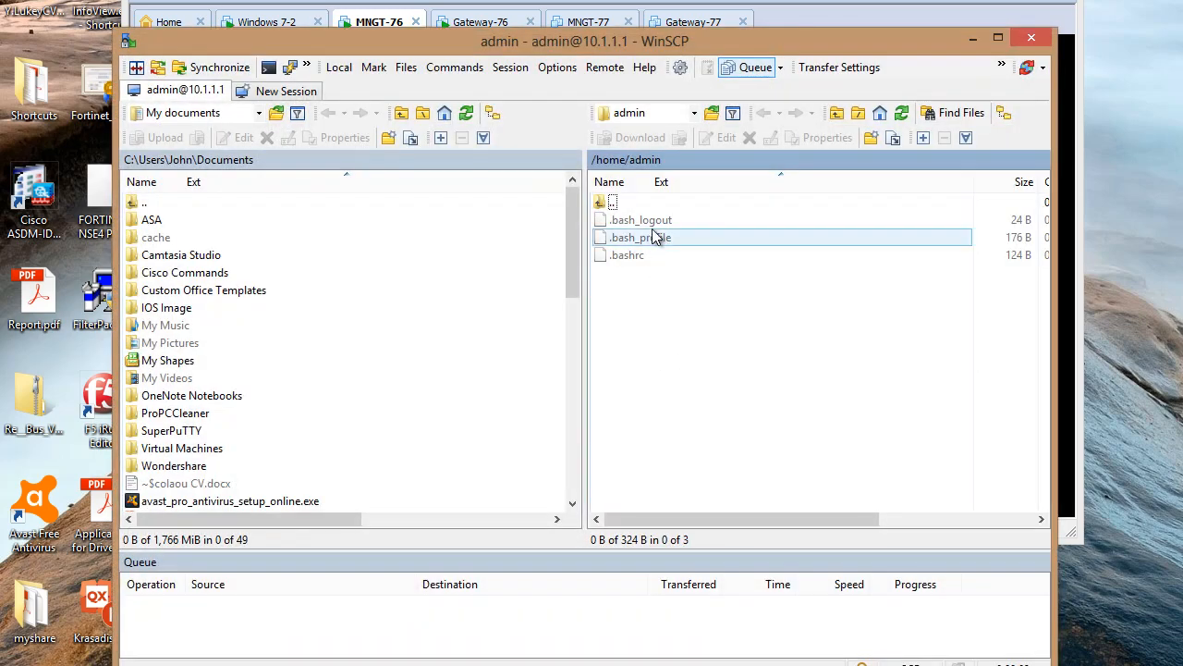
# Browse the server panel from root to /var/tmp and select SMS-A.tgz
pyautogui.click(695, 113)
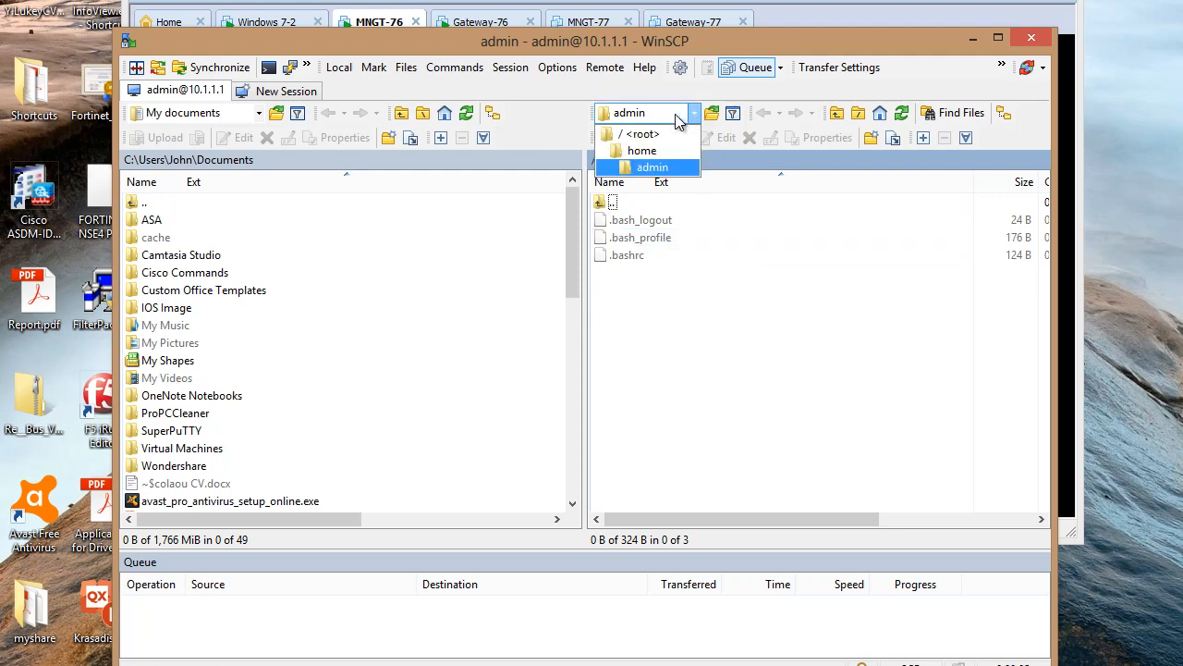
pyautogui.click(646, 130)
pyautogui.scroll(-4, 682, 369)
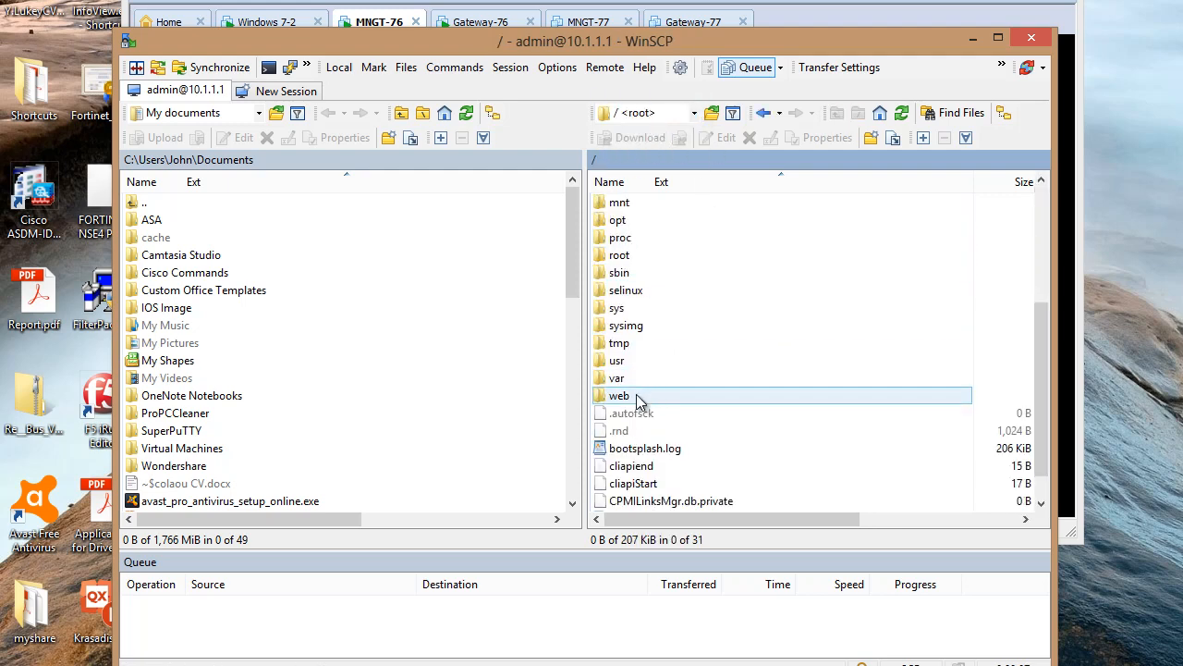
pyautogui.click(615, 379)
pyautogui.doubleClick(700, 448)
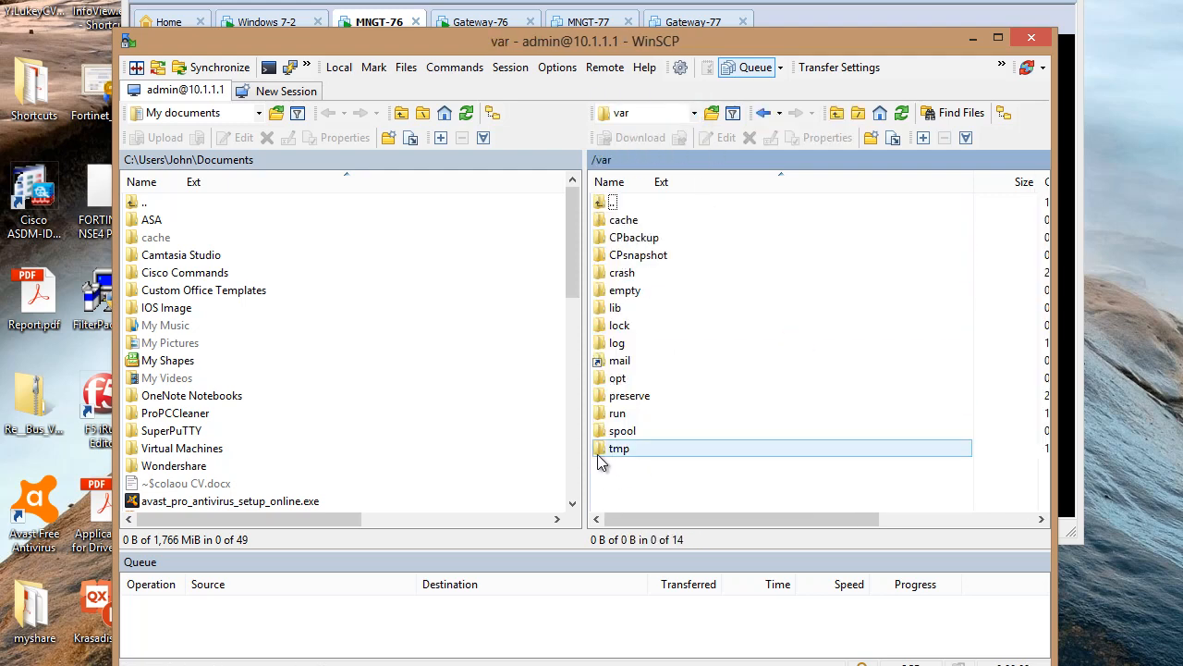
pyautogui.click(614, 432)
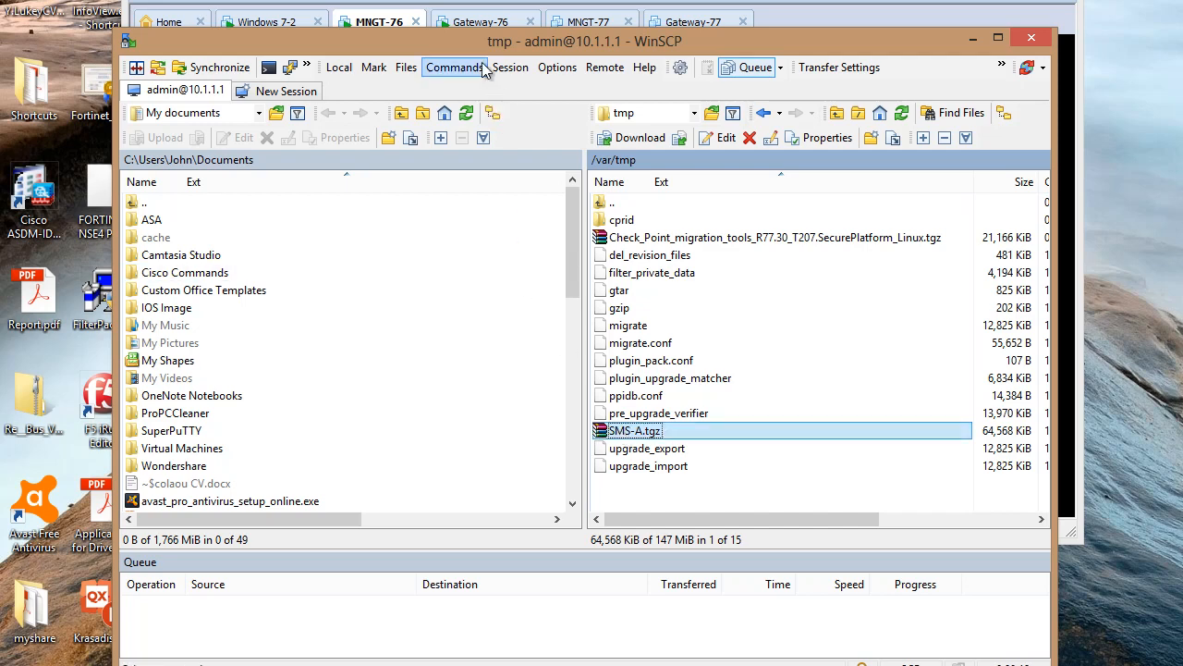
# Switch WinSCP's local panel to the Desktop folder
pyautogui.moveTo(459, 41); pyautogui.dragTo(549, 34)
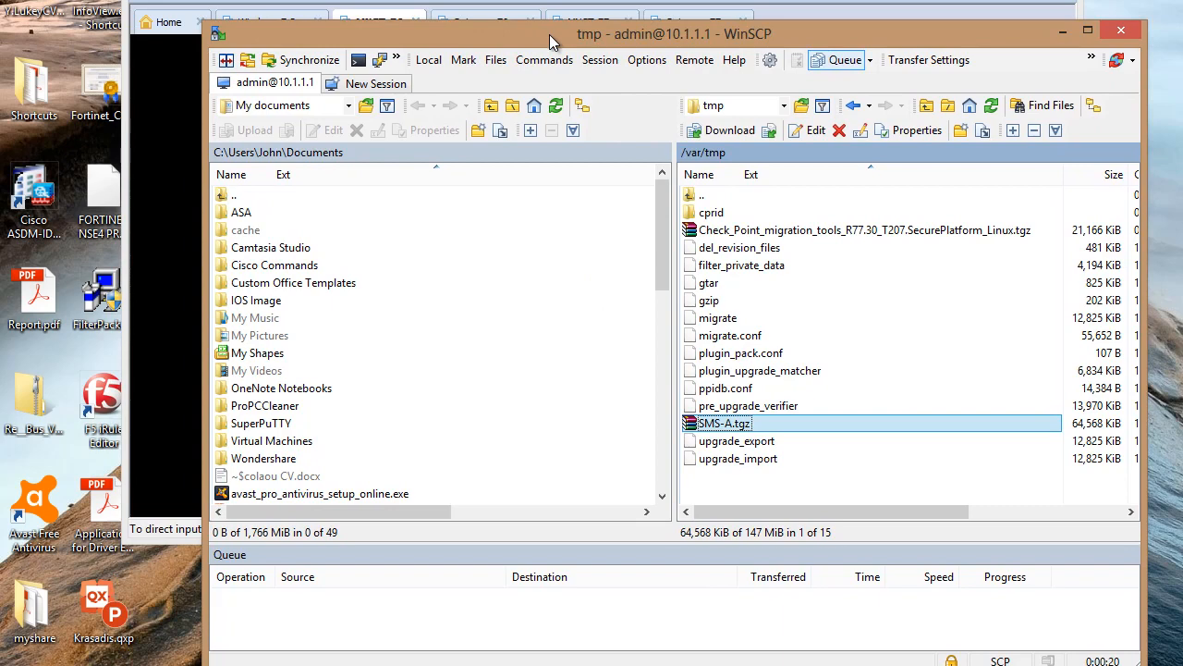
pyautogui.click(273, 105)
pyautogui.click(264, 143)
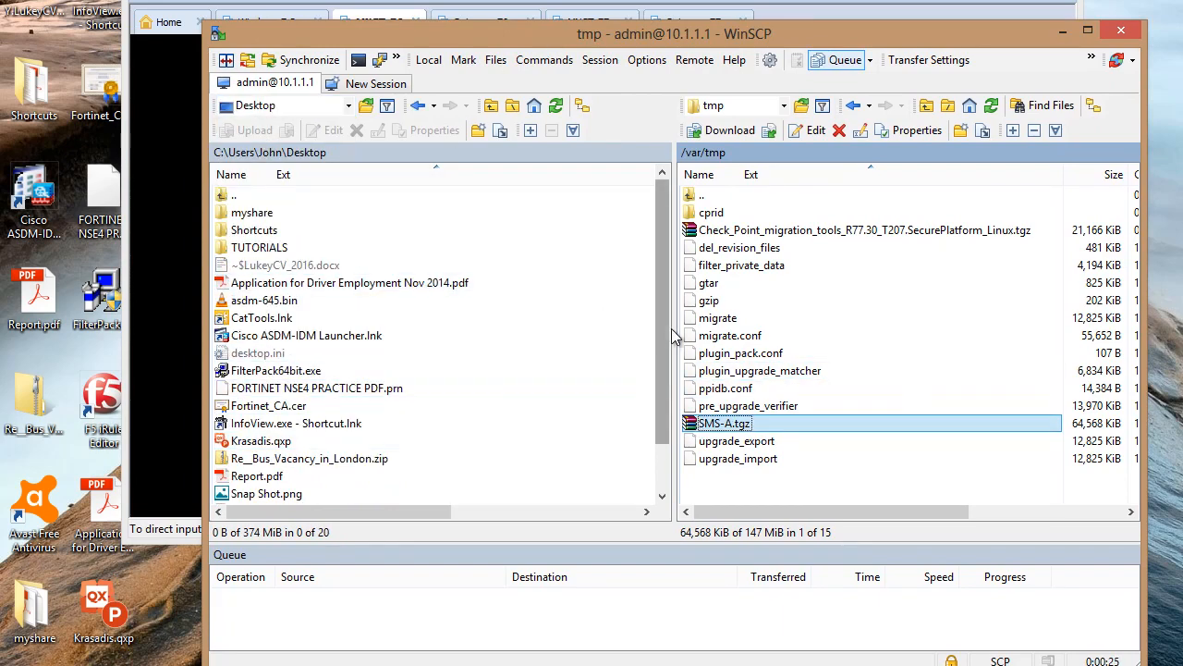
pyautogui.moveTo(660, 321); pyautogui.dragTo(662, 457)
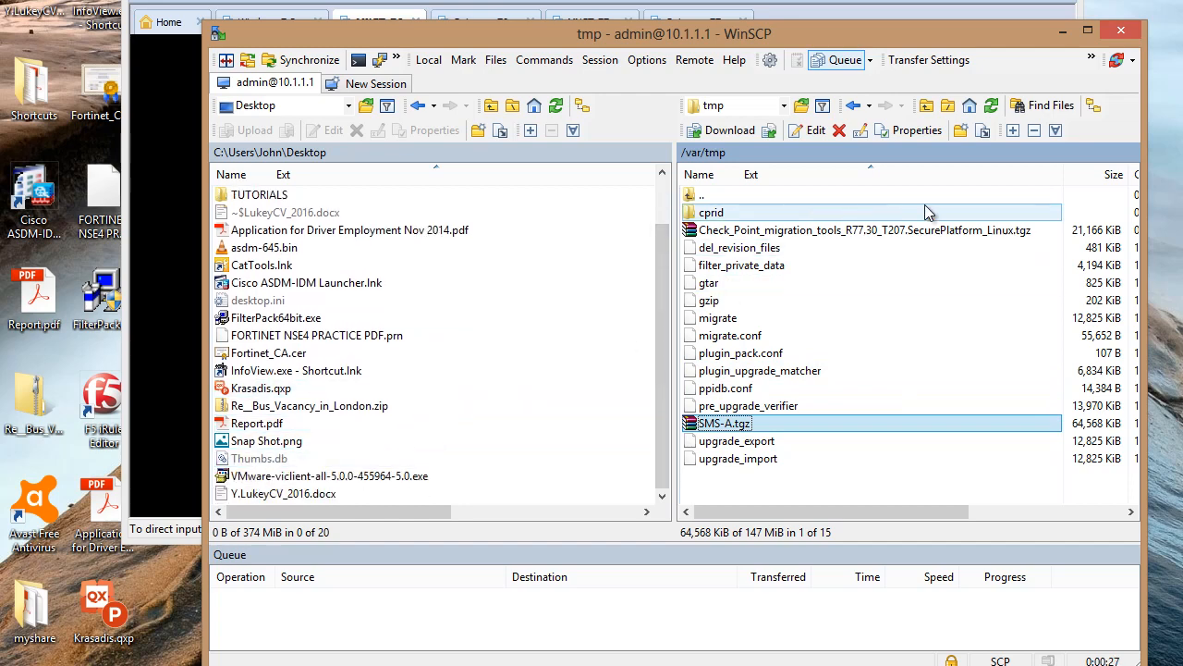
# Download SMS-A.tgz to the Desktop in Binary mode, then close WinSCP
pyautogui.click(1087, 69)
pyautogui.click(1082, 80)
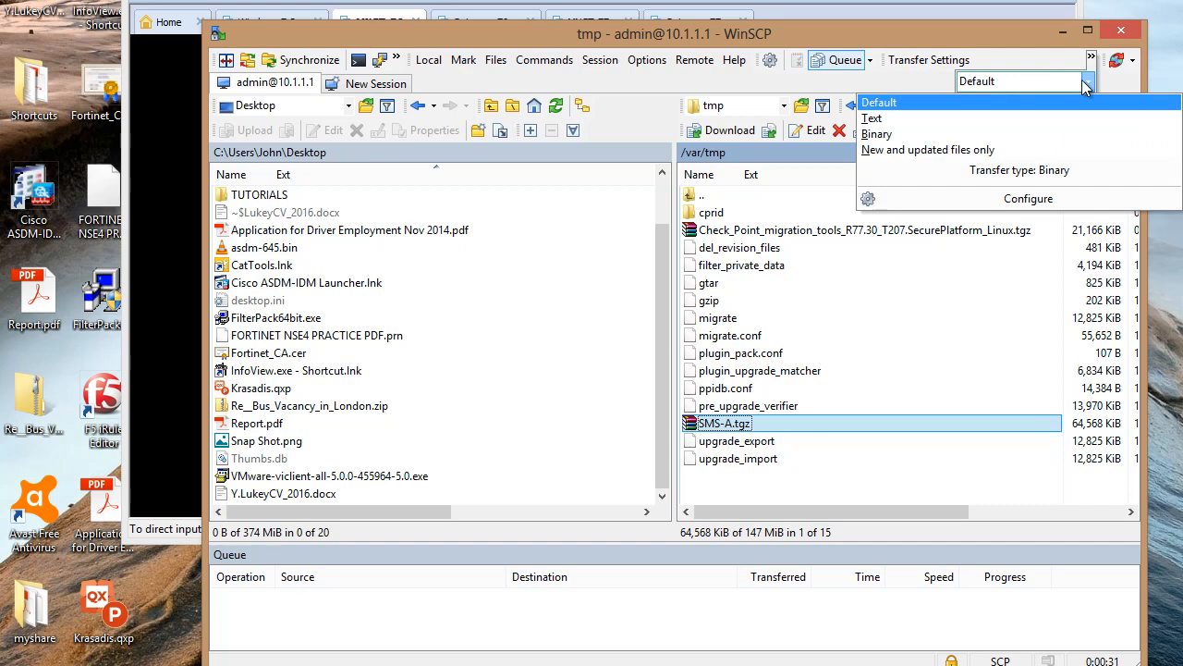
pyautogui.click(969, 135)
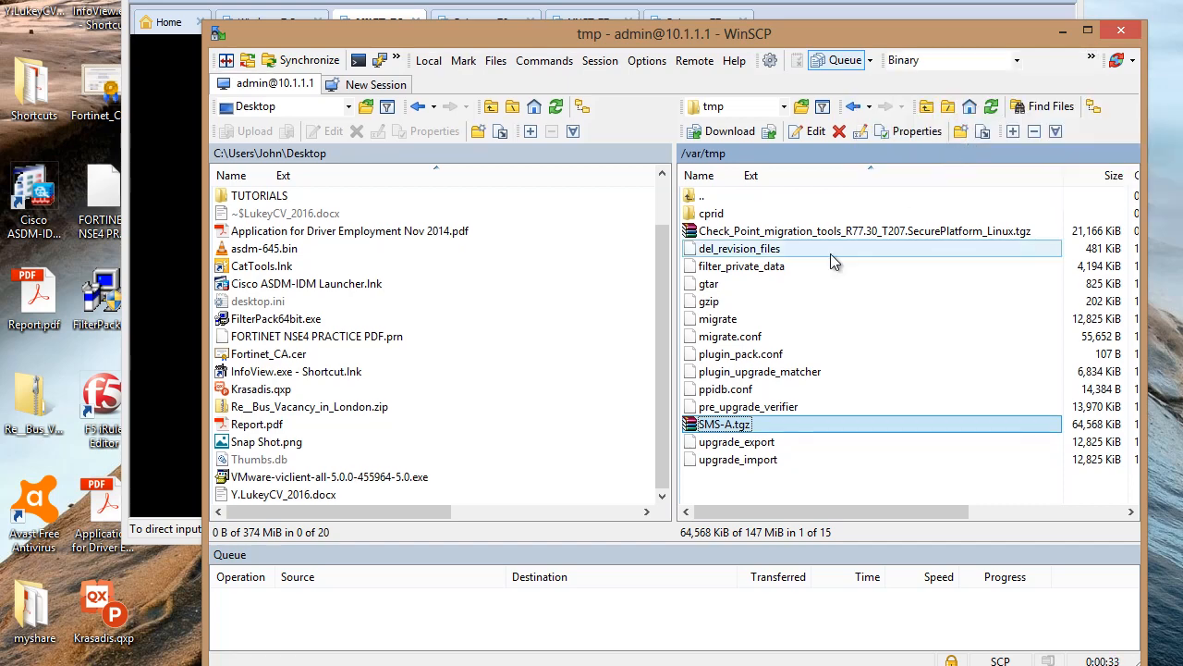
pyautogui.moveTo(691, 428); pyautogui.dragTo(580, 432)
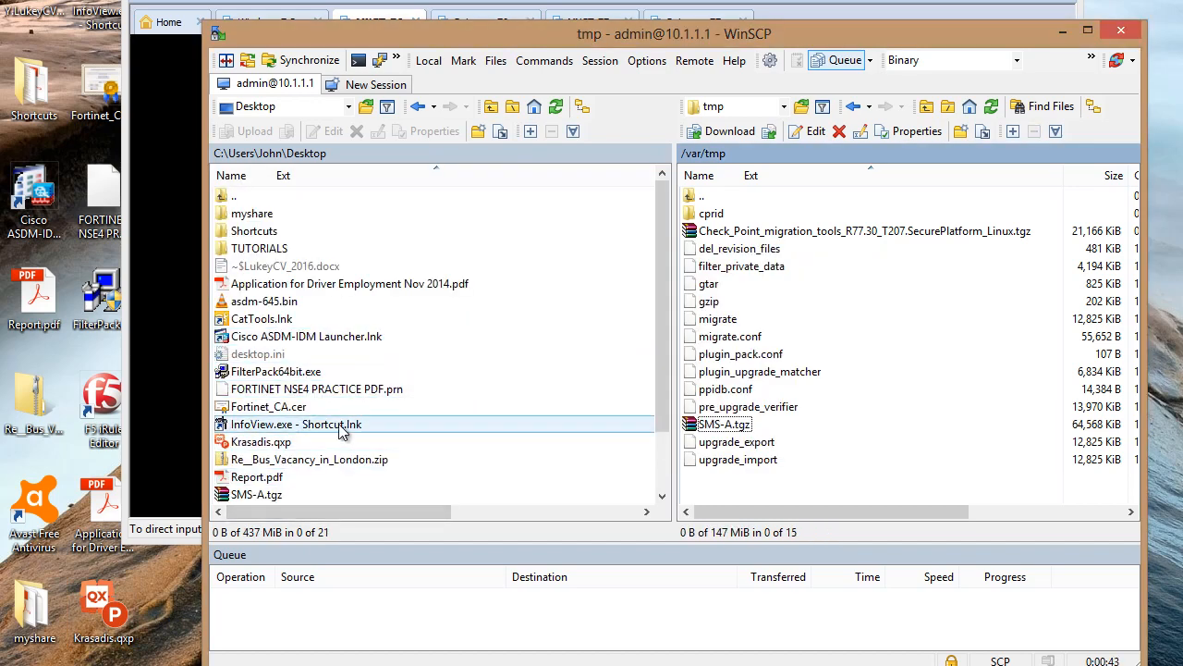
pyautogui.click(1120, 31)
pyautogui.click(675, 396)
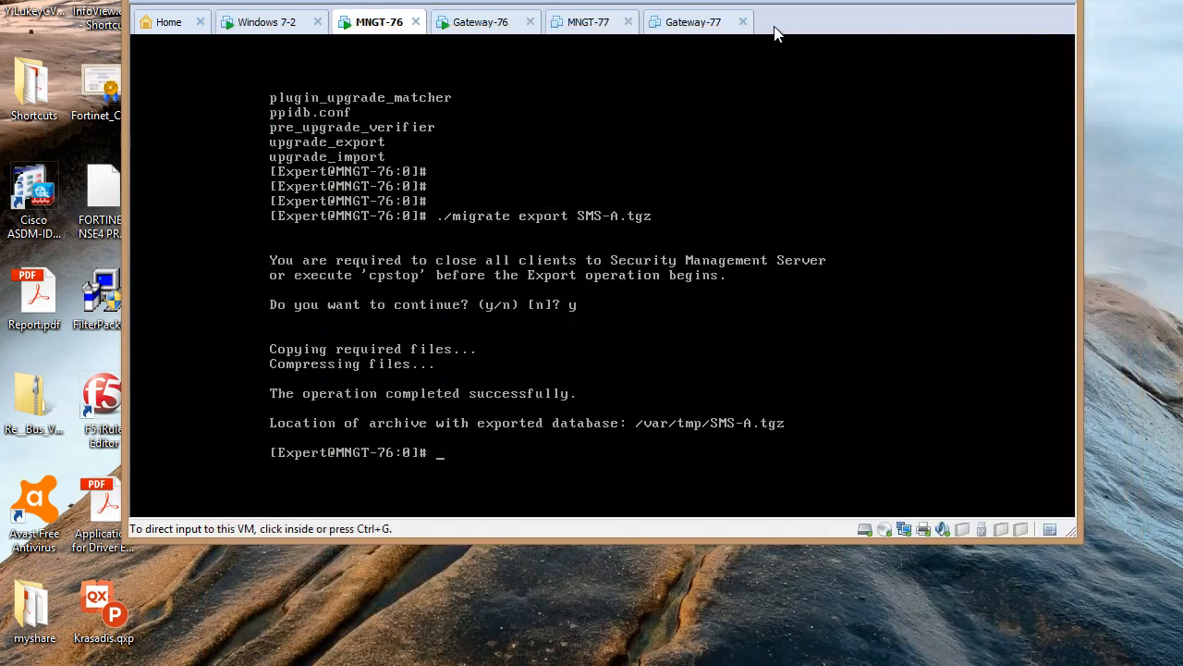
# Drag the VMware Workstation window fully into view, showing the MNGT-77 console
pyautogui.moveTo(685, 0); pyautogui.dragTo(801, 1)
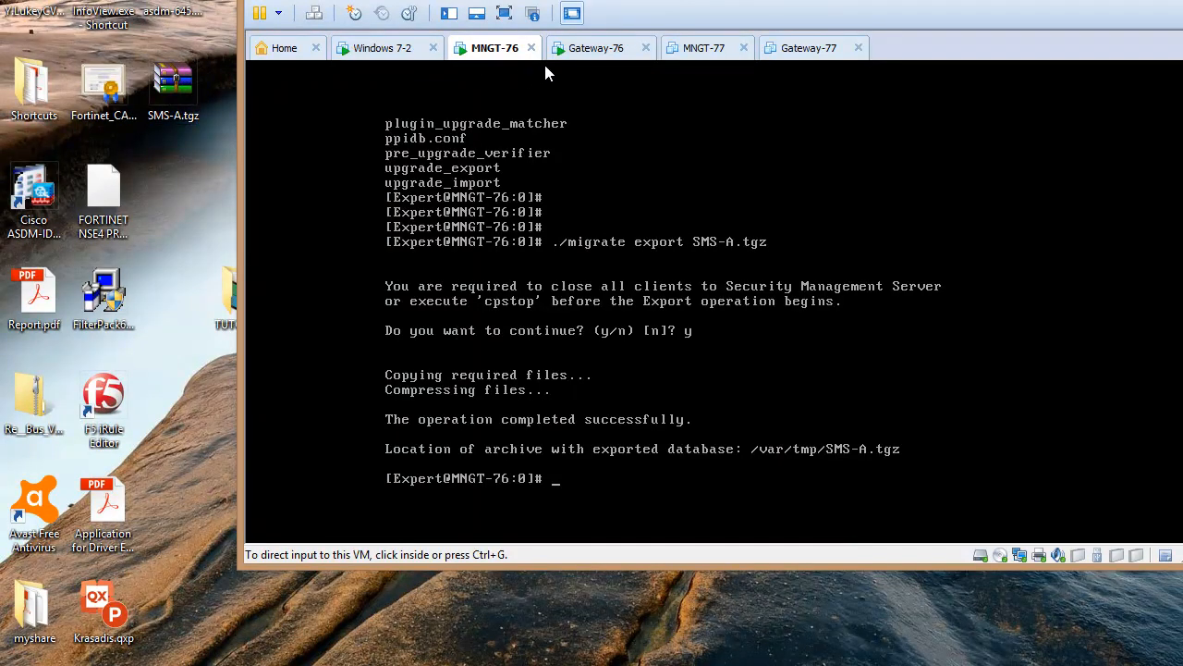
pyautogui.moveTo(861, 0); pyautogui.dragTo(760, 36)
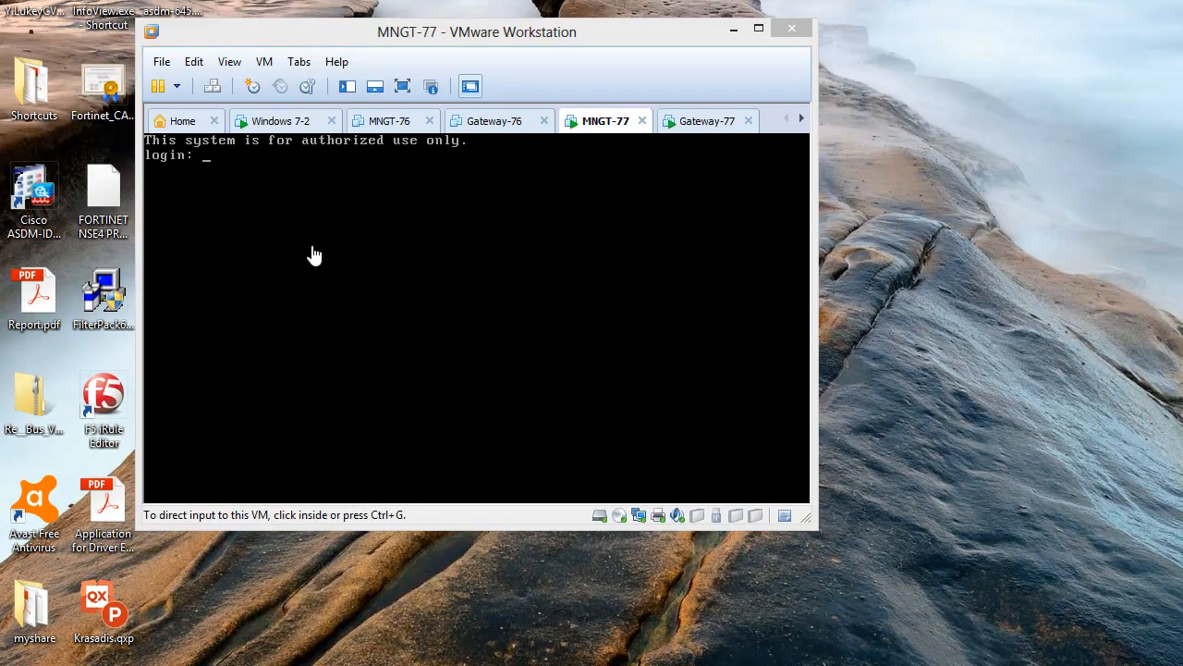
# Check the MNGT-76, Gateway-76 and Gateway-77 consoles in turn, ending back on MNGT-77
pyautogui.click(393, 125)
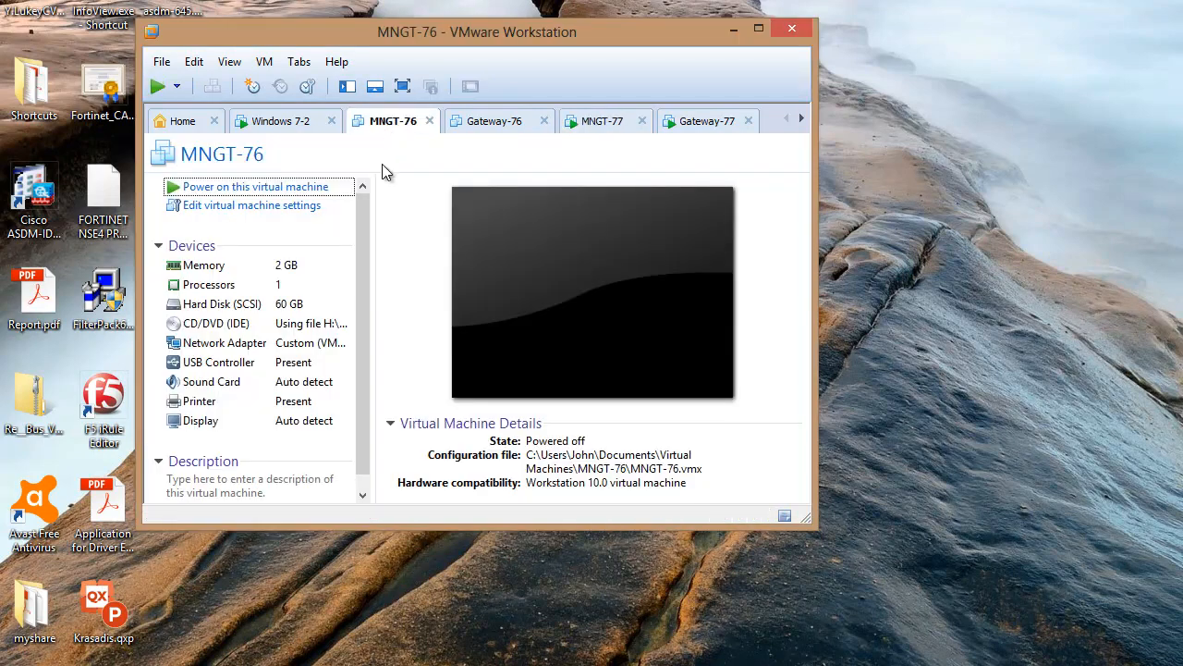
pyautogui.click(501, 126)
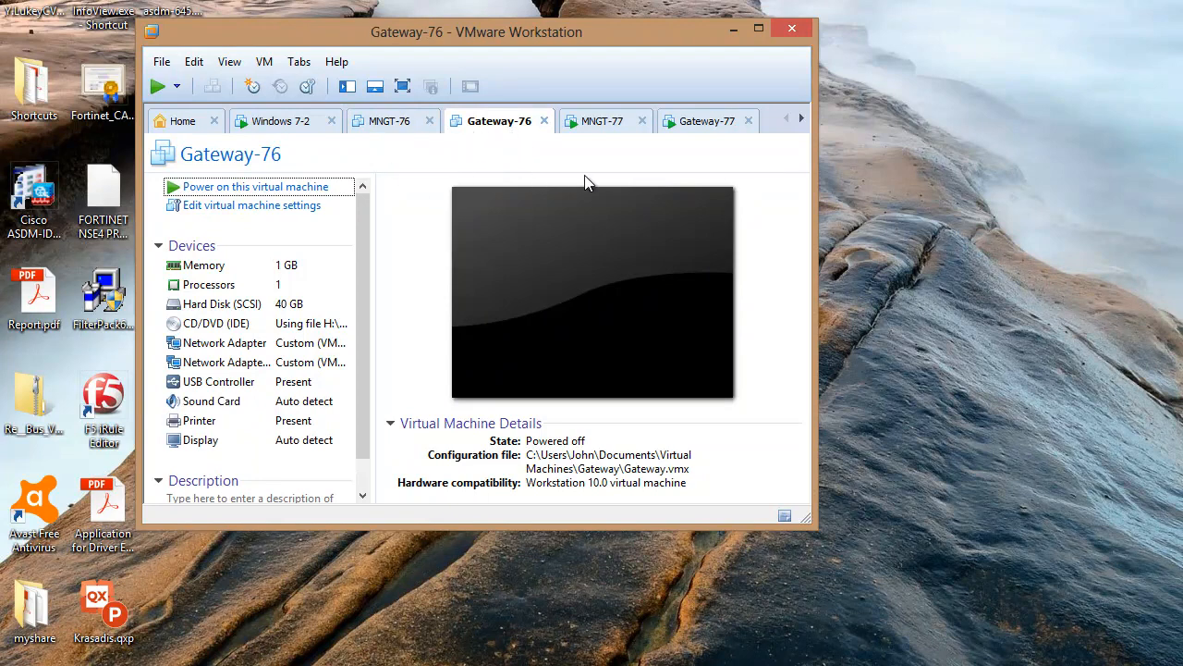
pyautogui.click(610, 129)
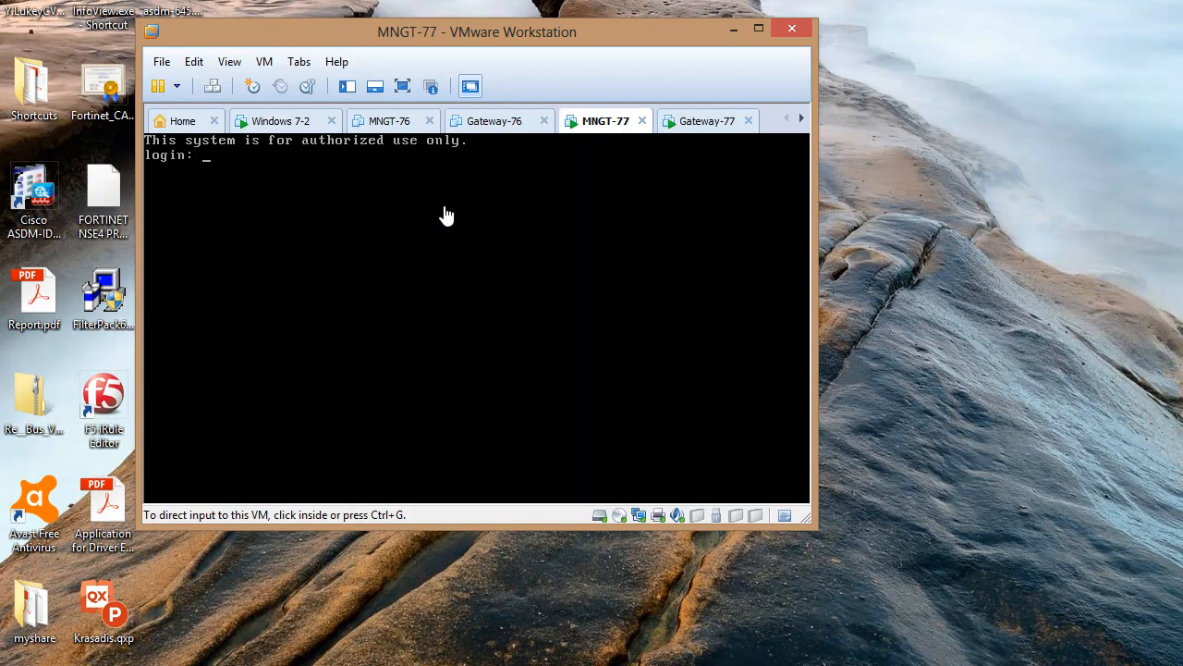
pyautogui.click(713, 130)
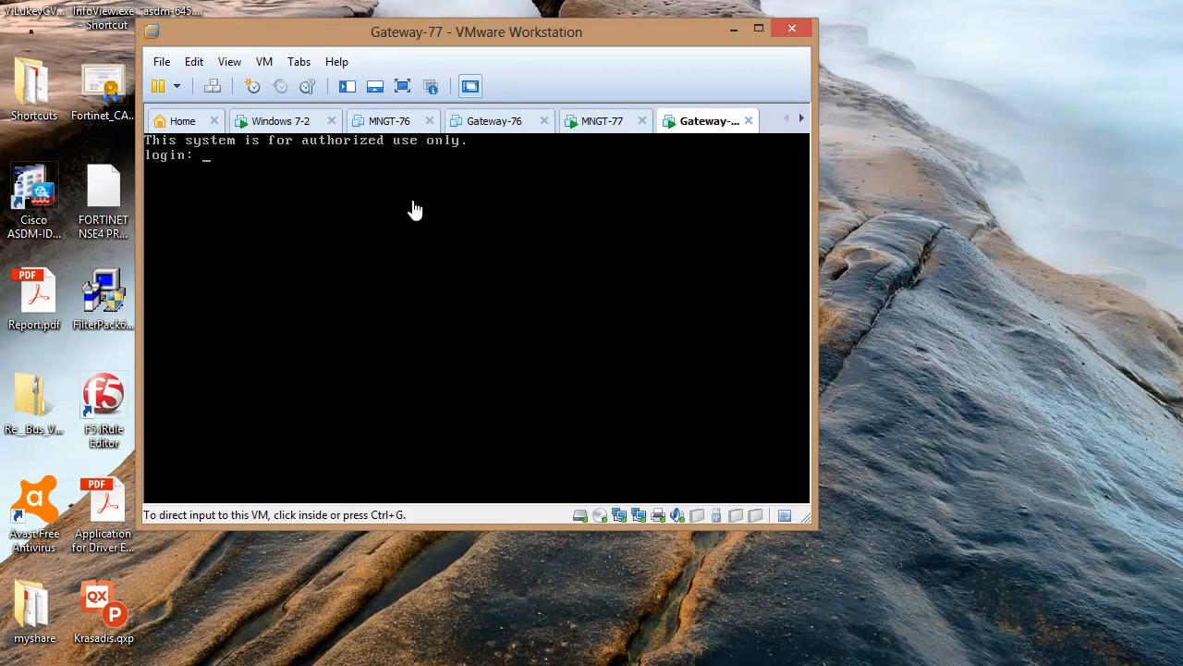
pyautogui.click(592, 129)
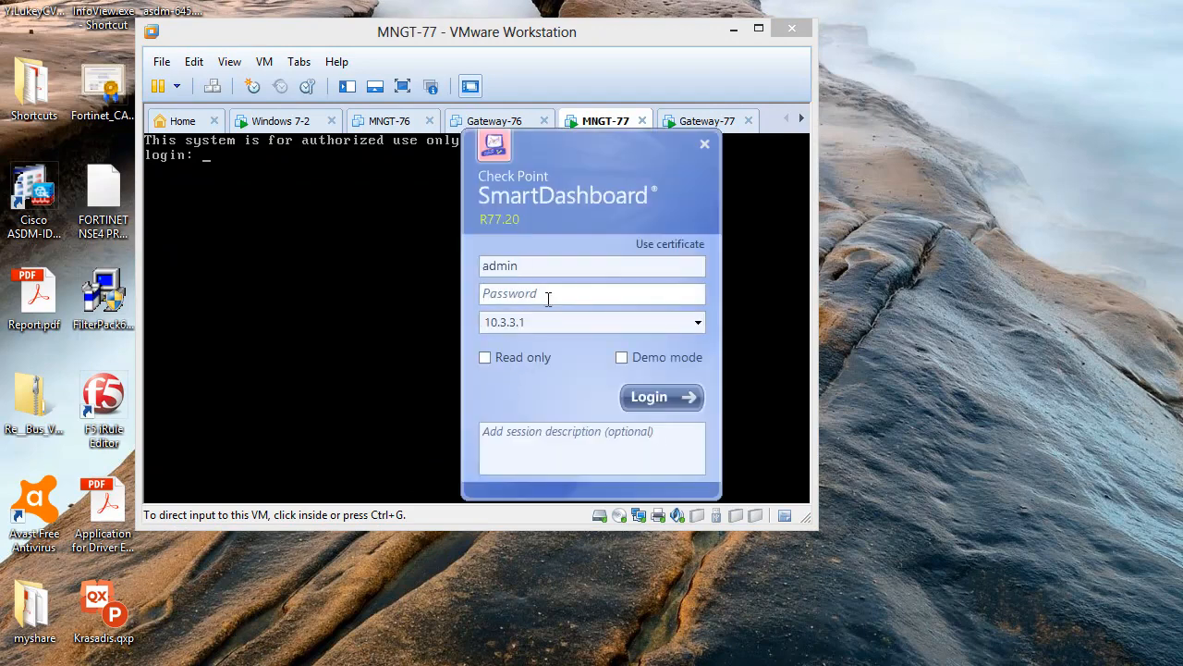
# Log in to management server 10.1.1.1 with the account password and approve both fingerprint warnings
pyautogui.click(548, 294)
pyautogui.write('******')
pyautogui.press('Tab')
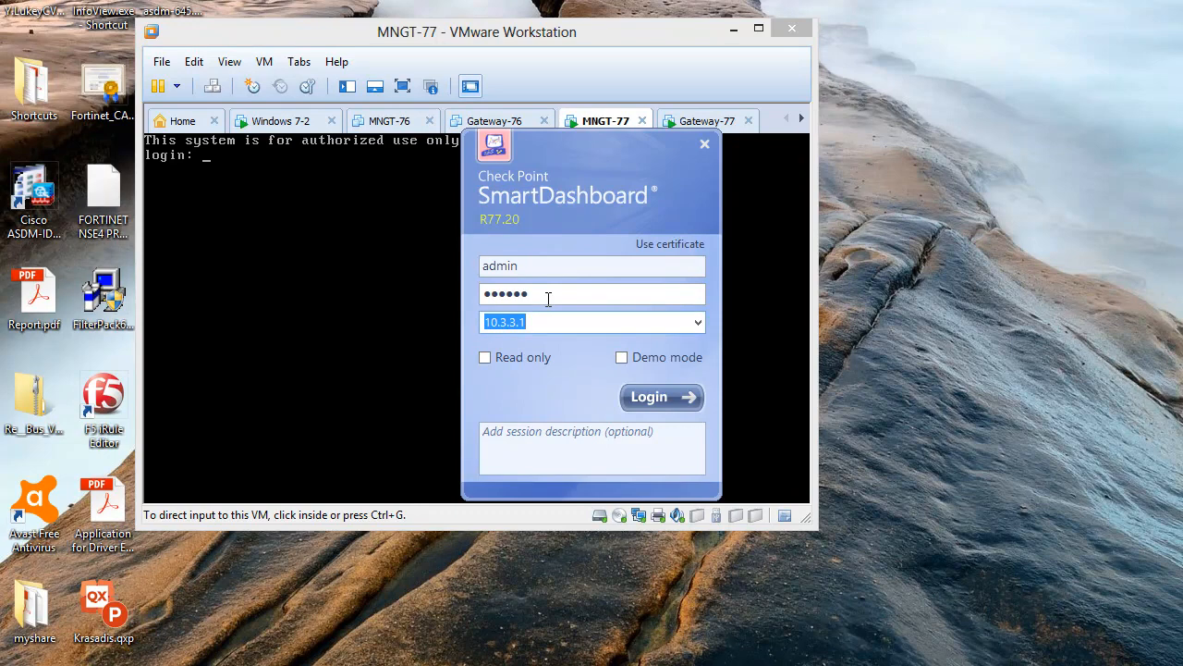
pyautogui.write('10.1.1.1')
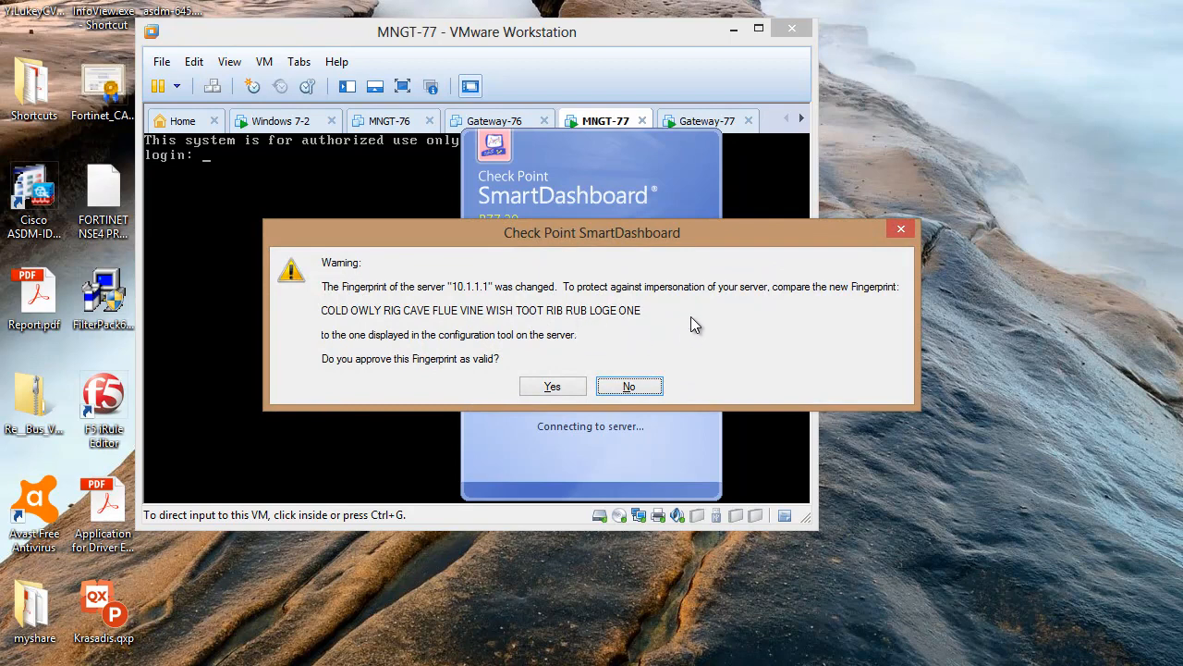
pyautogui.click(553, 386)
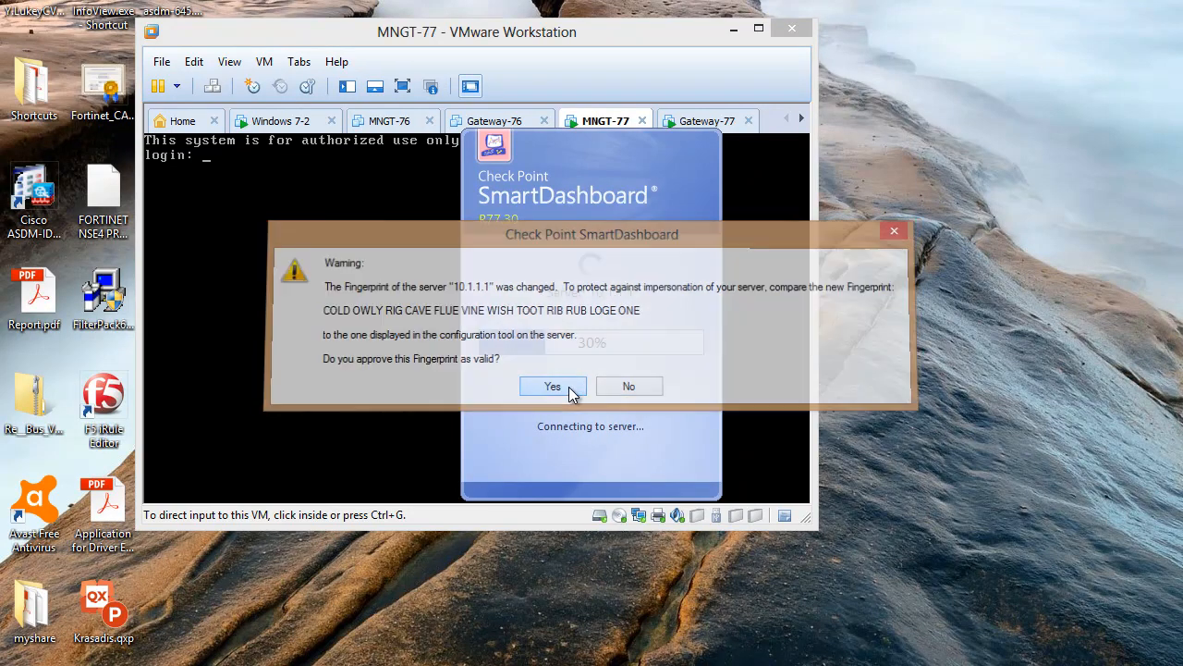
pyautogui.click(569, 387)
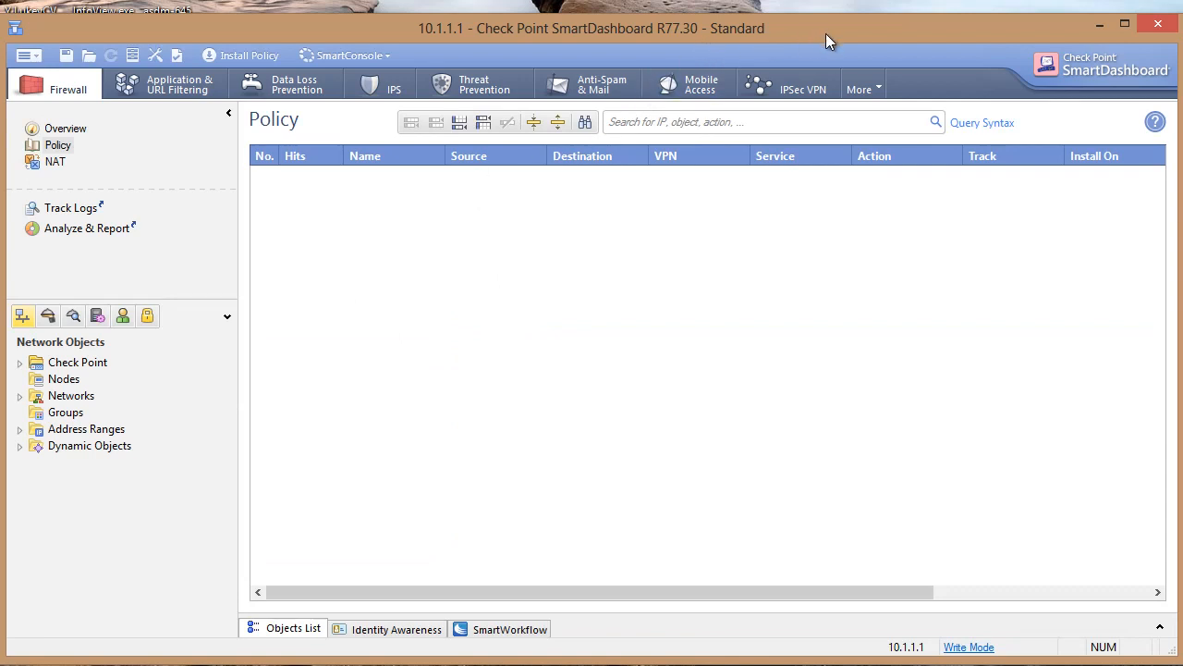
# Open the MNGT-77 host's properties from the Check Point network objects folder
pyautogui.moveTo(826, 33); pyautogui.dragTo(829, 46)
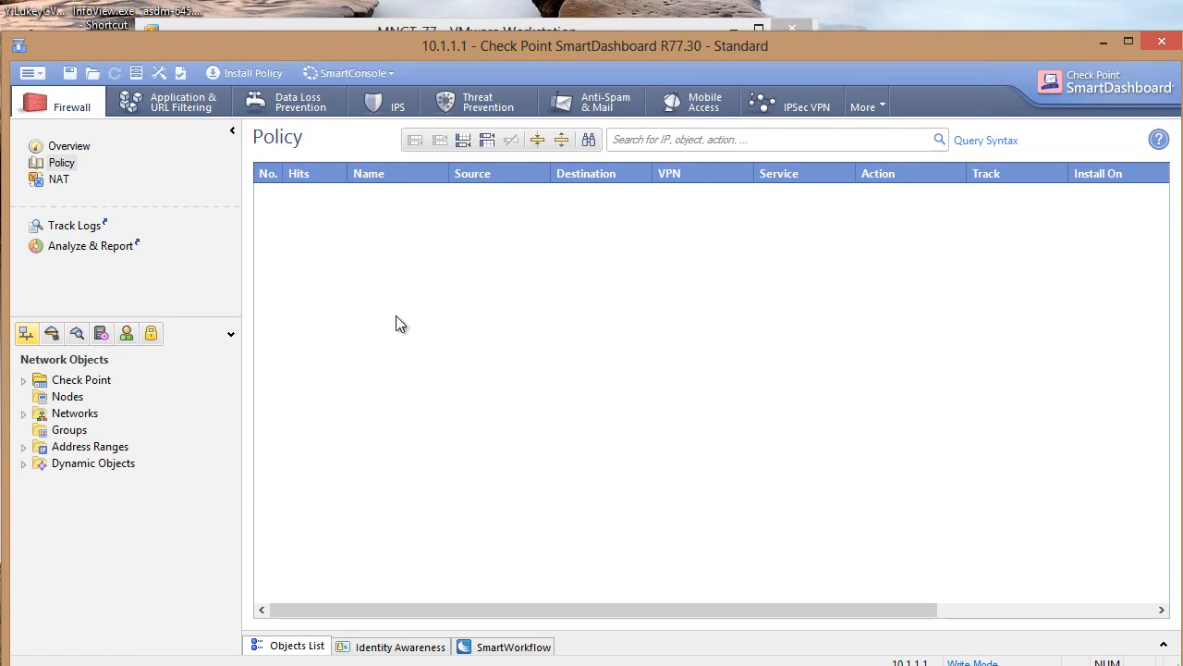
pyautogui.click(28, 380)
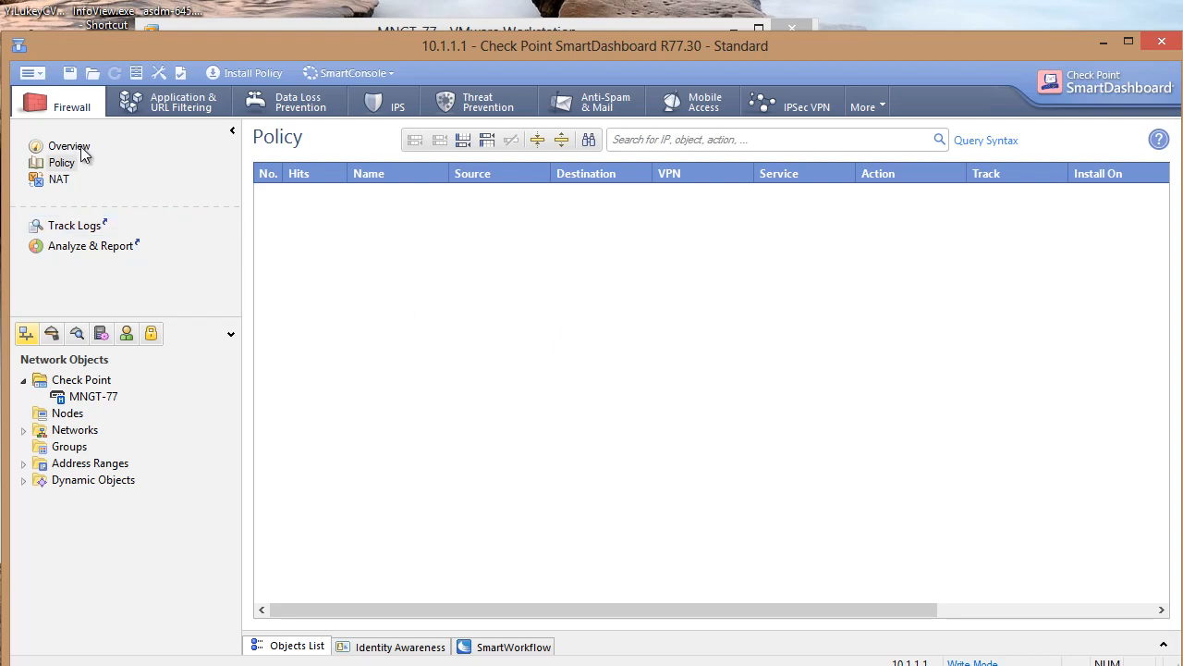
pyautogui.click(81, 403)
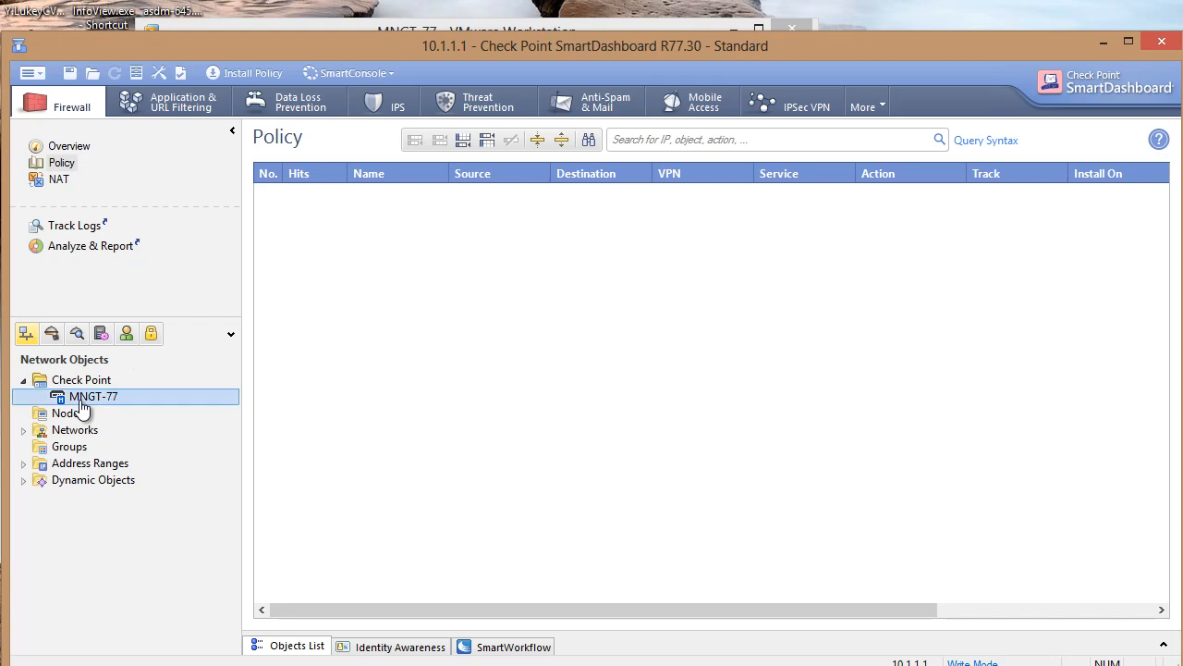
pyautogui.doubleClick(82, 403)
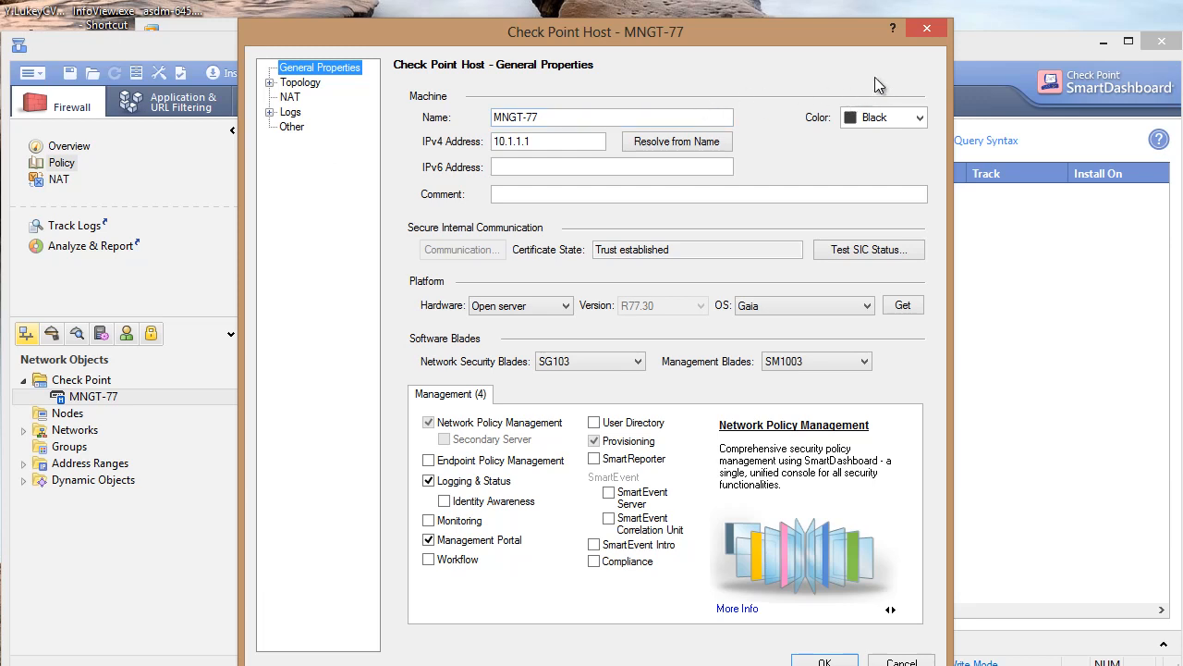
# Close the MNGT-77 properties and exit SmartDashboard without saving changes
pyautogui.click(925, 31)
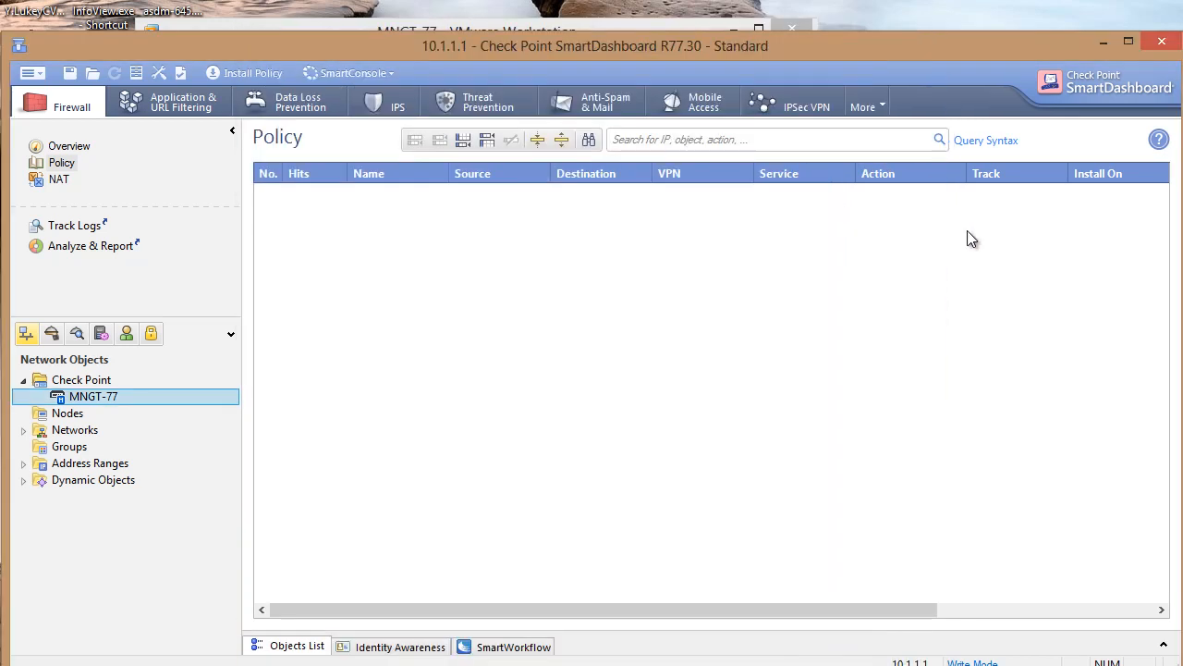
pyautogui.click(1162, 41)
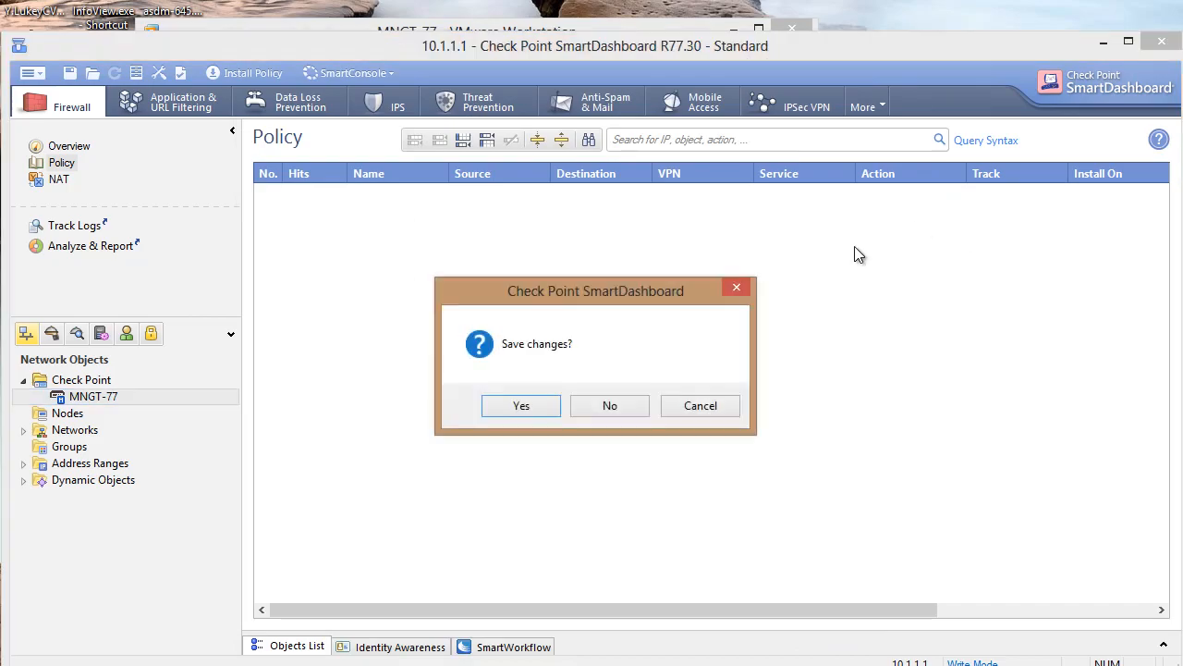
pyautogui.click(596, 410)
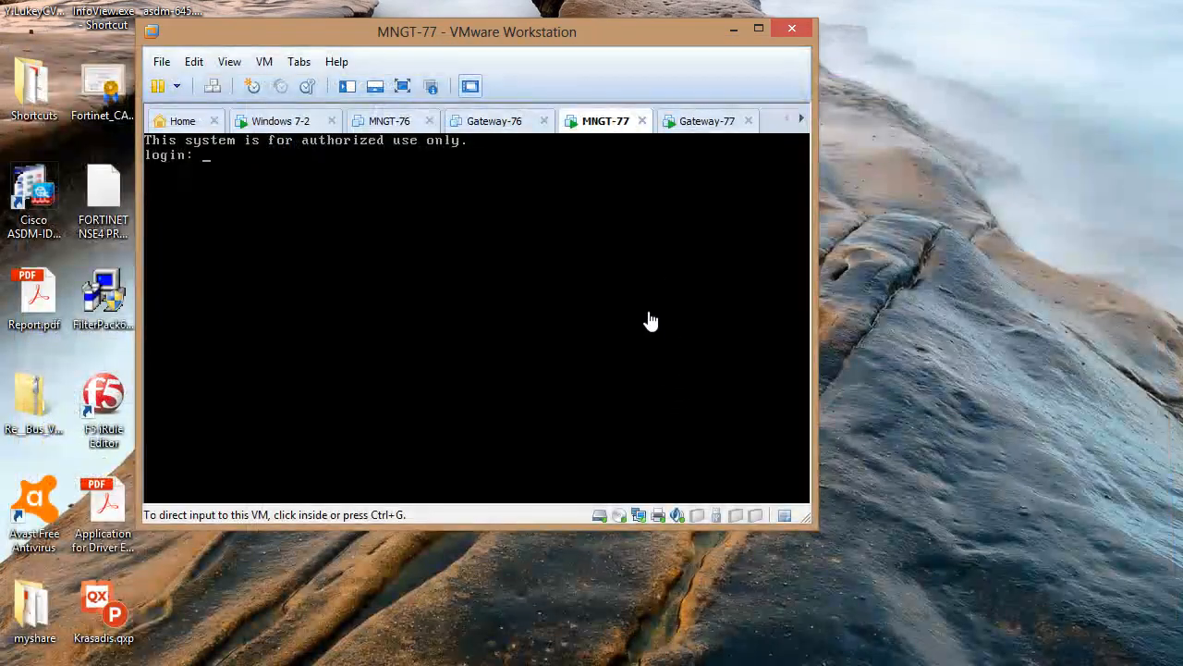
# Type 'chsh -s /bin/bash admin' at the MNGT-77 console prompt without submitting it
pyautogui.click(443, 279)
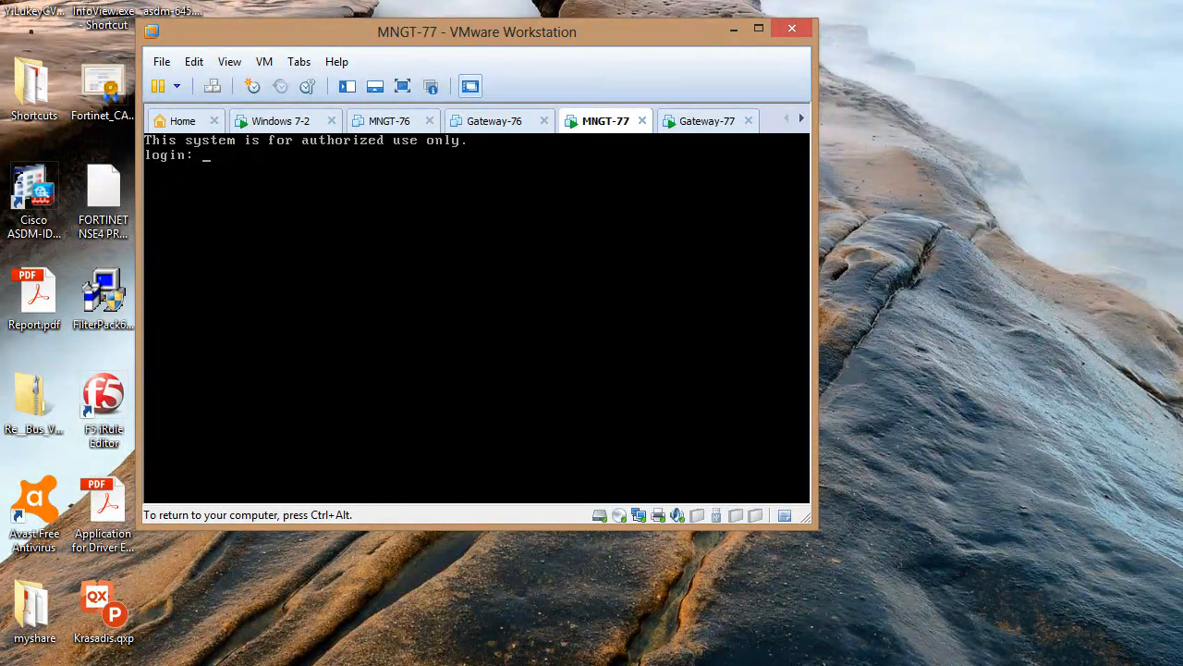
pyautogui.write('chsh -s /bin/bas')
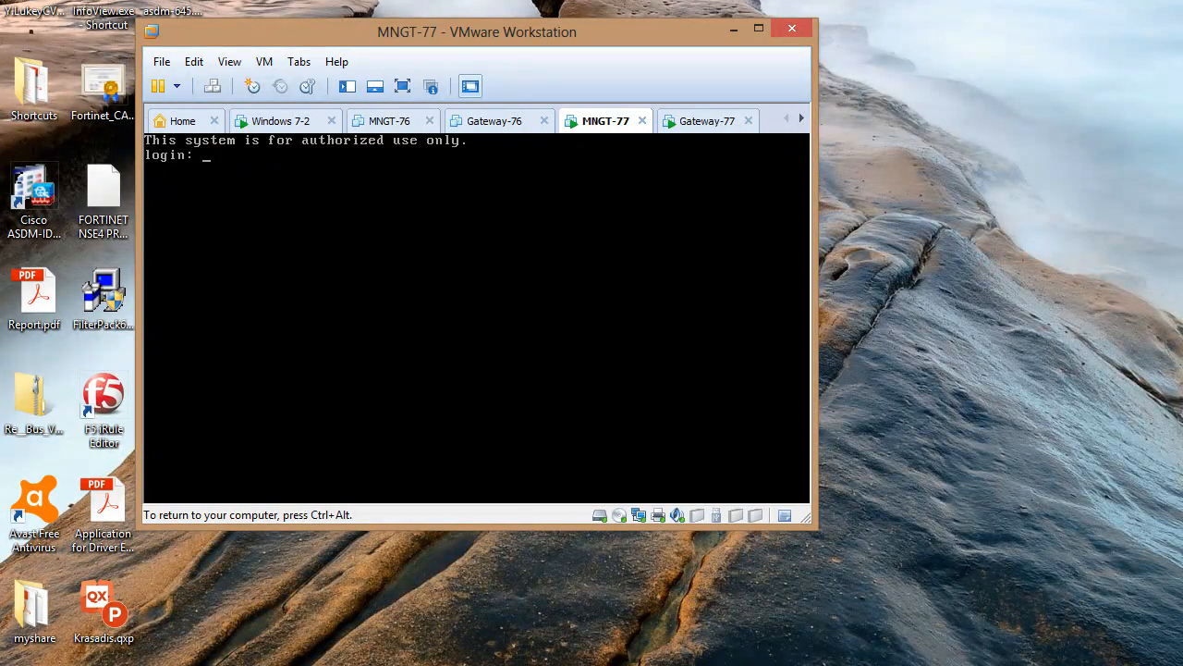
# Release keyboard and mouse from the MNGT-77 virtual machine with Ctrl+Alt
pyautogui.hotkey('ctrl', 'alt')
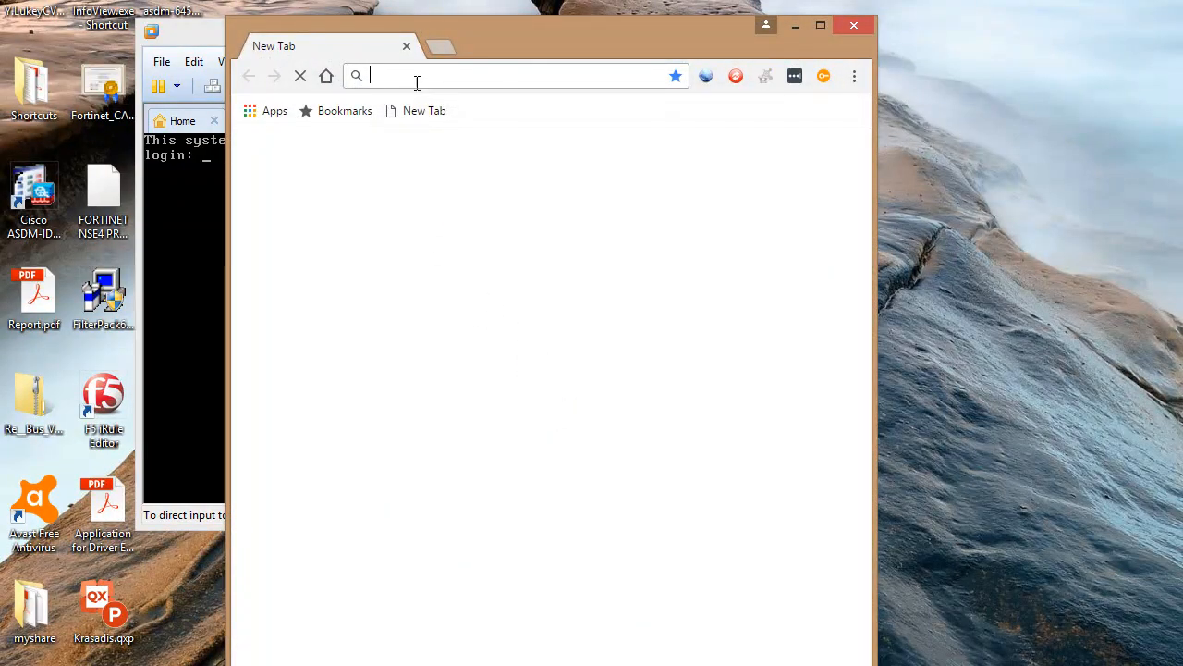
pyautogui.write('https')
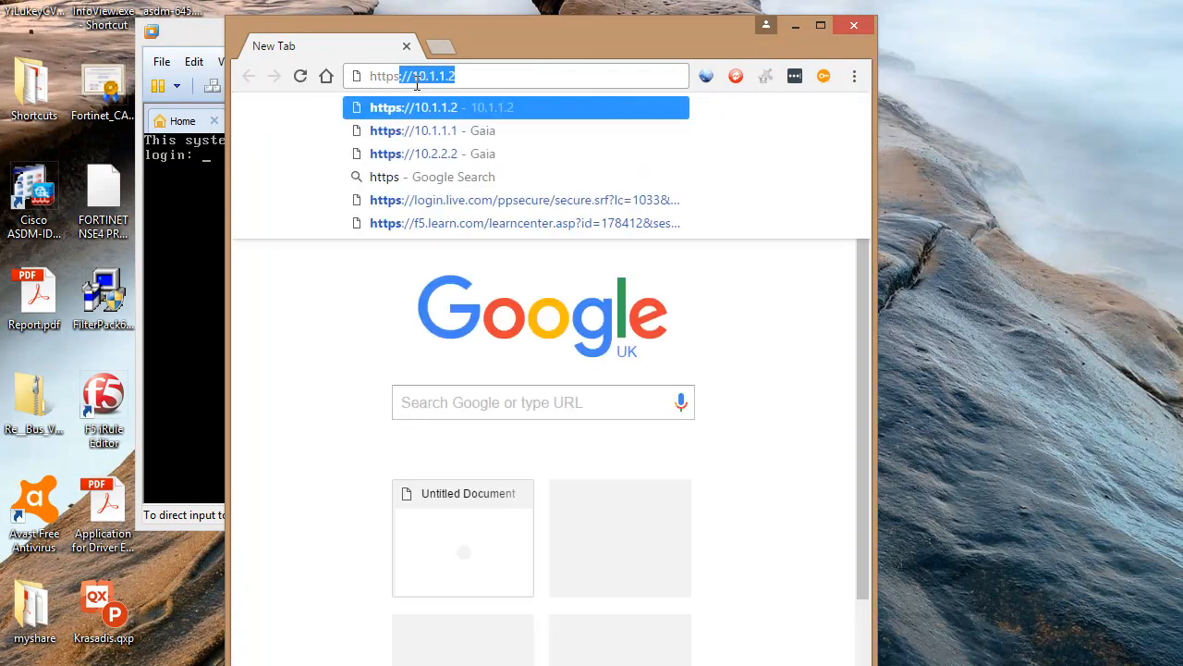
pyautogui.write('://10.1.1.1')
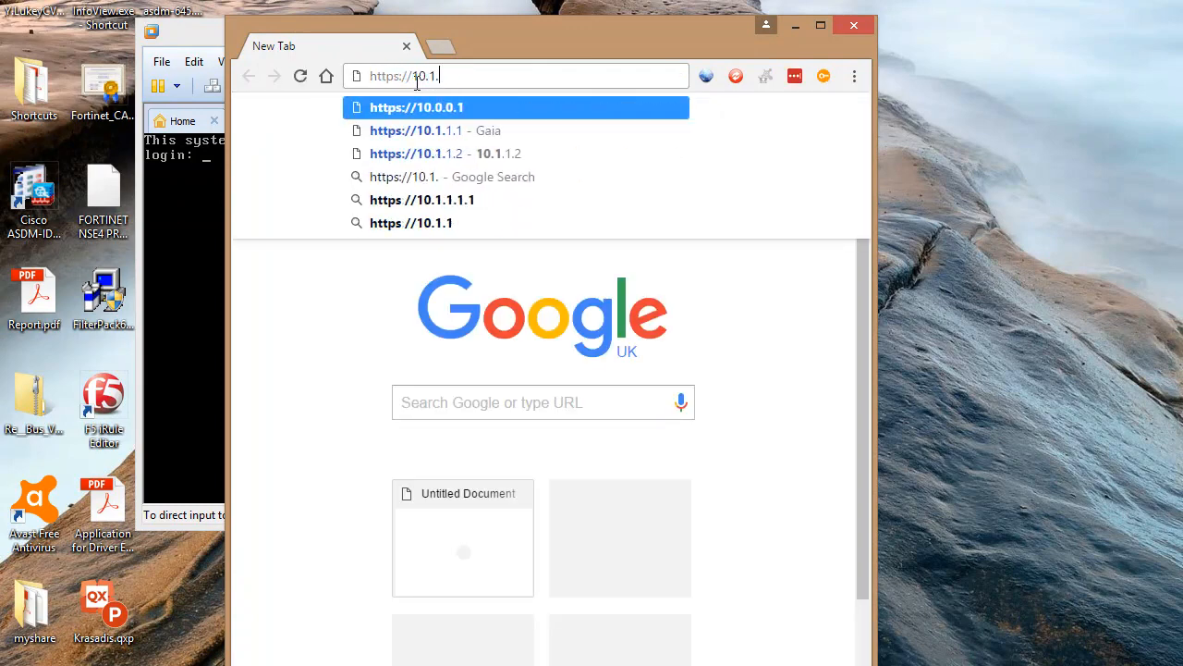
pyautogui.press('Return')
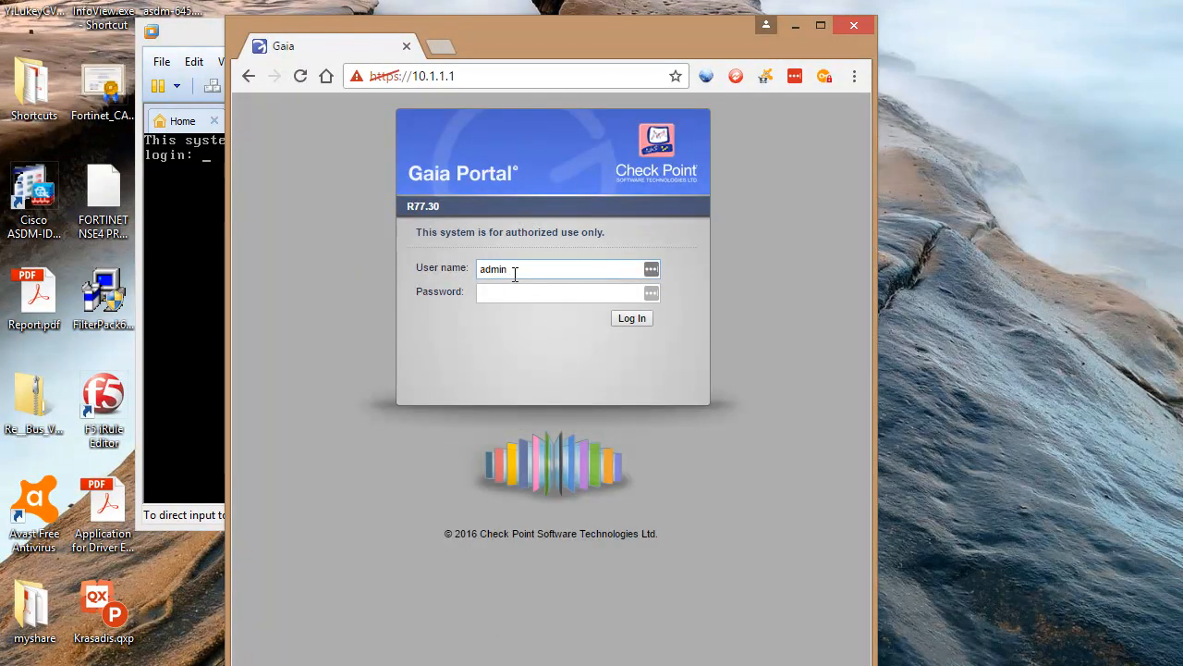
pyautogui.press('Tab')
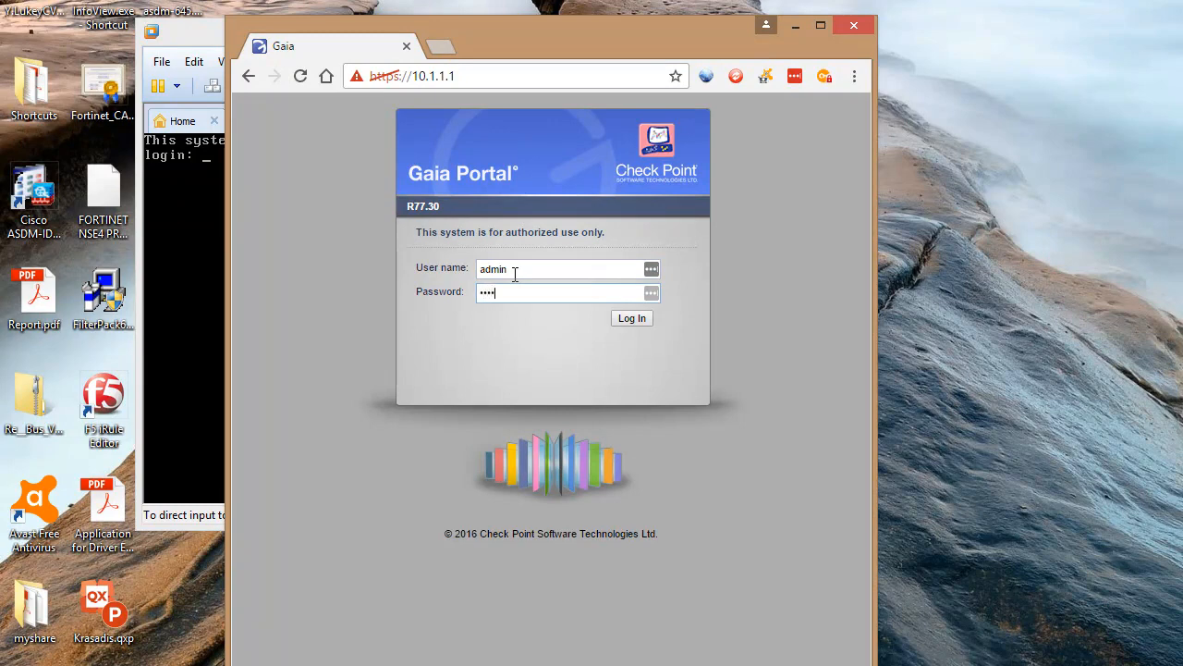
pyautogui.press('Return')
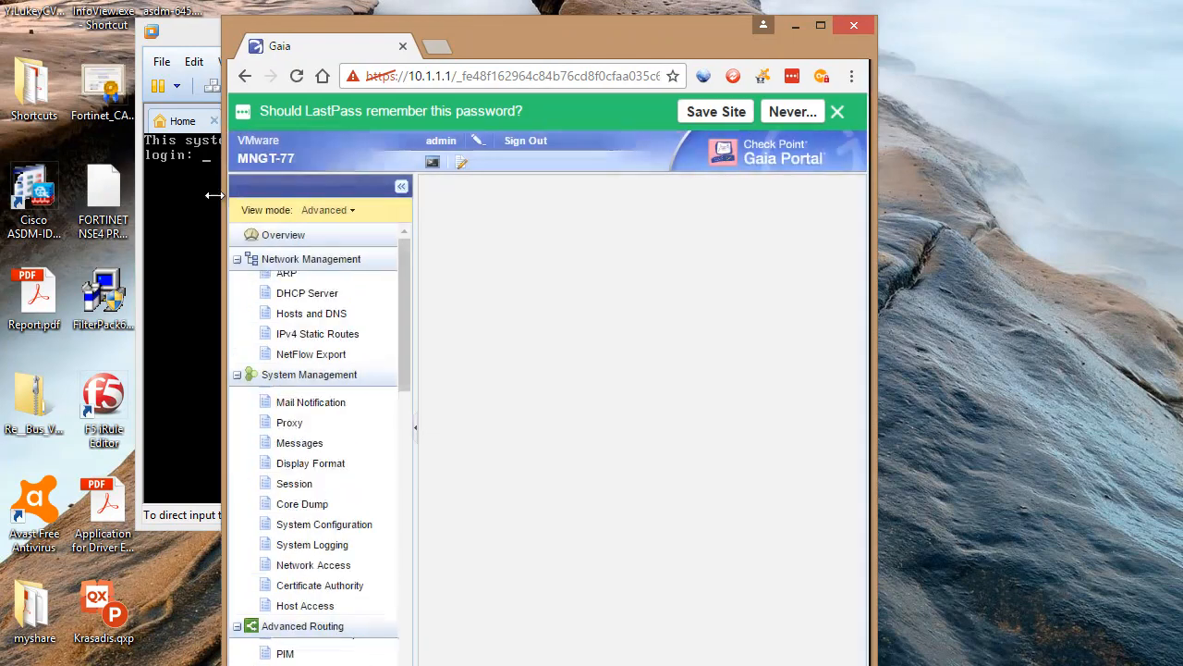
# Widen the browser window, dismiss the password-saving prompt, and open the local Users list
pyautogui.moveTo(226, 194); pyautogui.dragTo(41, 202)
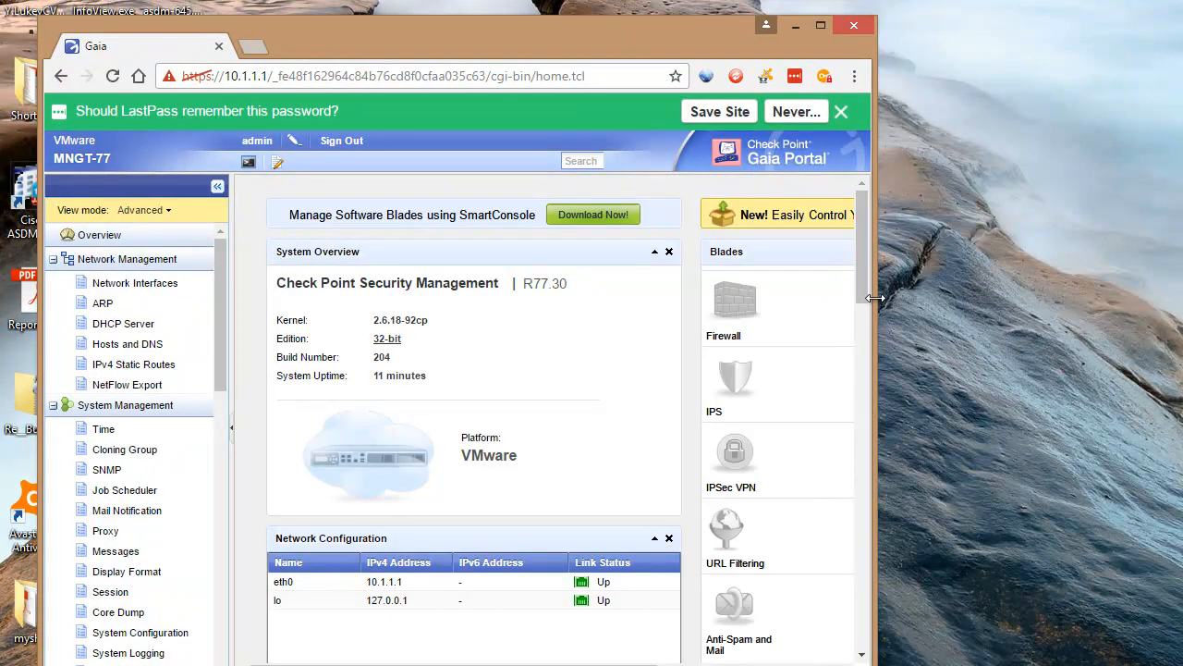
pyautogui.moveTo(876, 305); pyautogui.dragTo(1125, 325)
pyautogui.click(1101, 111)
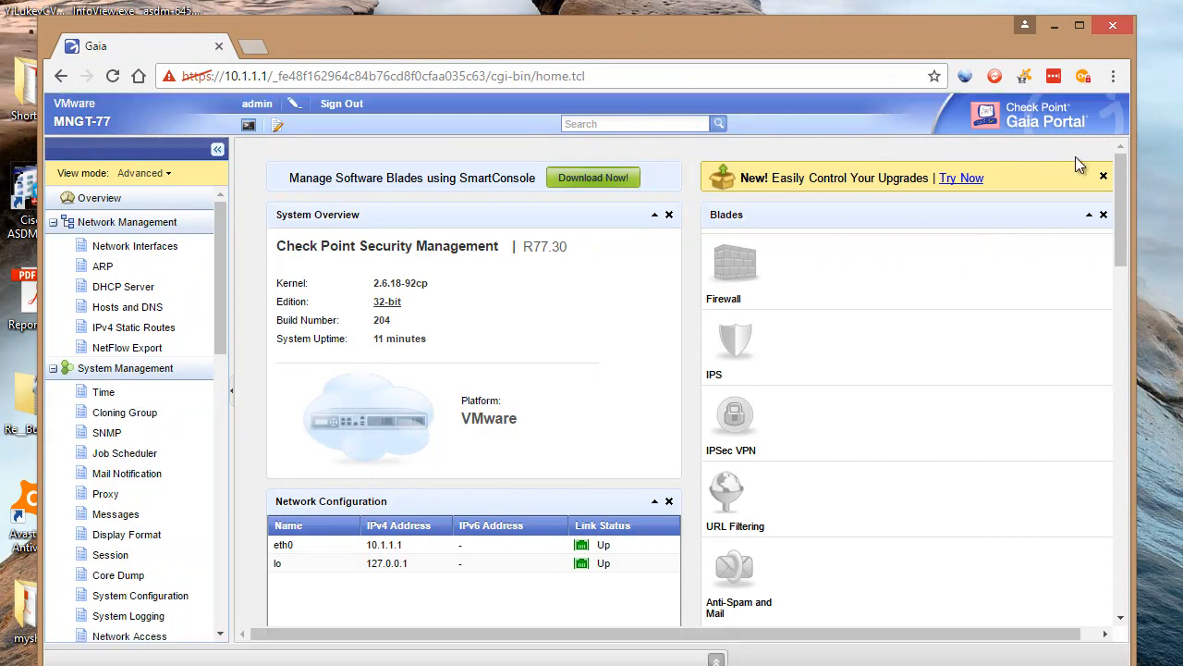
pyautogui.moveTo(217, 261); pyautogui.dragTo(222, 504)
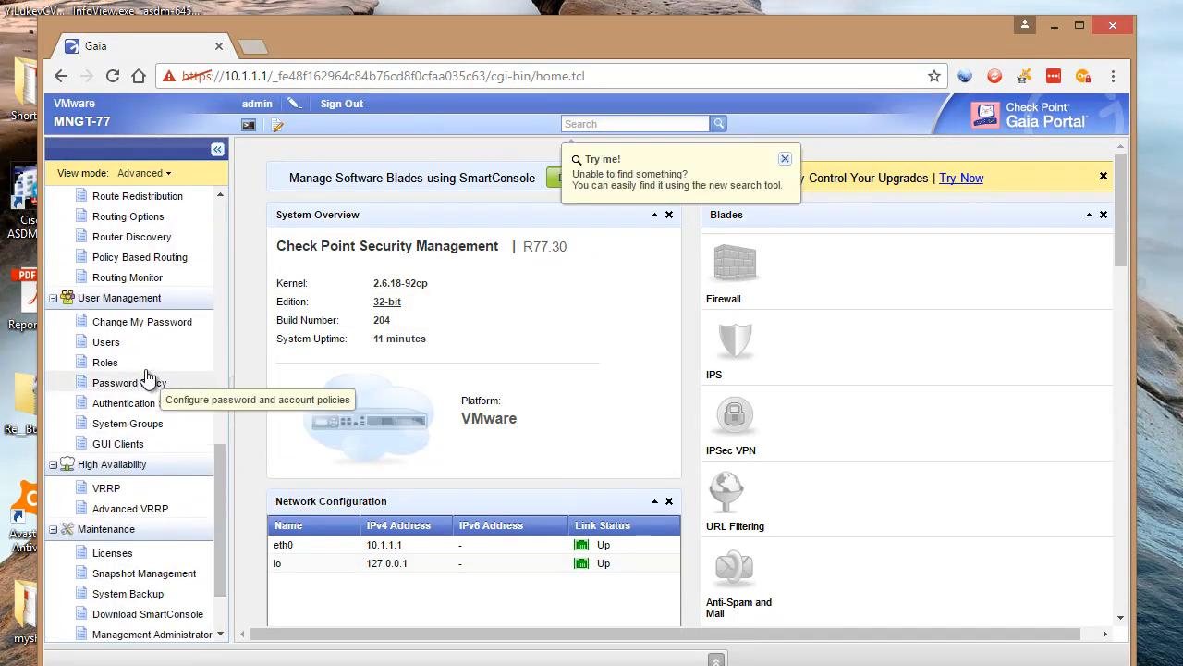
pyautogui.click(119, 344)
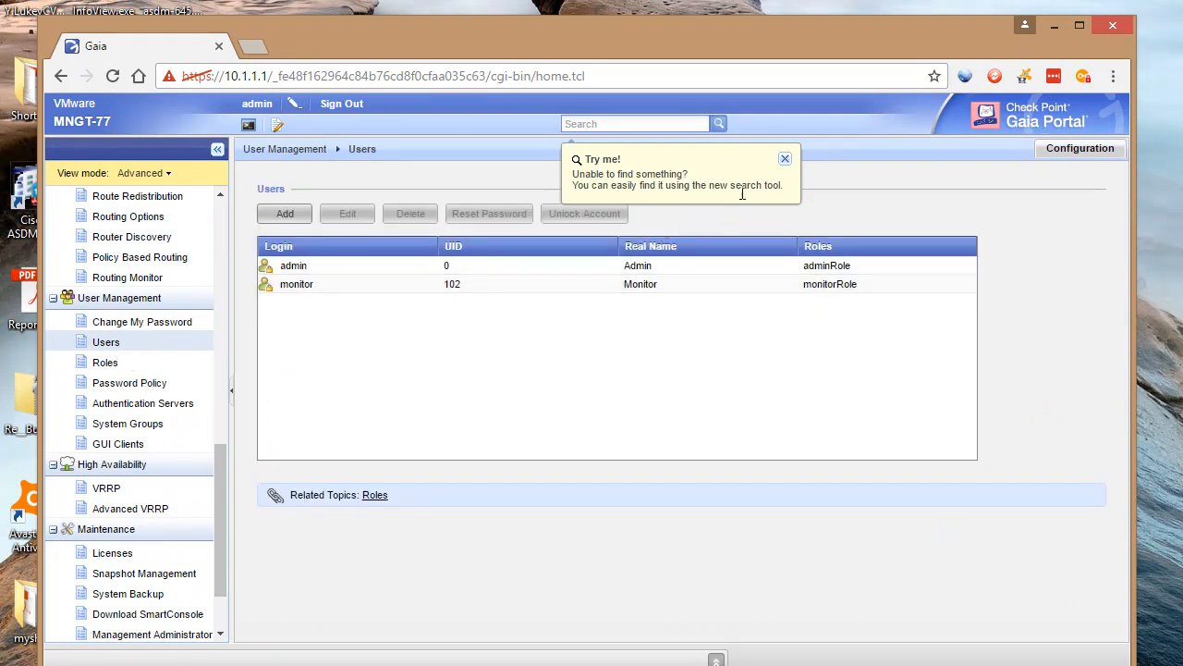
# Change the admin user's shell to /bin/bash and save, then sign out and close the browser
pyautogui.click(785, 158)
pyautogui.click(337, 269)
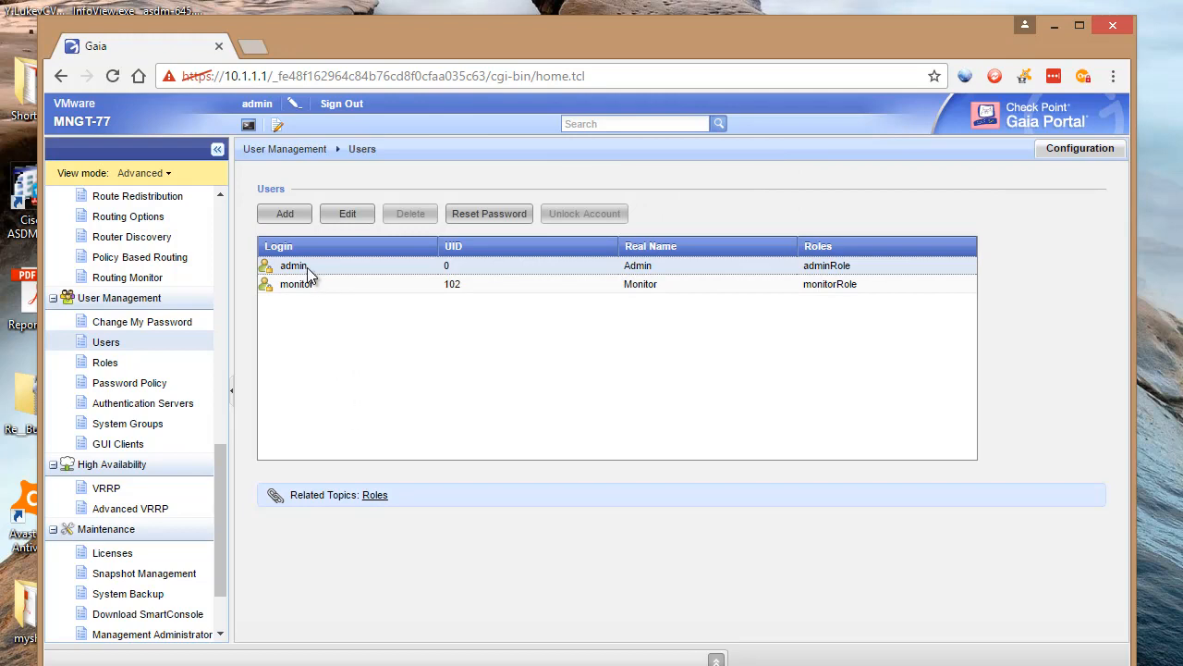
pyautogui.doubleClick(310, 269)
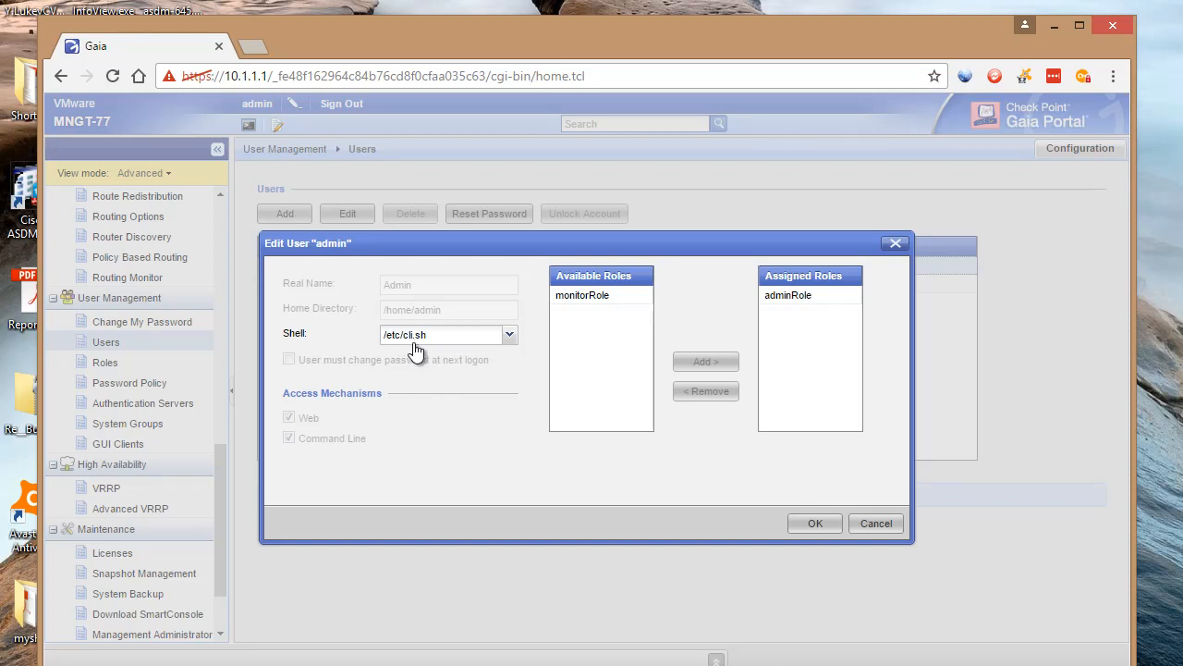
pyautogui.click(509, 334)
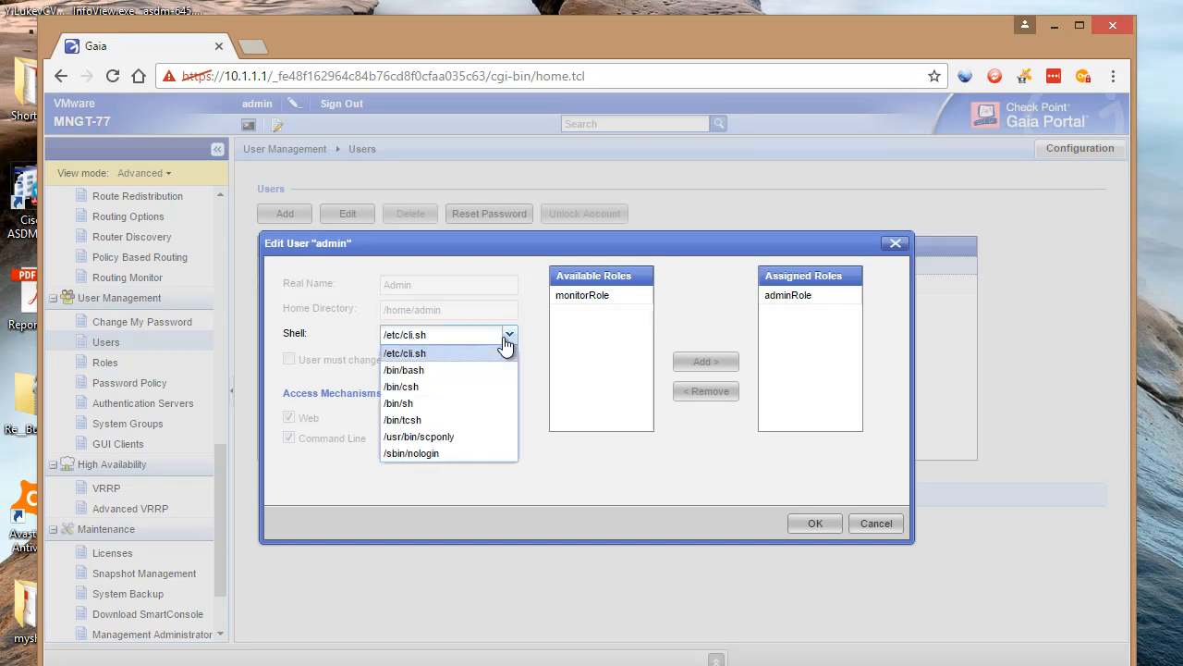
pyautogui.click(407, 371)
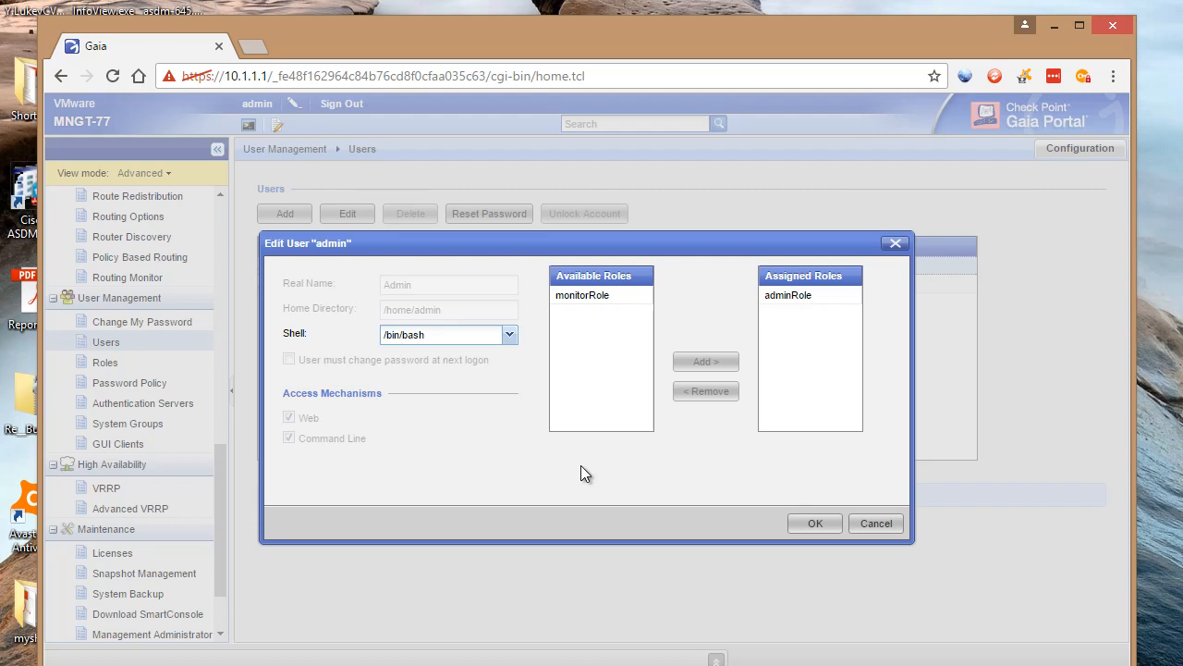
pyautogui.click(805, 525)
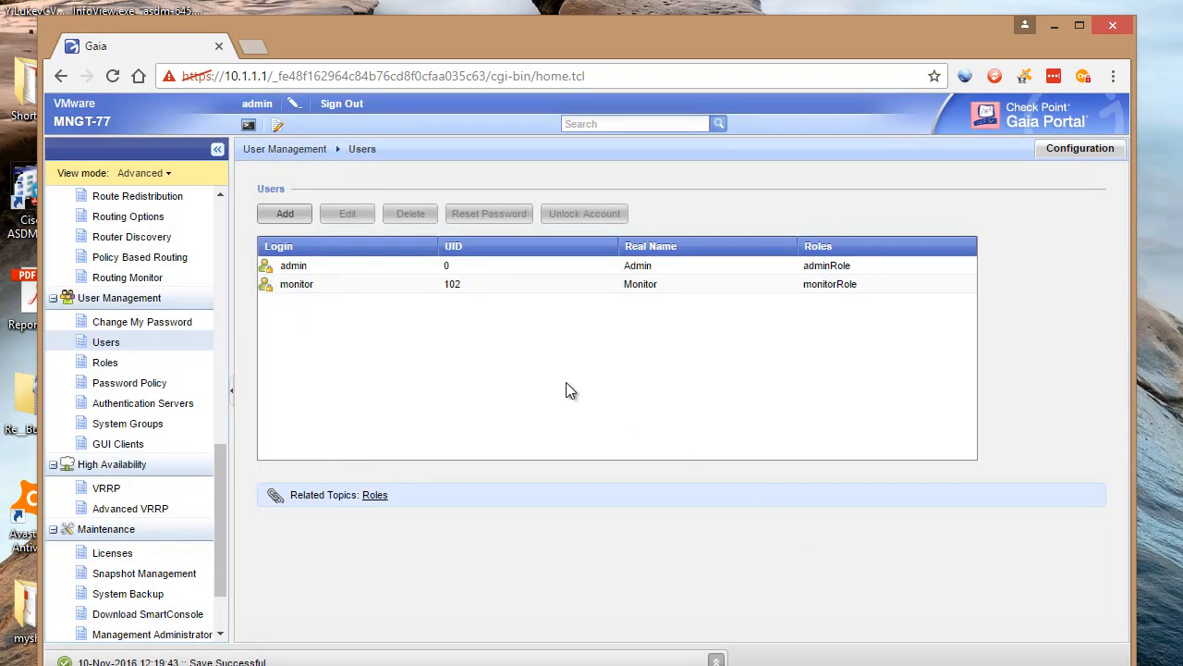
pyautogui.click(362, 113)
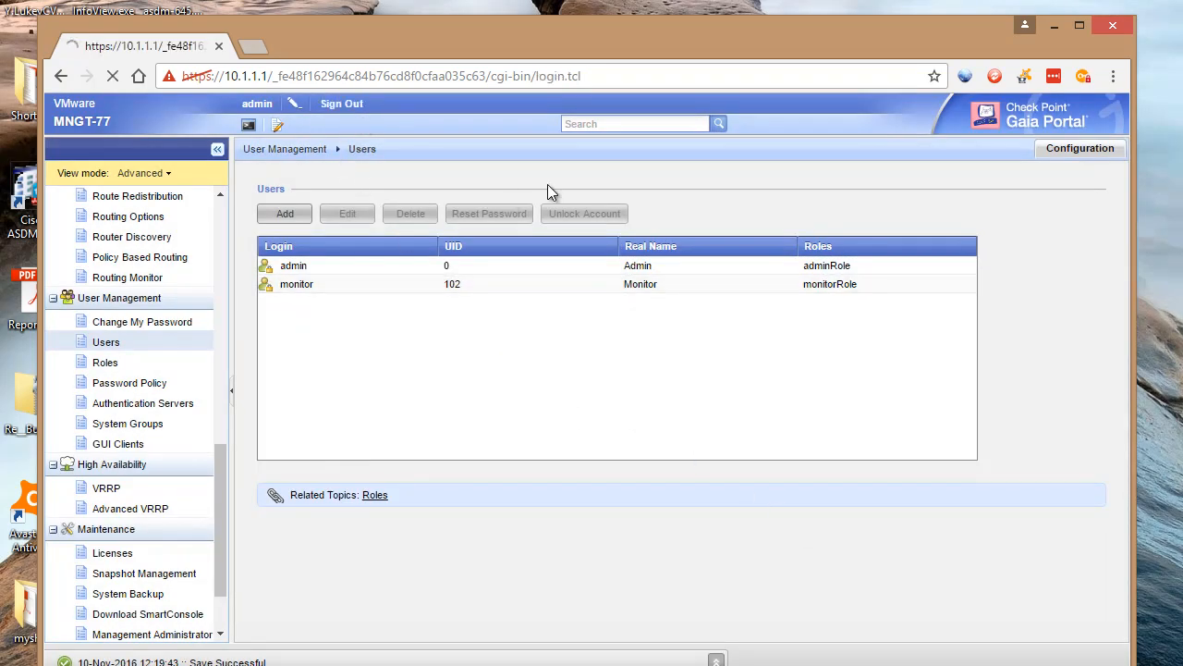
pyautogui.click(1103, 31)
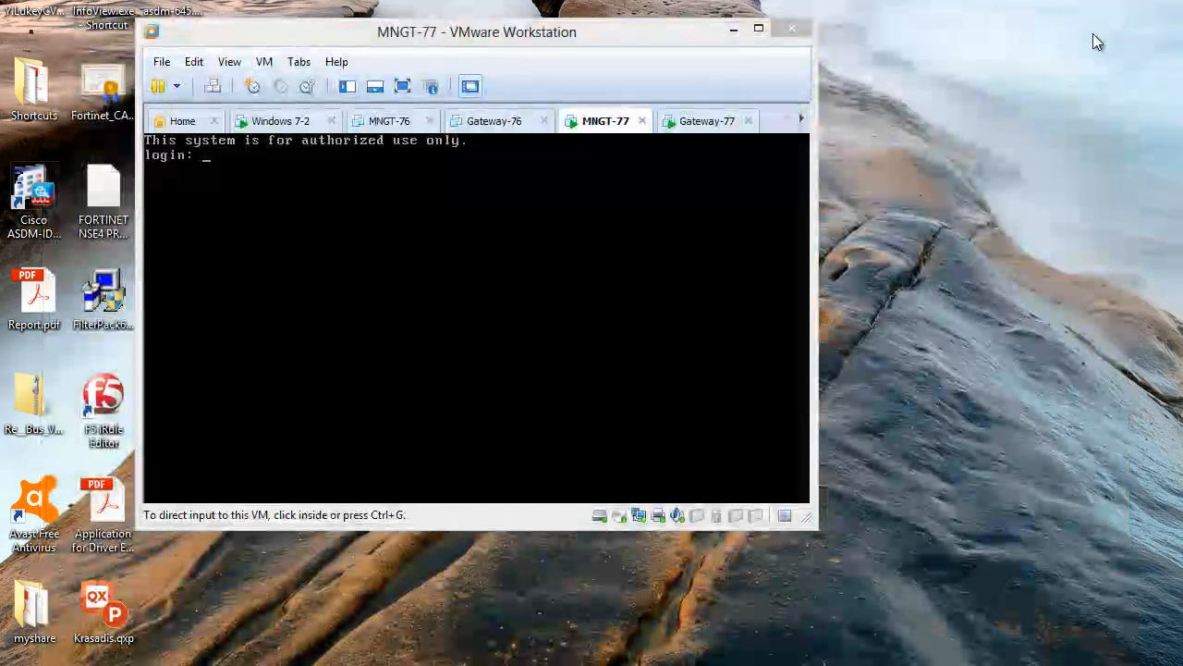
# Start a new WinSCP login using the SCP protocol to host 10.1.1.1
pyautogui.click(622, 35)
pyautogui.moveTo(621, 36); pyautogui.dragTo(678, 68)
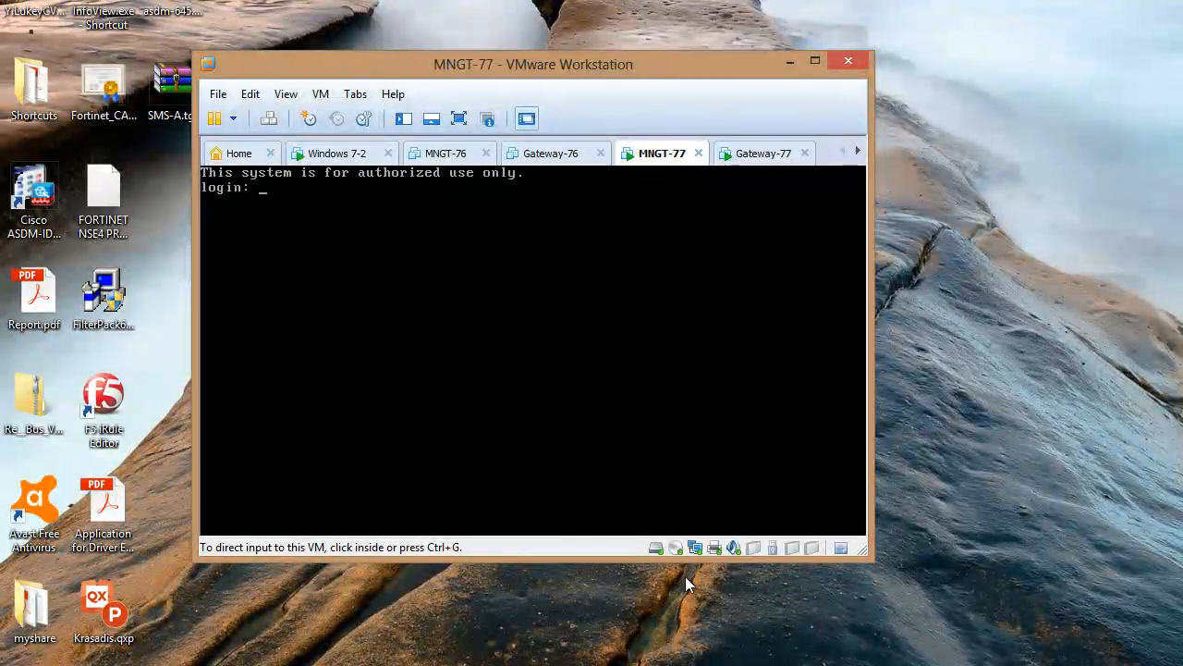
pyautogui.click(680, 665)
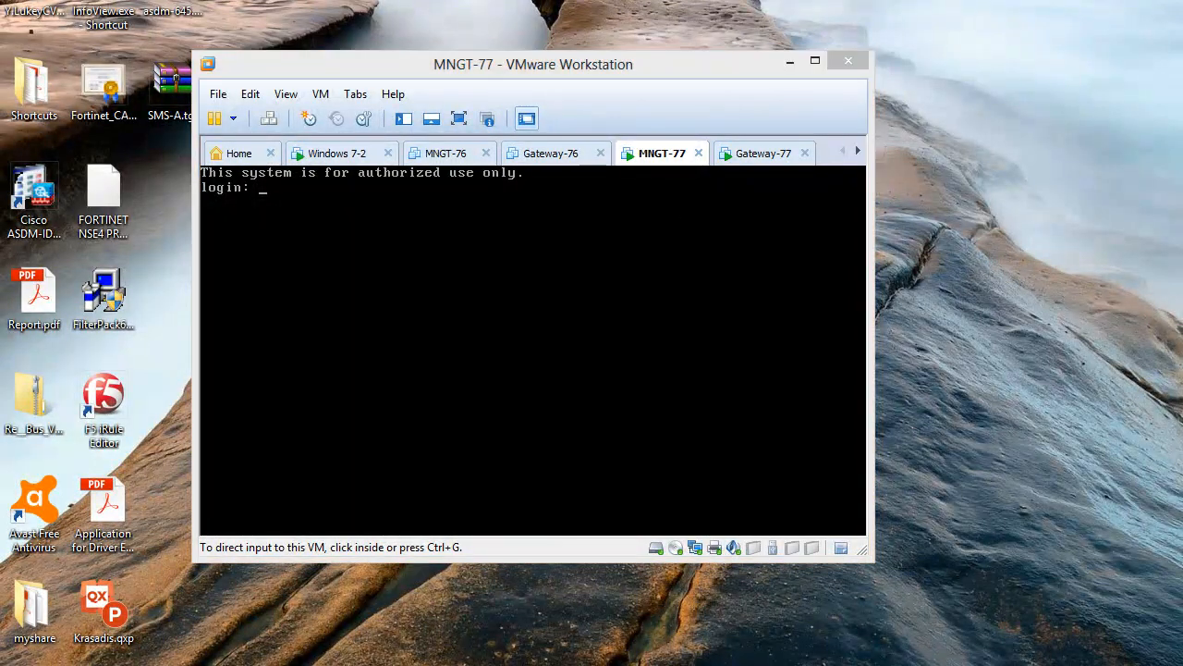
pyautogui.click(594, 205)
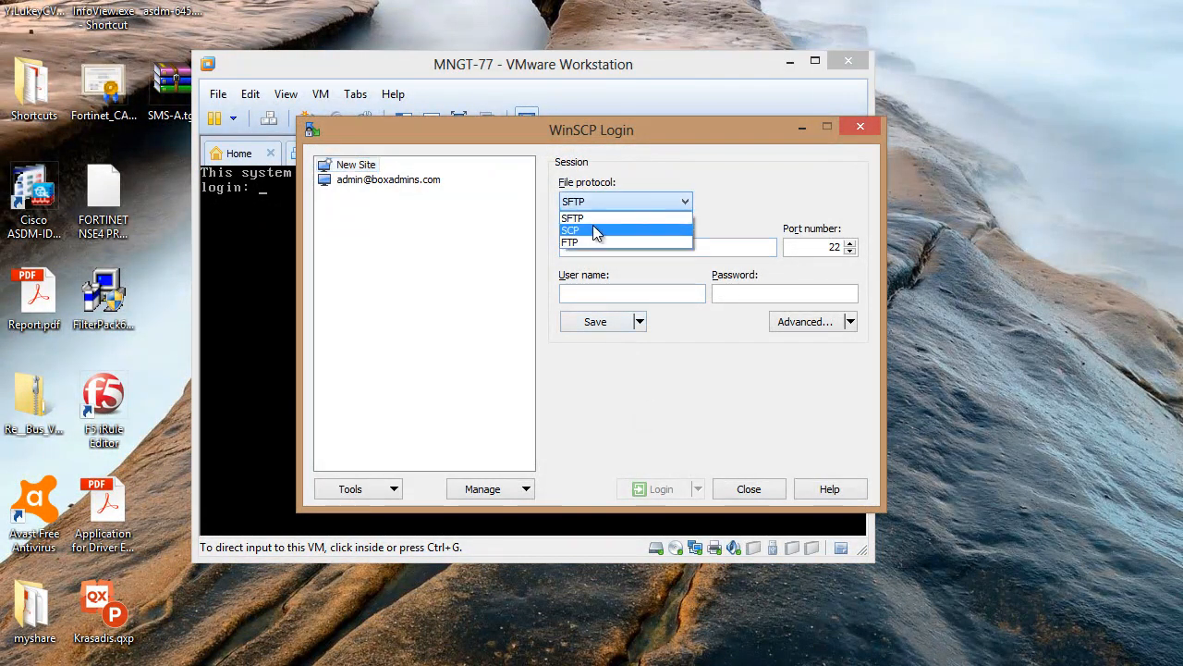
pyautogui.click(592, 228)
pyautogui.click(594, 245)
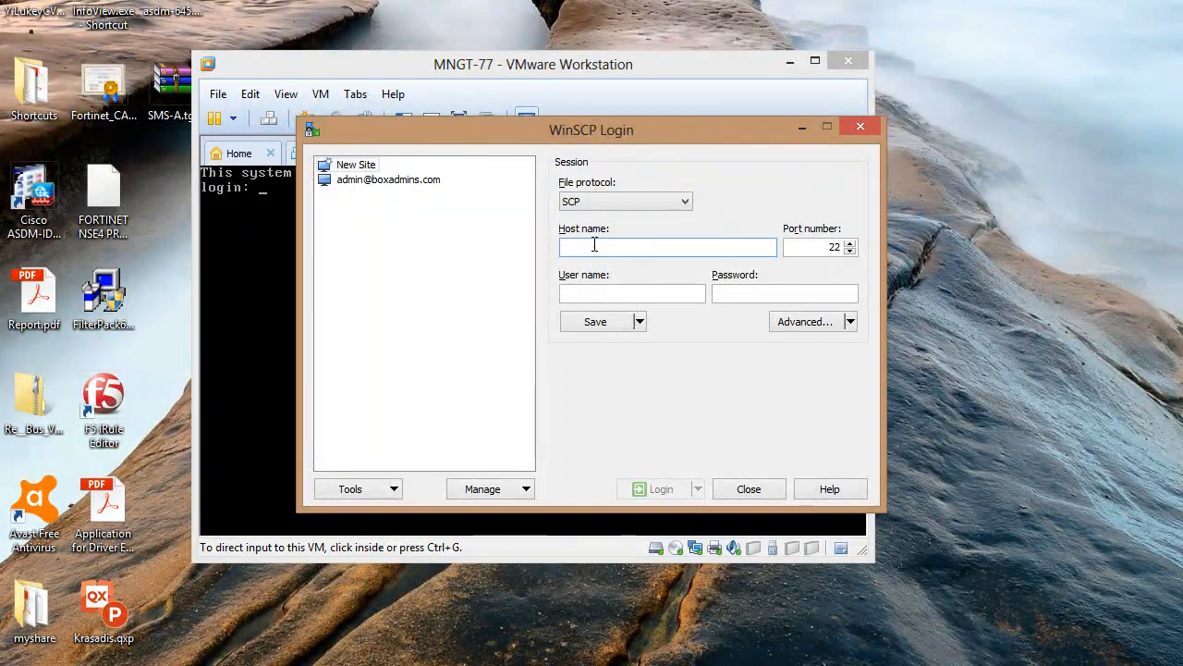
pyautogui.write('10.1.1.1')
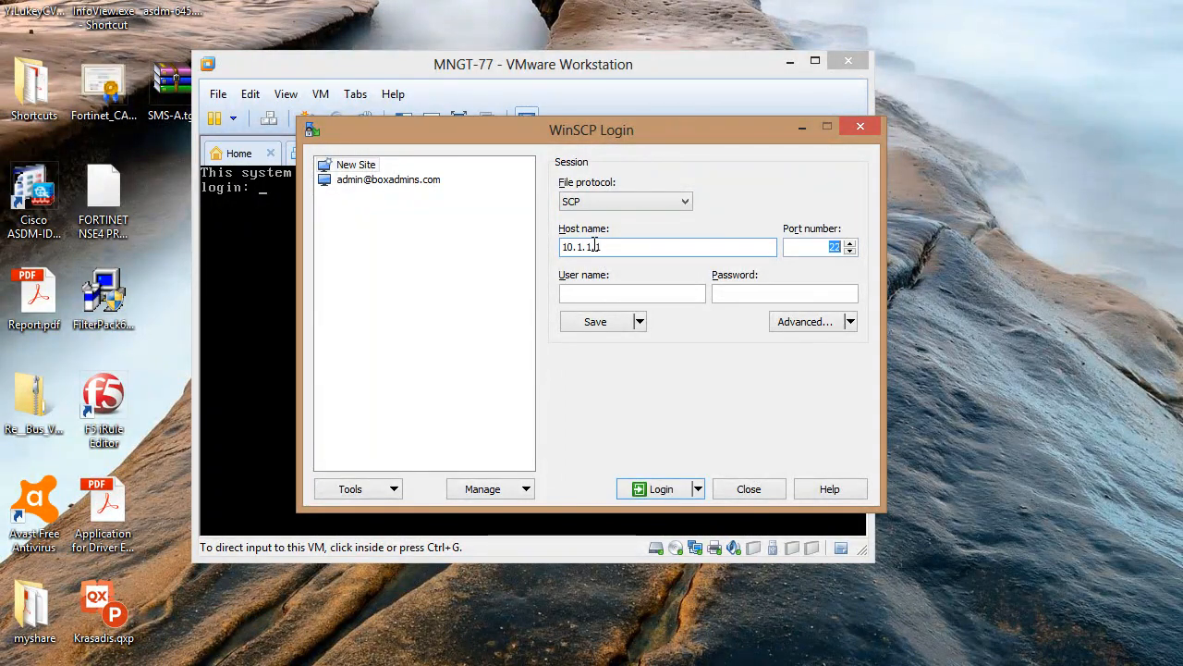
# Log in as admin with its password, accepting the server's host key and banner
pyautogui.press('Tab')
pyautogui.write('ad')
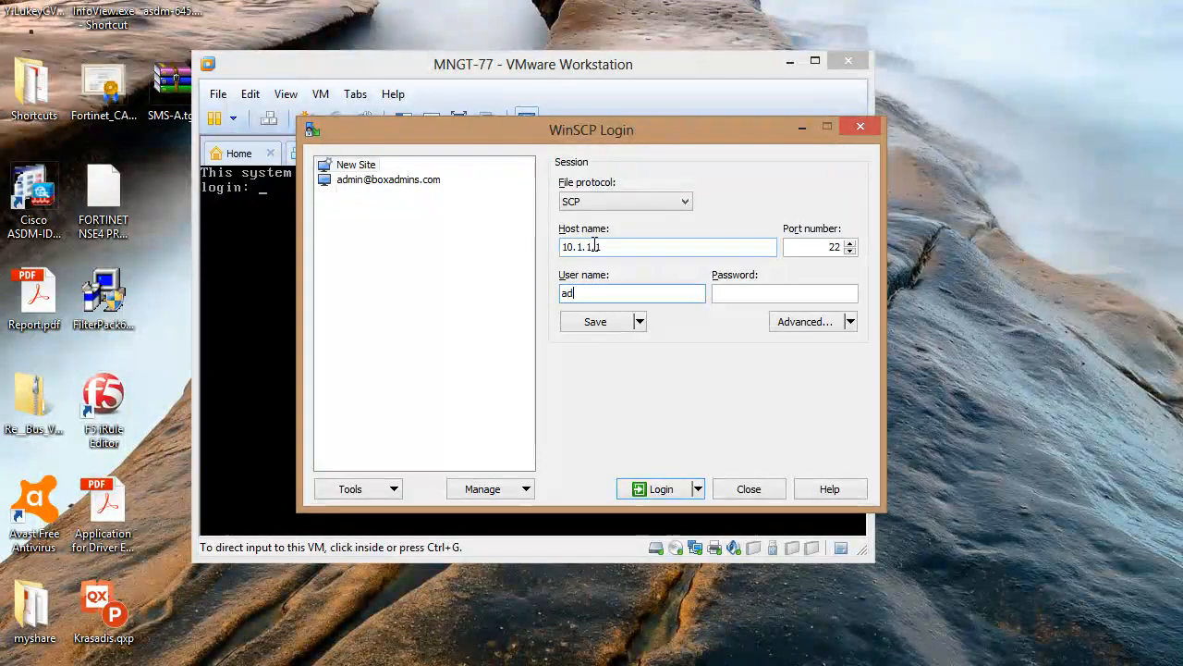
pyautogui.write('min')
pyautogui.press('Tab')
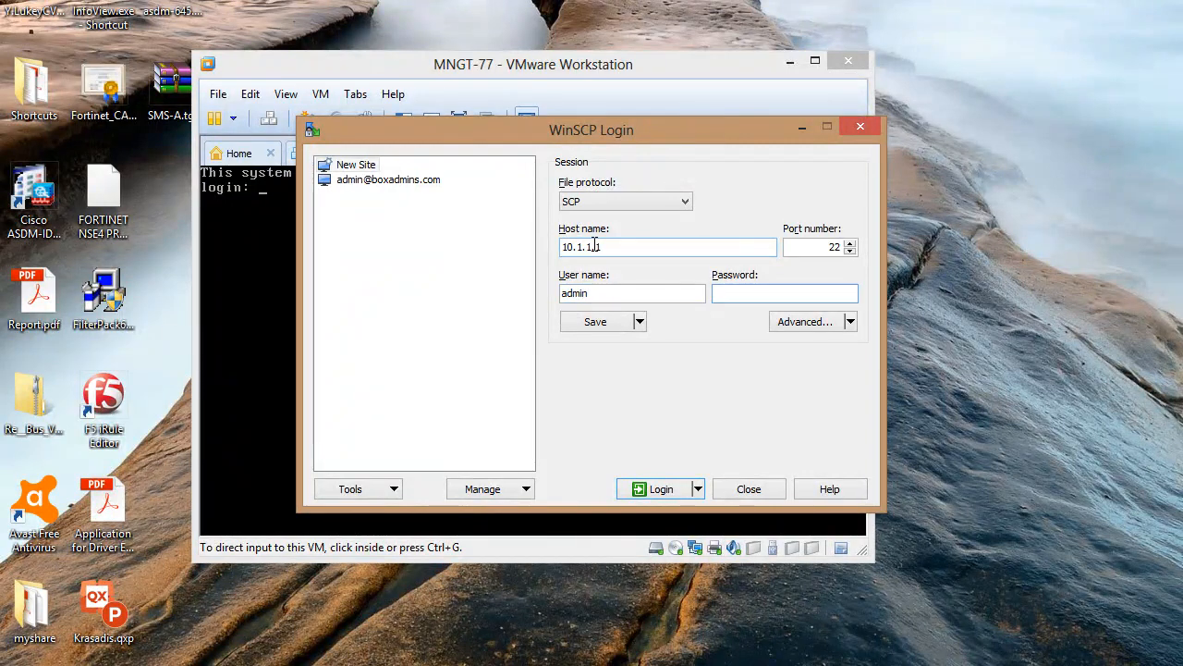
pyautogui.press('Return')
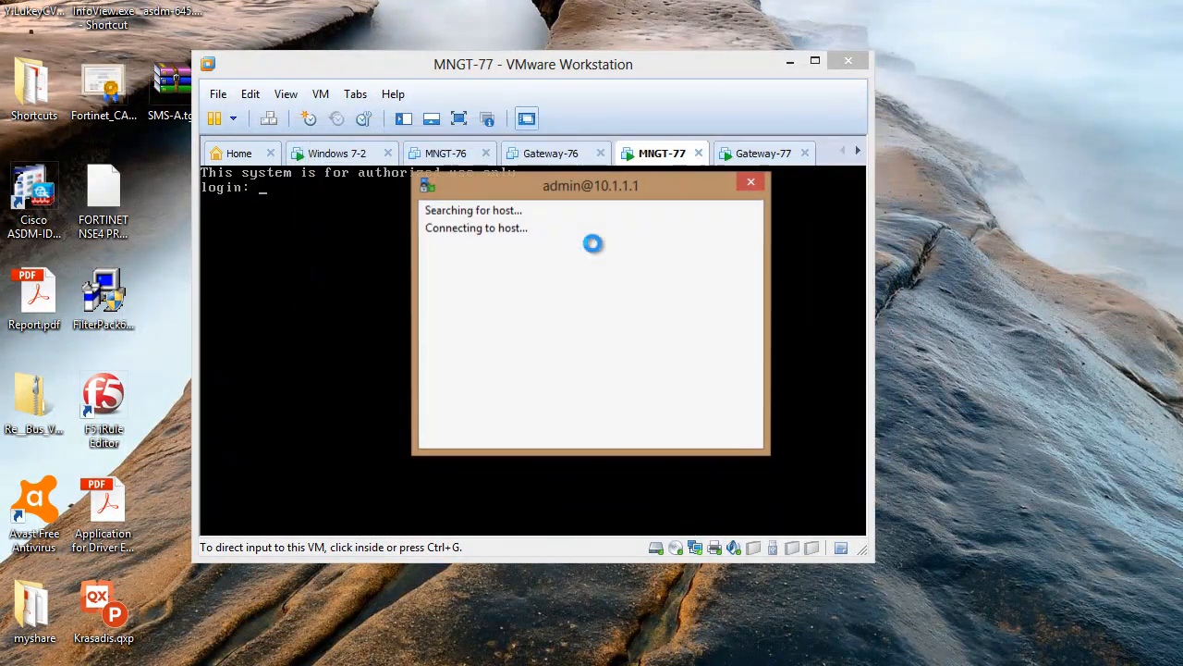
pyautogui.click(477, 452)
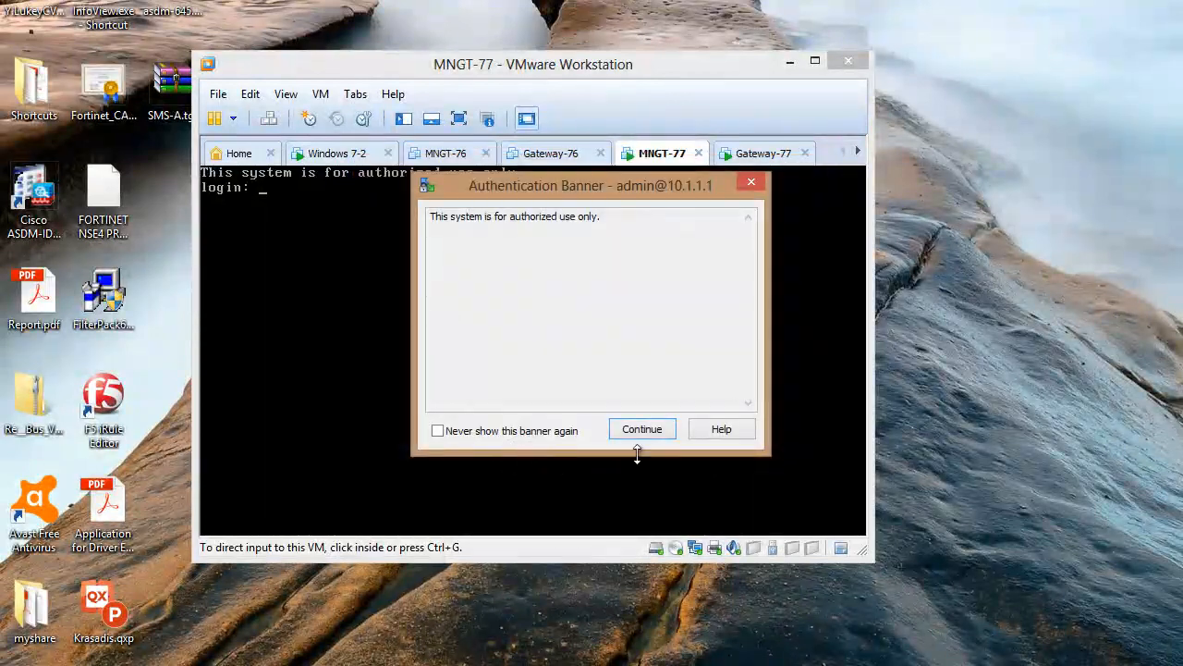
pyautogui.click(645, 429)
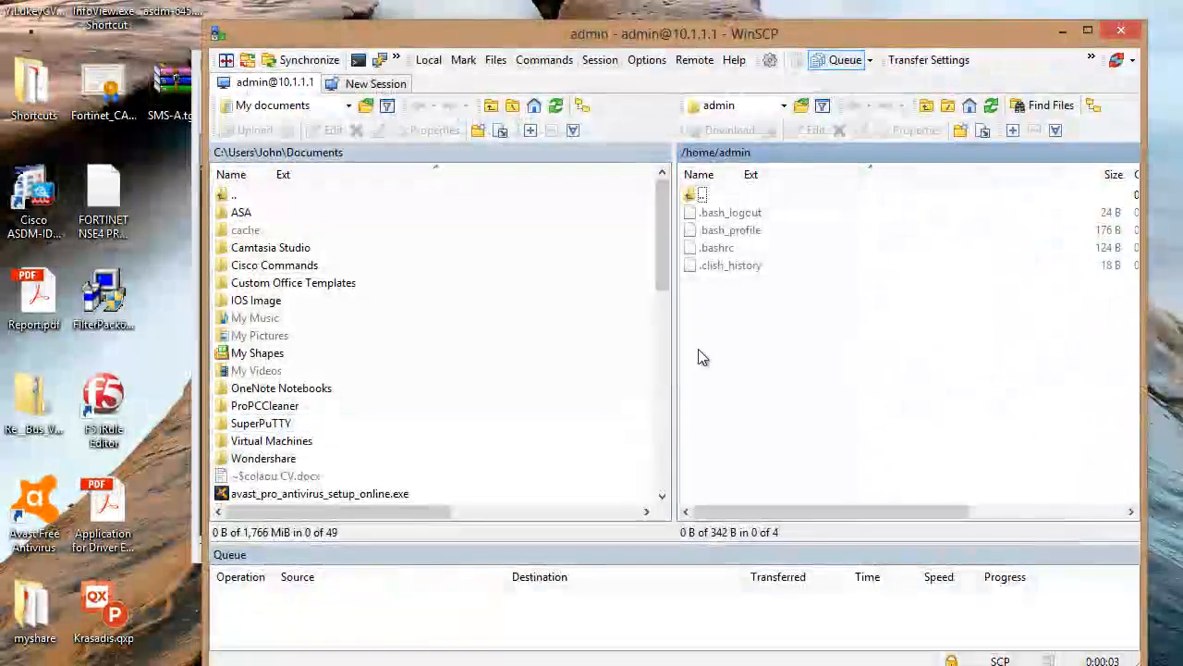
# Switch WinSCP's local pane to the Desktop and select the SMS-A.tgz archive
pyautogui.moveTo(819, 38); pyautogui.dragTo(755, 59)
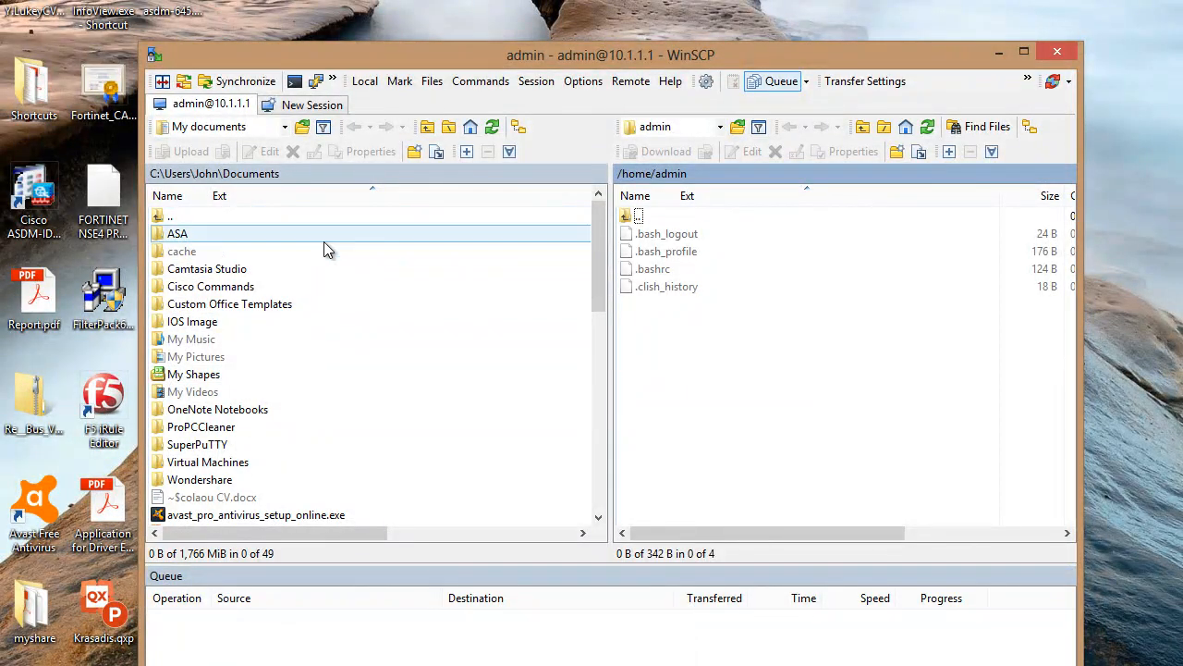
pyautogui.click(284, 128)
pyautogui.click(246, 164)
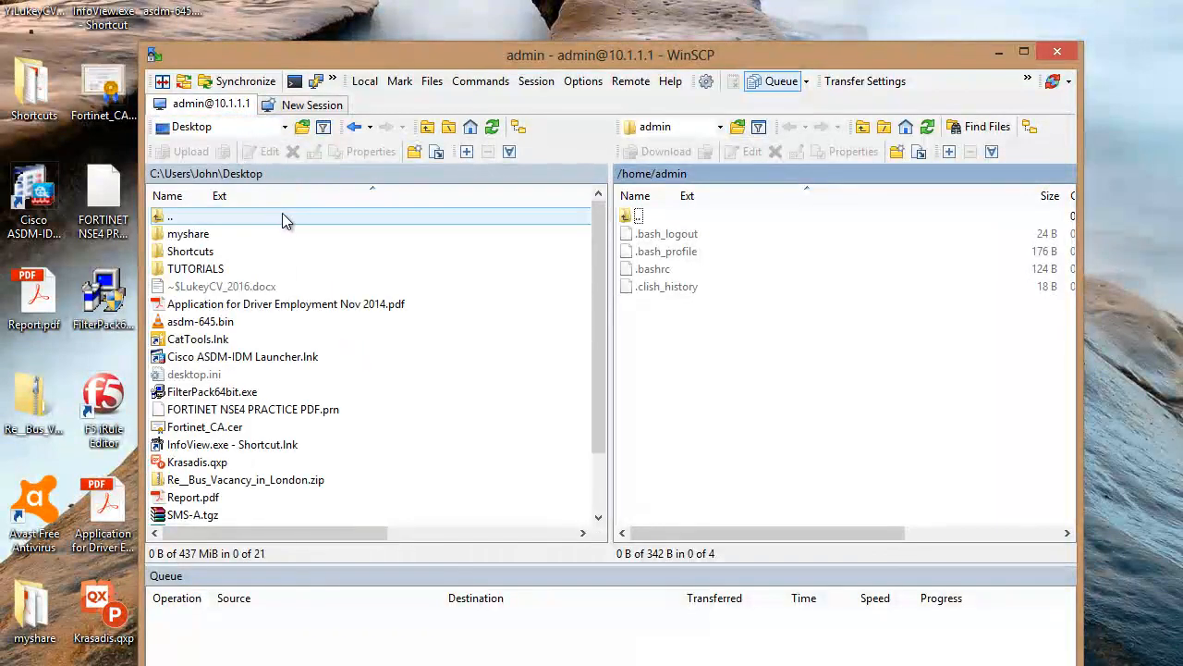
pyautogui.click(206, 514)
pyautogui.scroll(-2, 319, 462)
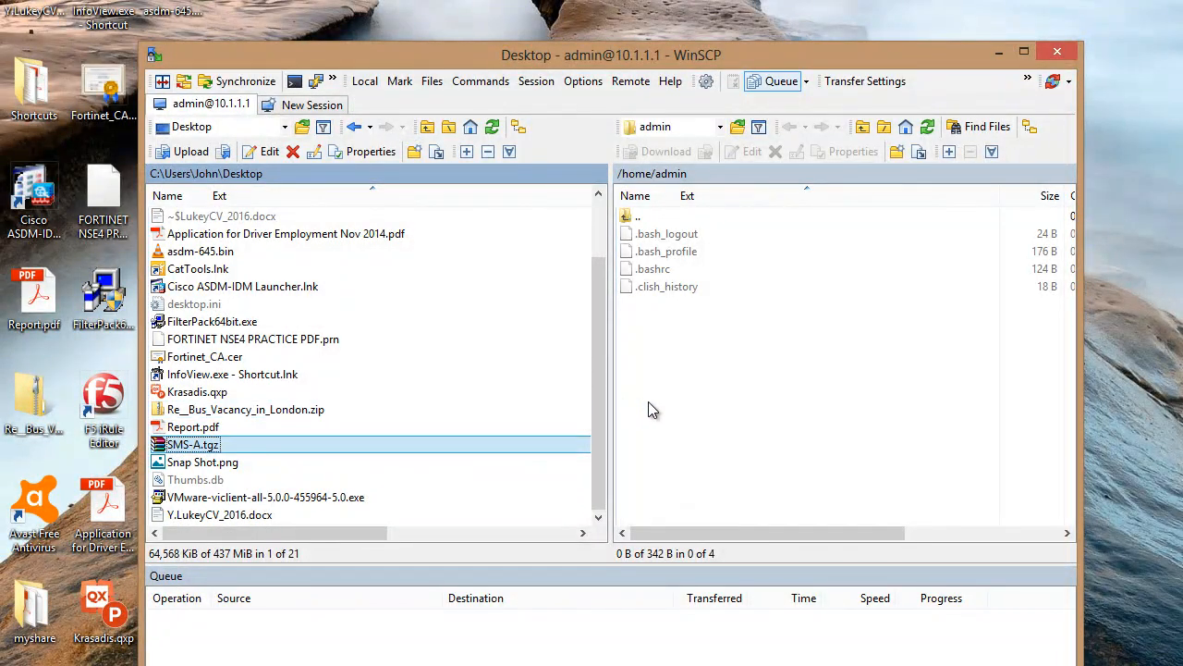
# Browse the server from root into /var/tmp, then return to the root directory
pyautogui.click(722, 127)
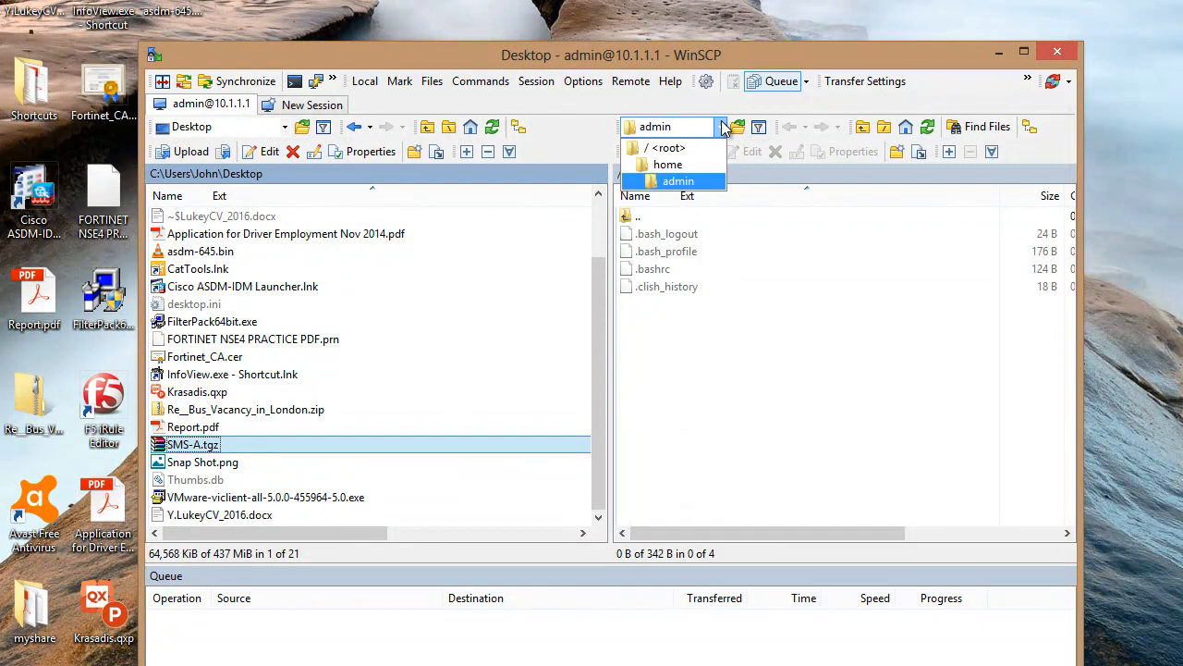
pyautogui.click(675, 151)
pyautogui.scroll(-4, 723, 303)
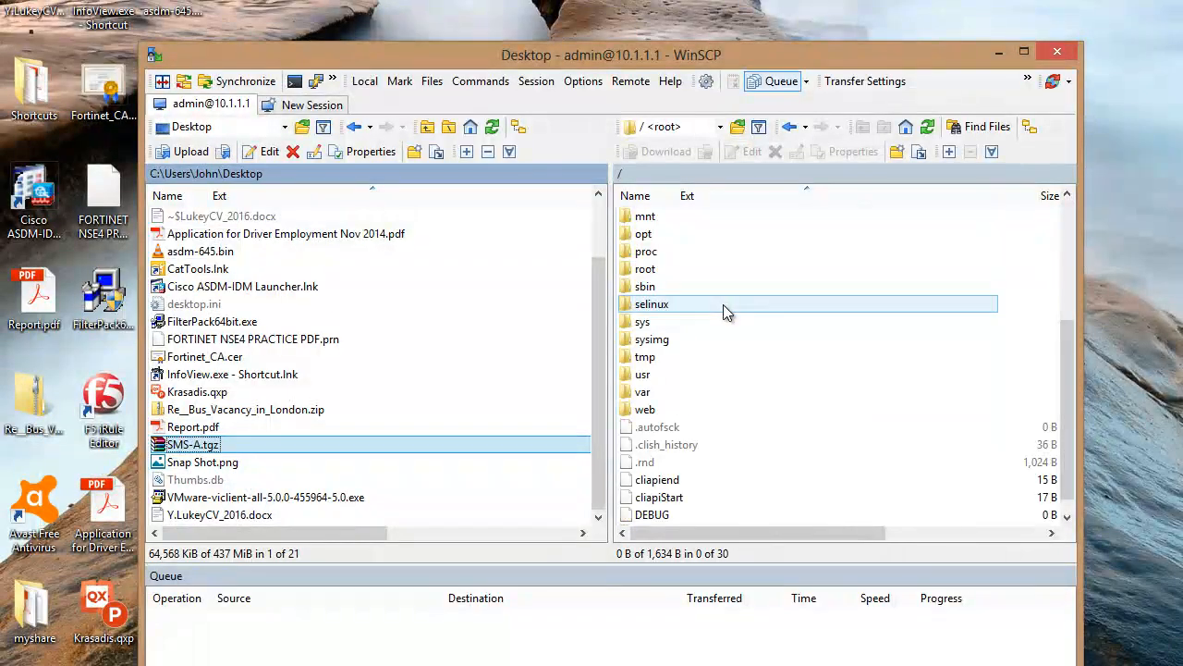
pyautogui.doubleClick(646, 404)
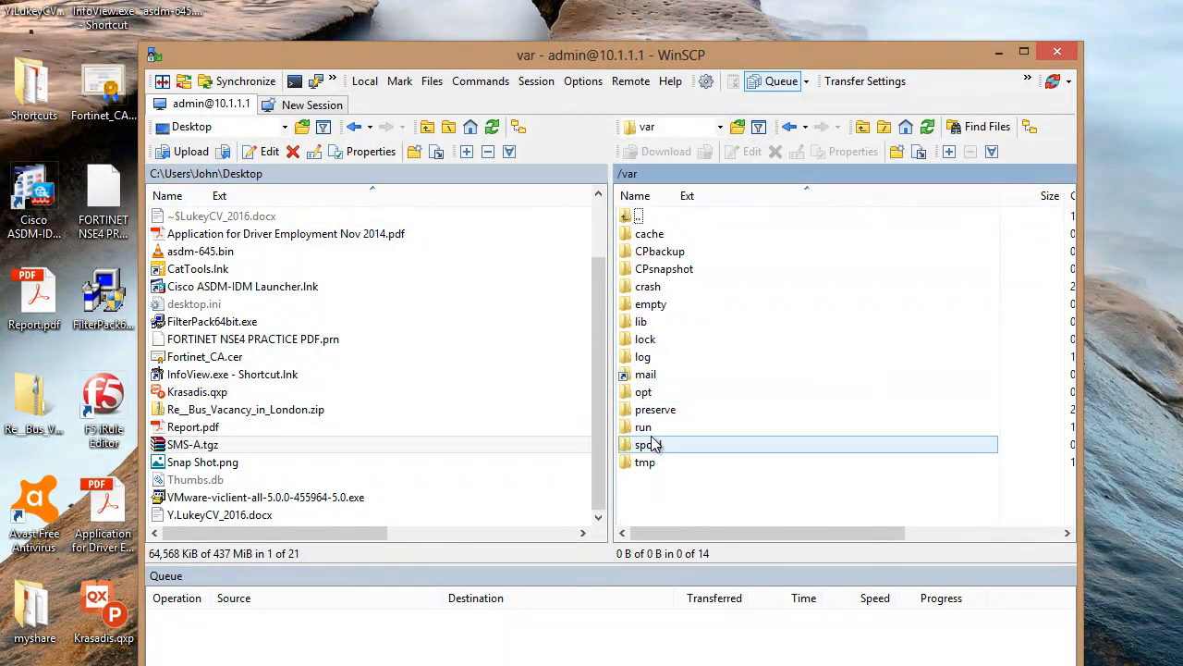
pyautogui.doubleClick(645, 467)
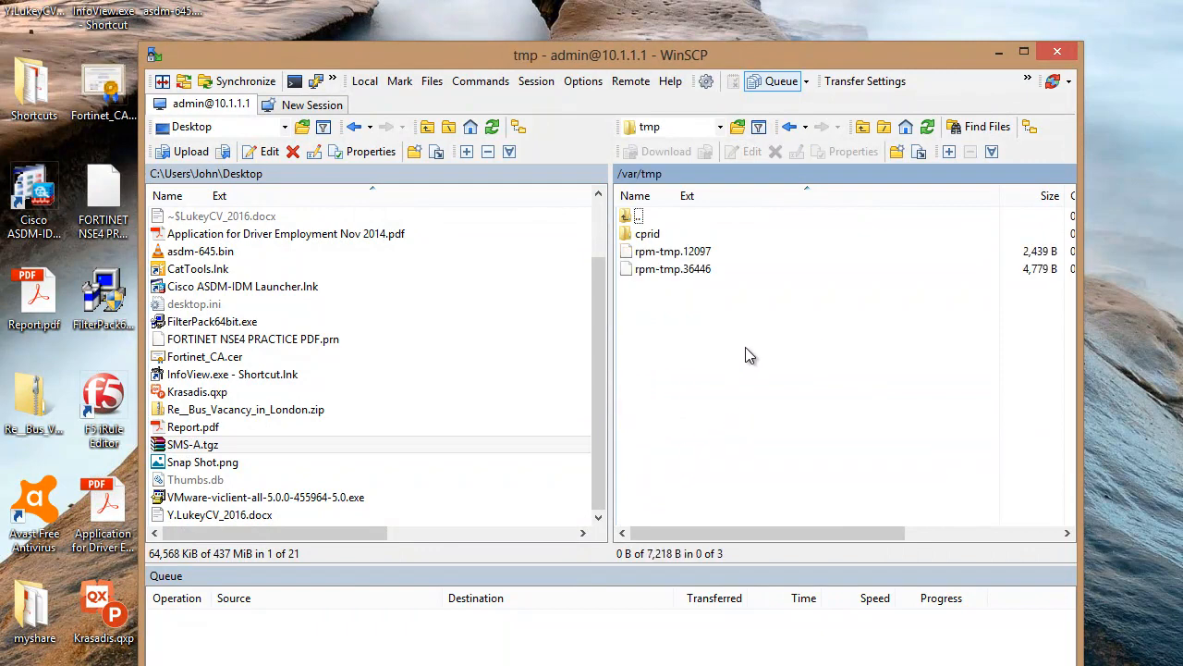
pyautogui.click(721, 127)
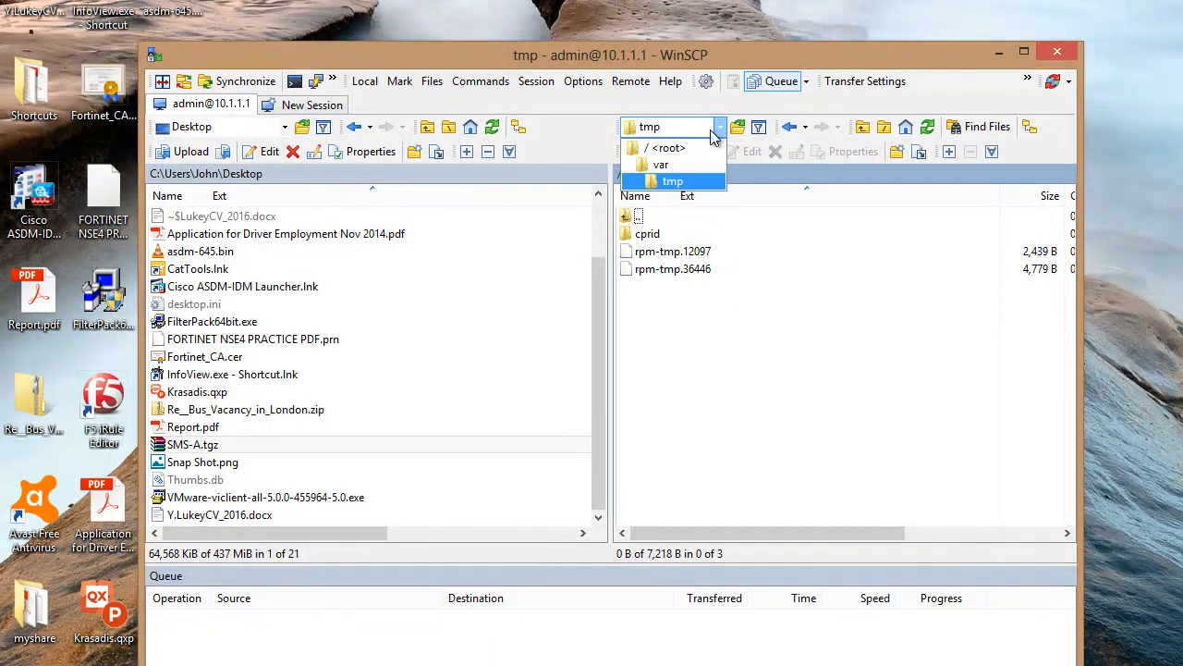
pyautogui.click(664, 148)
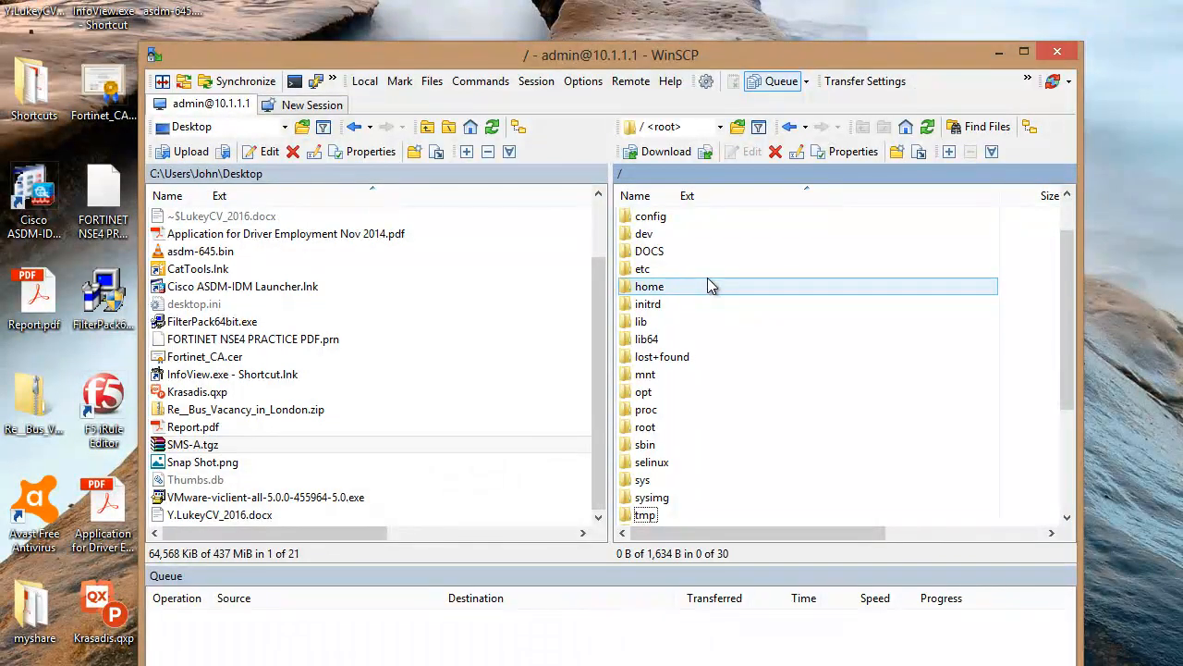
pyautogui.scroll(-2, 726, 289)
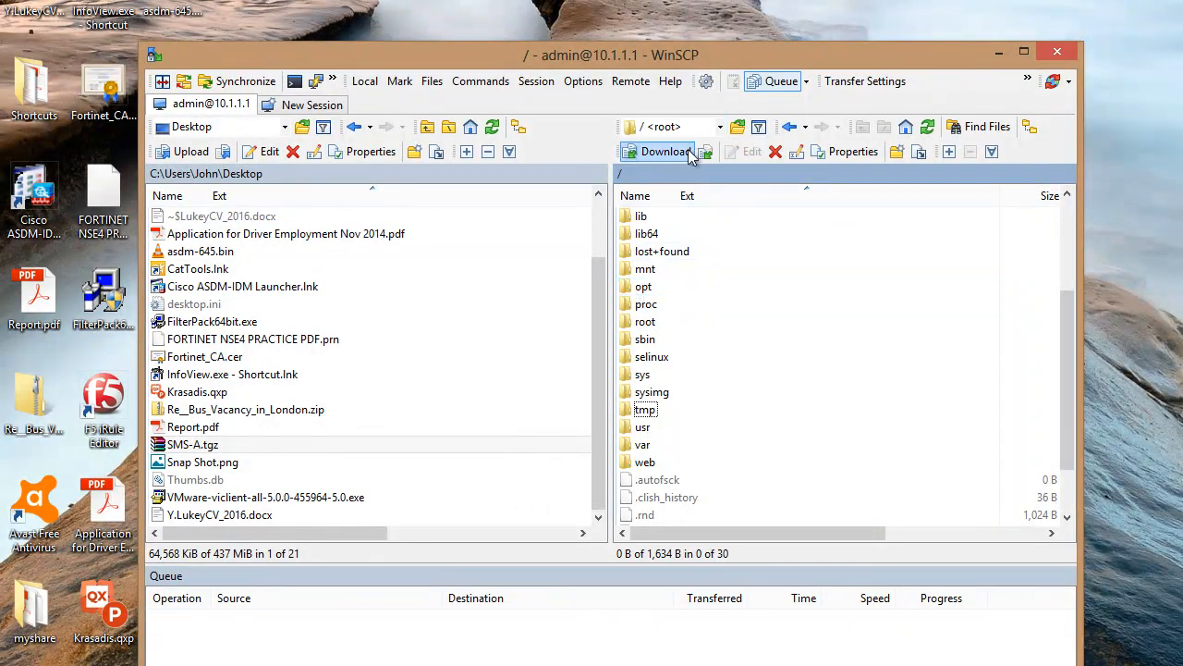
# Open /opt/CPsuite-R77/fw1/bin/upgrade_tools on the server
pyautogui.doubleClick(638, 288)
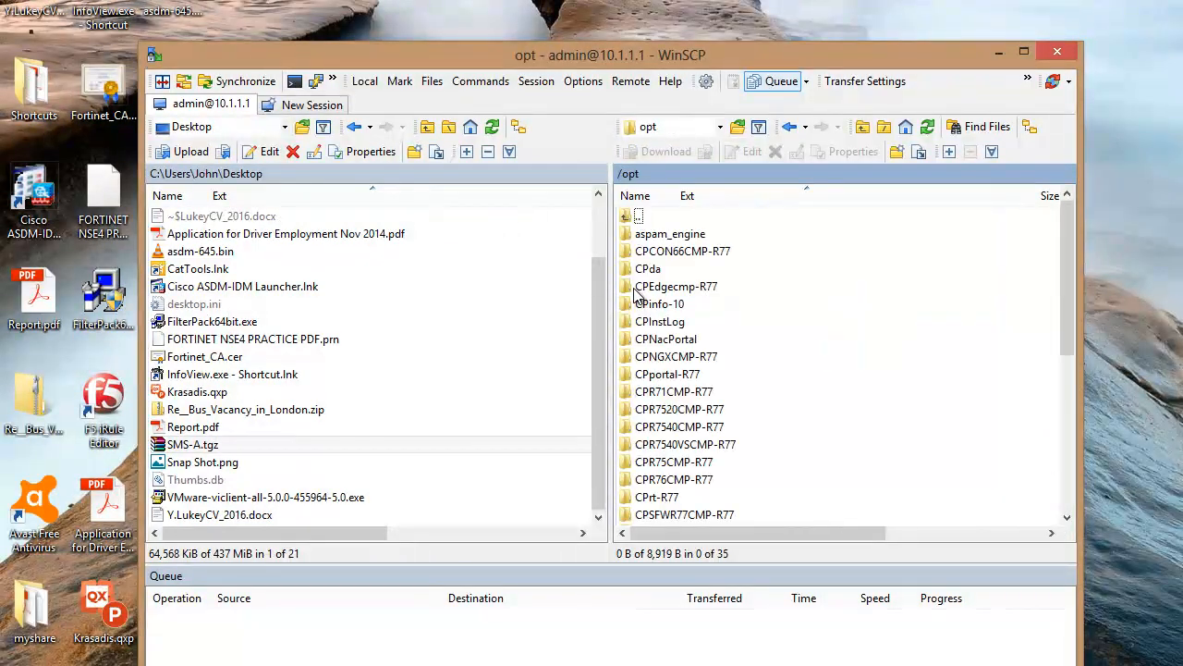
pyautogui.click(718, 396)
pyautogui.scroll(-2, 719, 396)
pyautogui.scroll(-1, 719, 395)
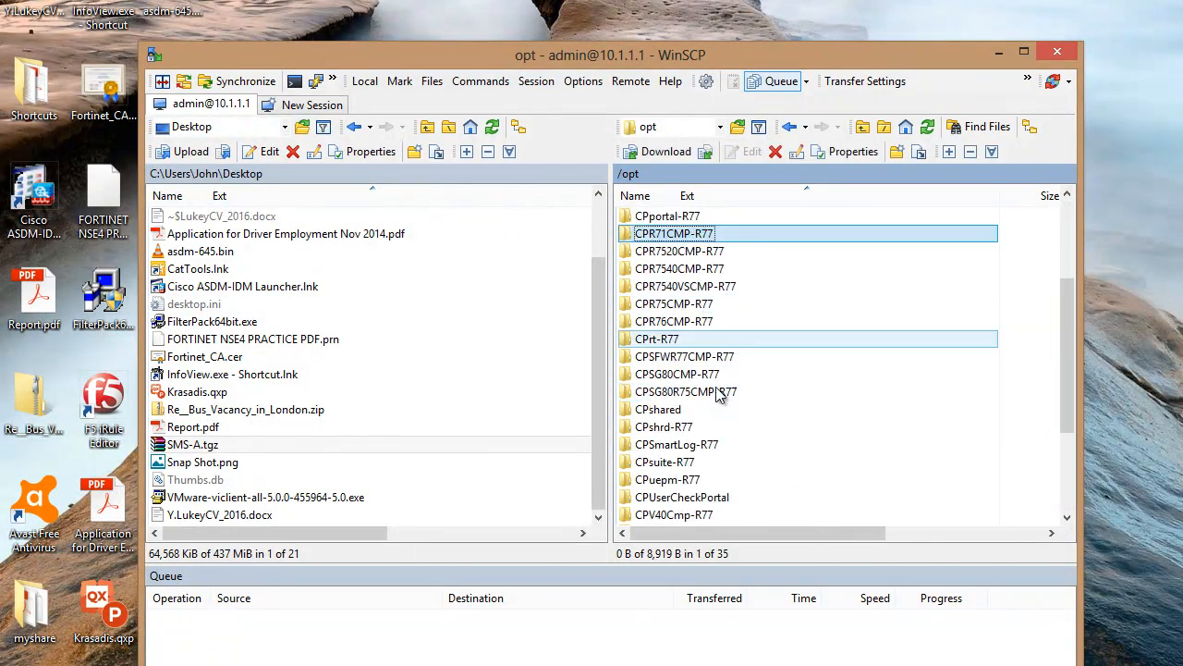
pyautogui.click(702, 464)
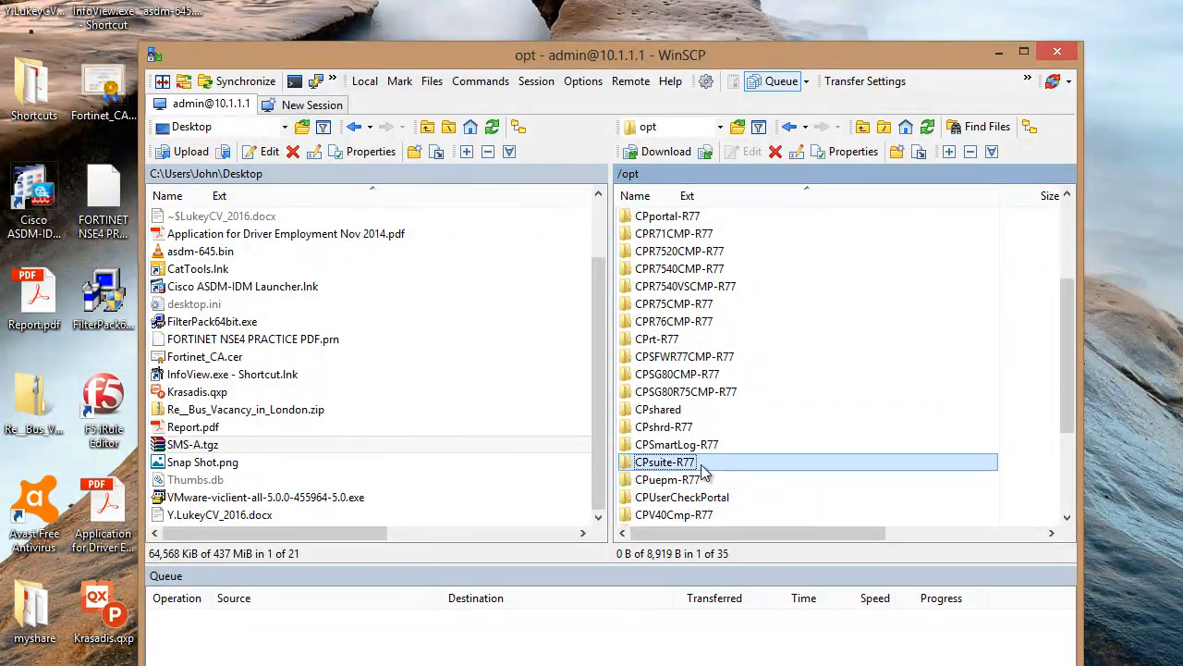
pyautogui.doubleClick(628, 464)
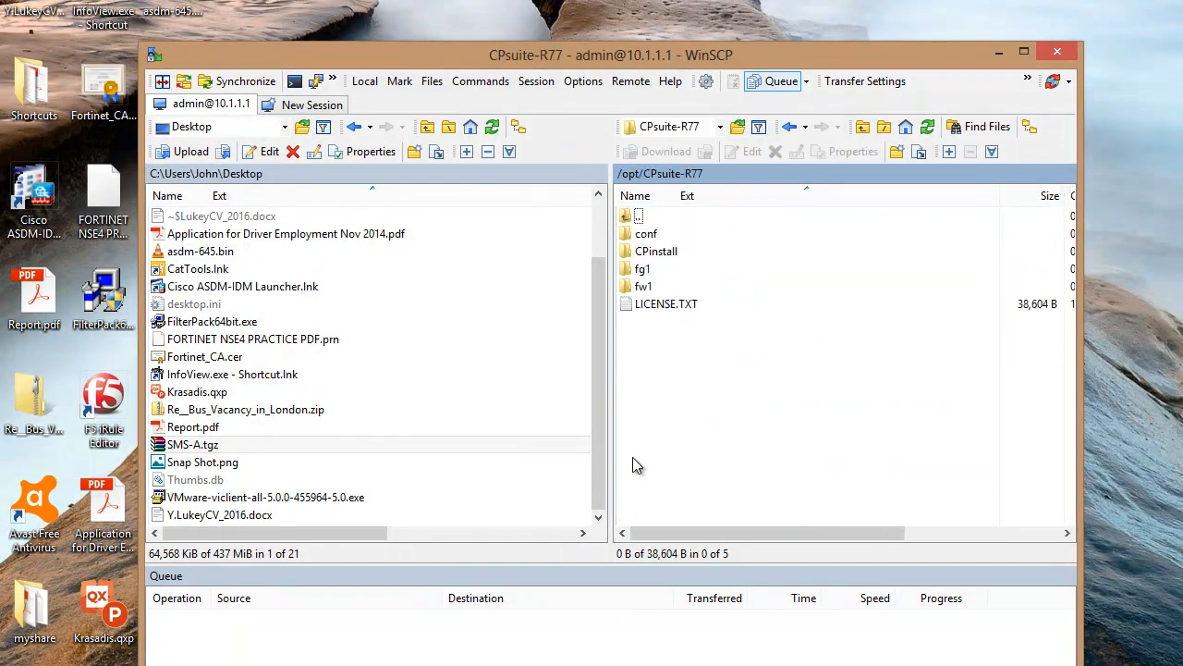
pyautogui.click(632, 289)
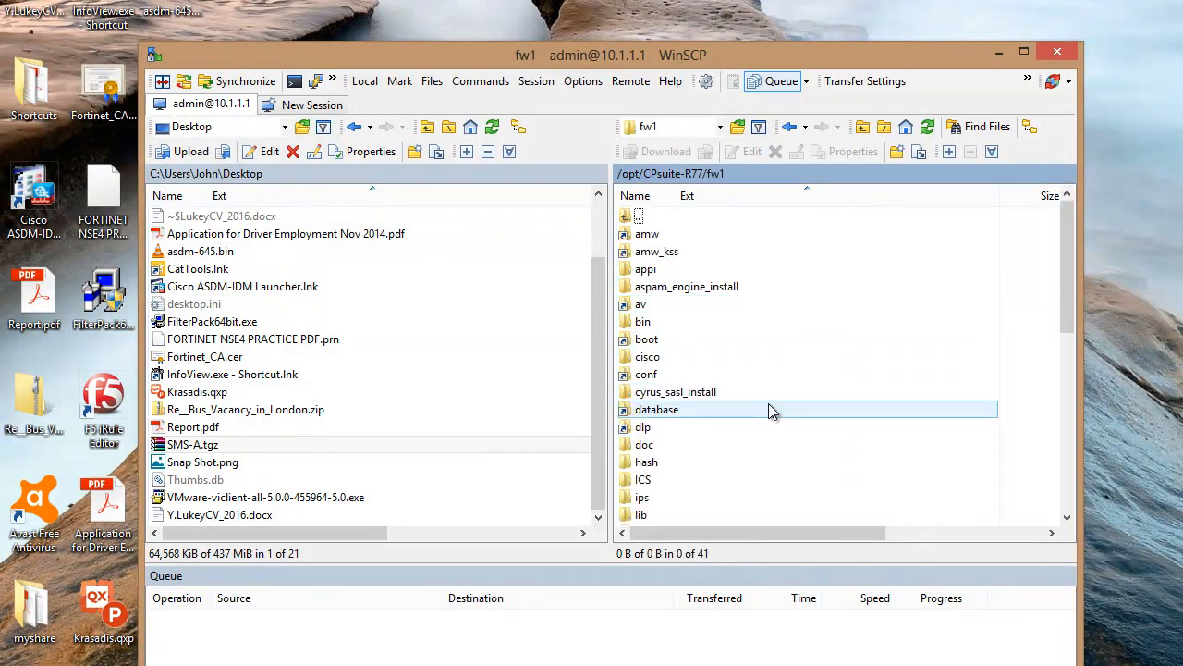
pyautogui.click(638, 322)
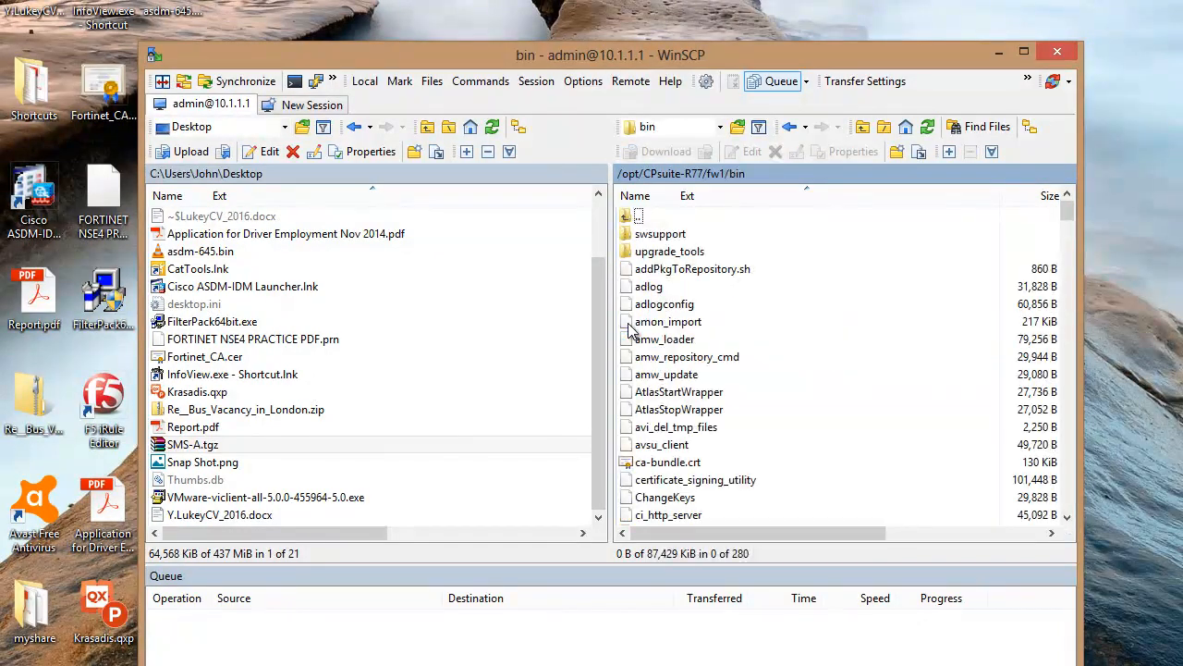
pyautogui.doubleClick(629, 258)
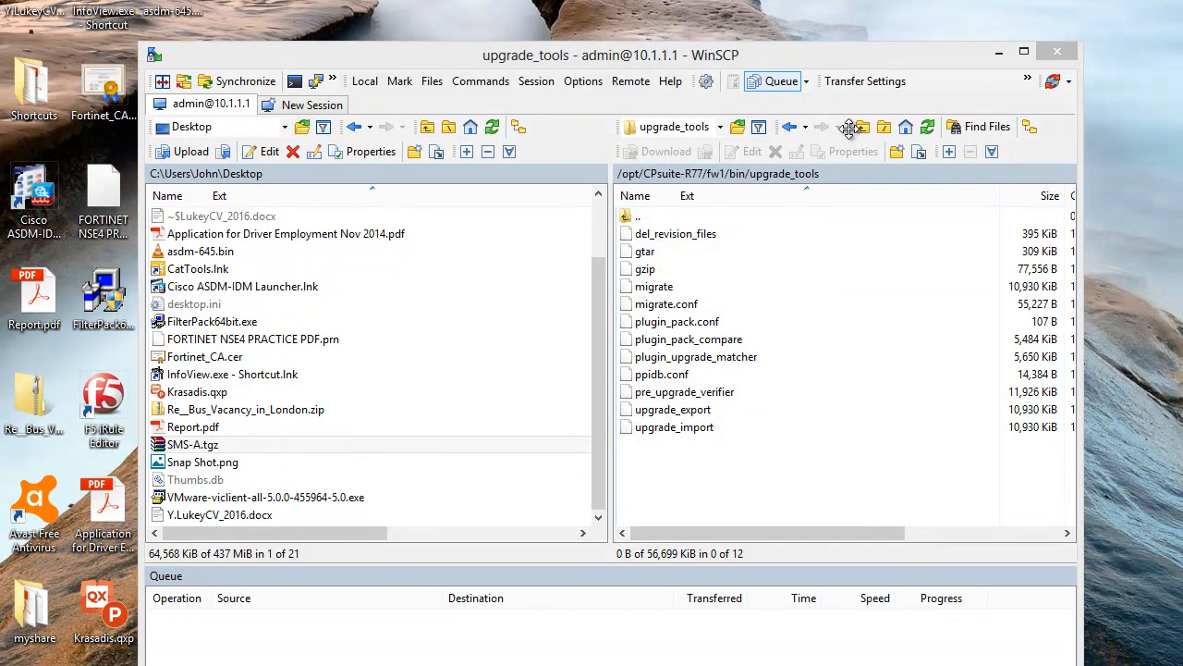
# Set transfer mode to Binary, upload SMS-A.tgz into upgrade_tools, and close WinSCP
pyautogui.click(1029, 84)
pyautogui.click(1028, 102)
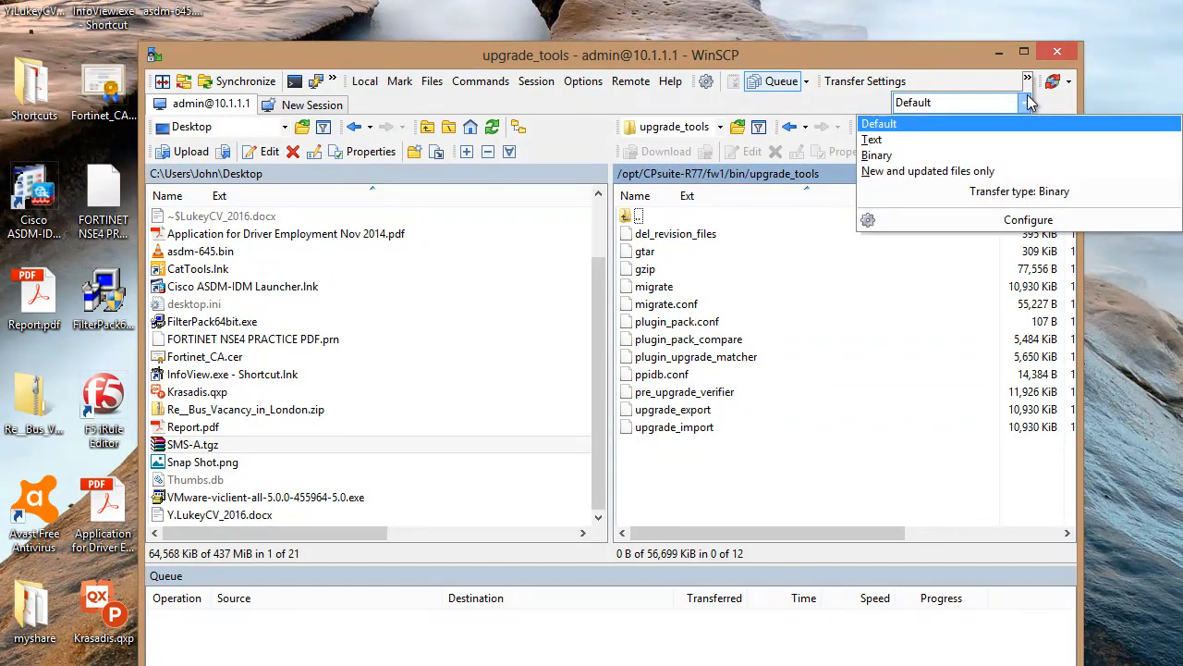
pyautogui.click(902, 157)
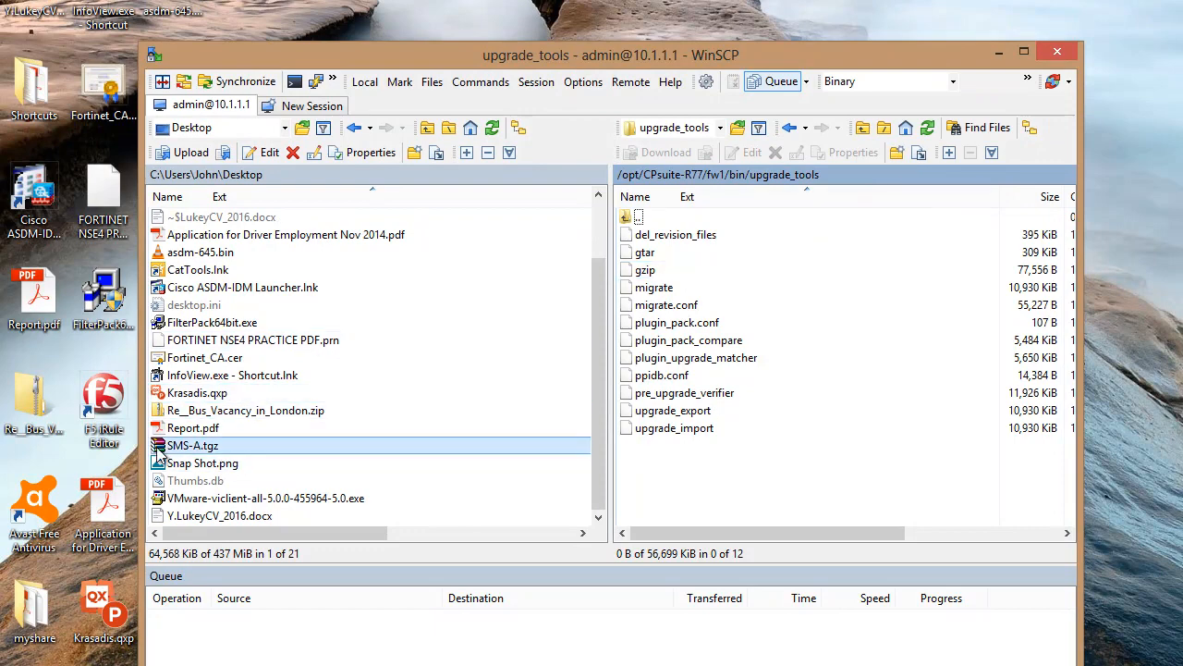
pyautogui.moveTo(165, 447); pyautogui.dragTo(701, 498)
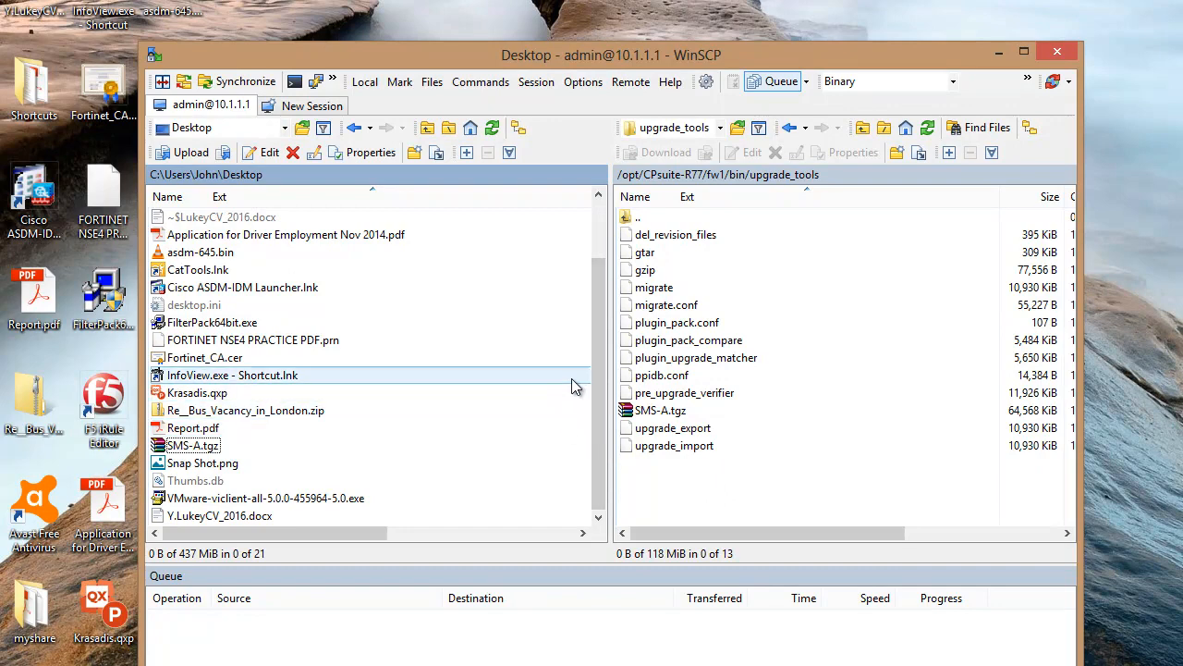
pyautogui.click(1057, 52)
# Confirm closing WinSCP and widen the VMware Workstation window on both sides
pyautogui.click(603, 413)
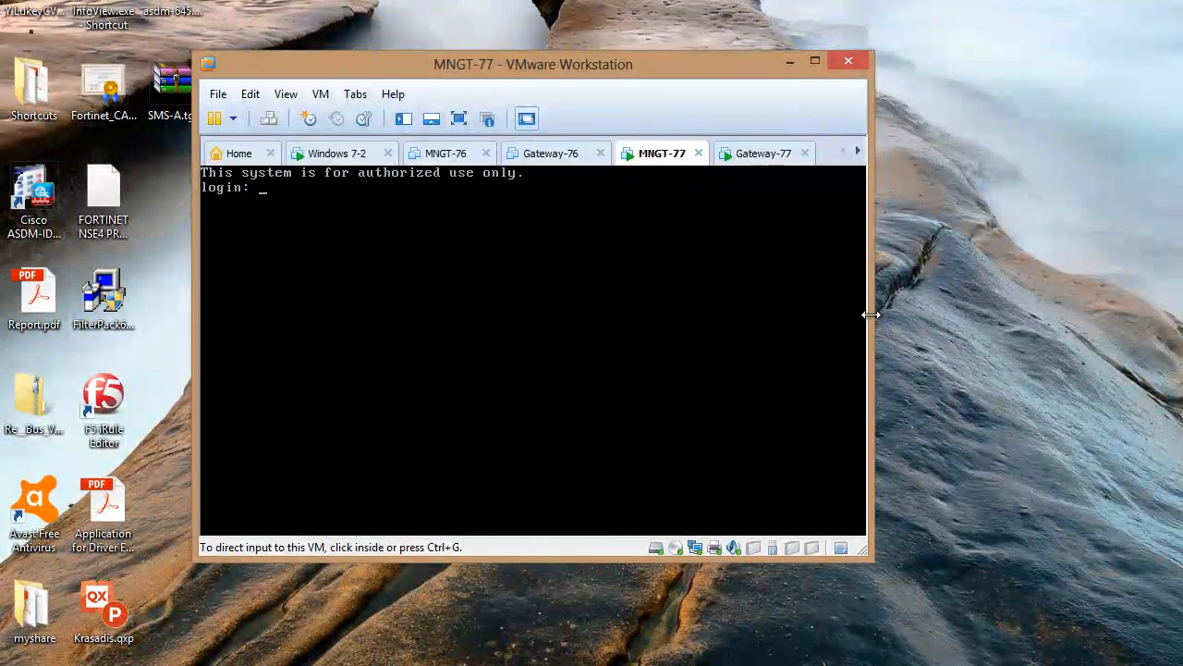
pyautogui.moveTo(874, 314); pyautogui.dragTo(1094, 315)
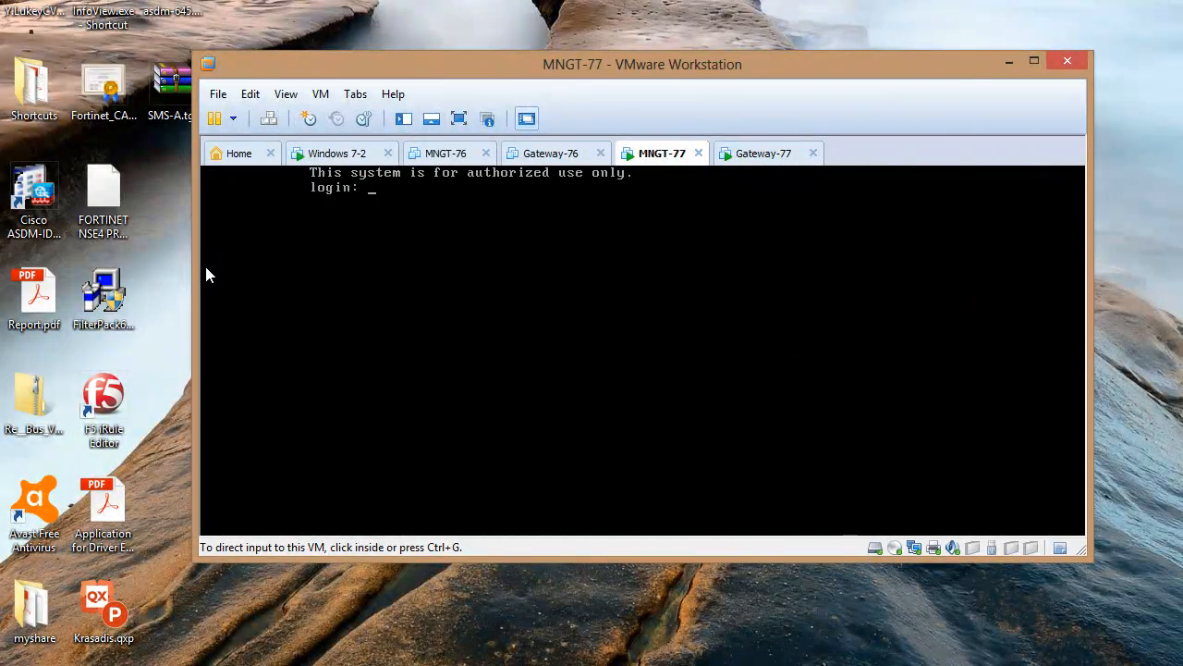
pyautogui.moveTo(197, 275); pyautogui.dragTo(42, 275)
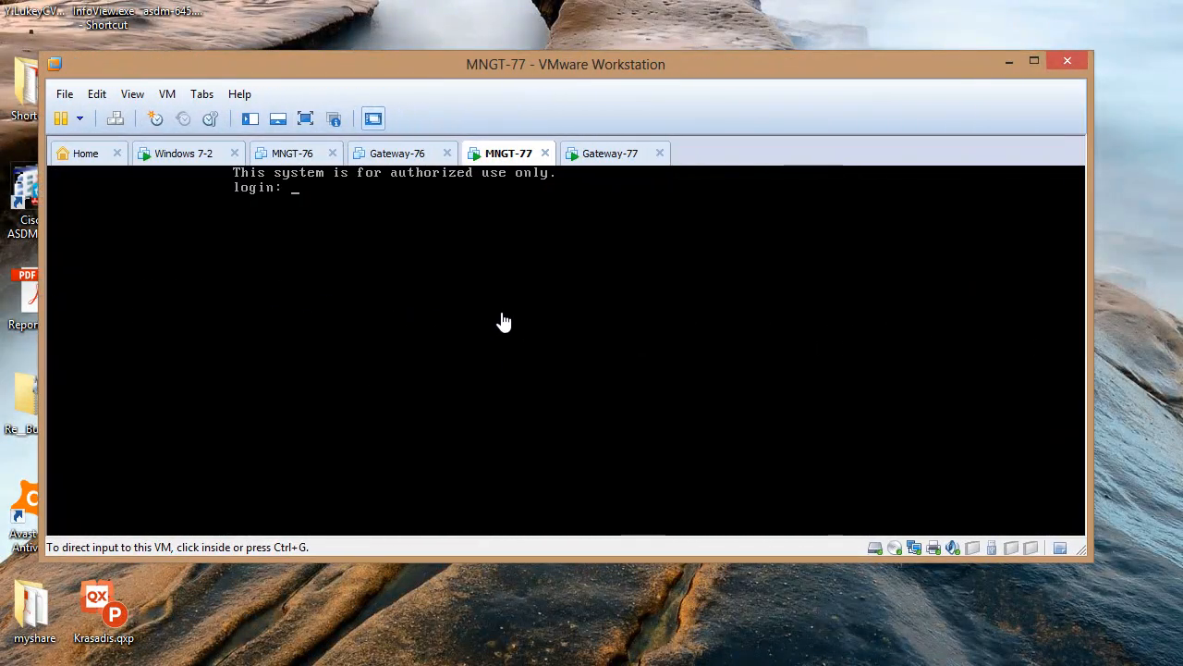
# Log in to the MNGT-77 console as admin with its password
pyautogui.click(504, 324)
pyautogui.write('ad')
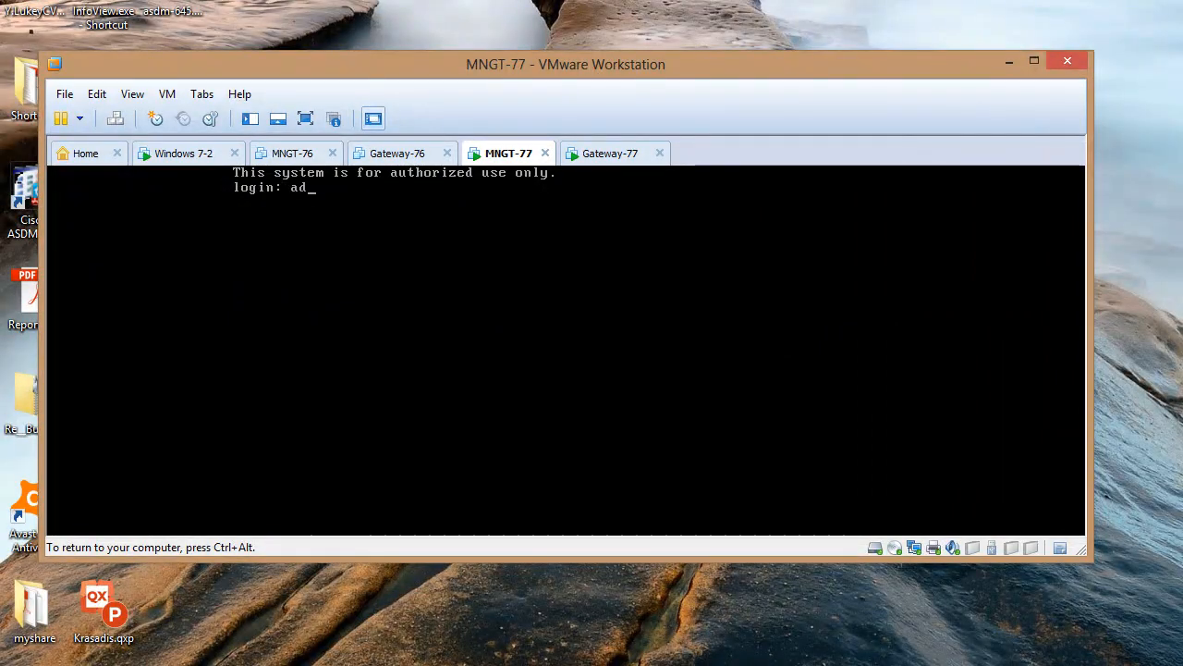
pyautogui.write('min')
pyautogui.press('Return')
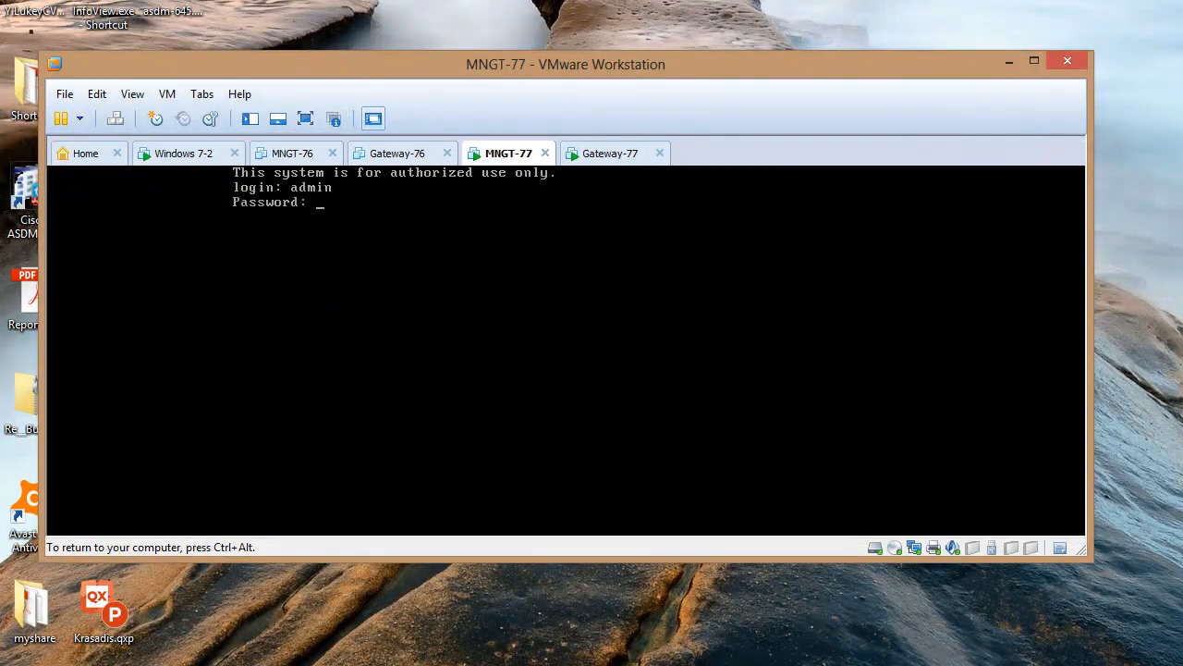
pyautogui.press('Return')
pyautogui.press('Return')
pyautogui.press('Return')
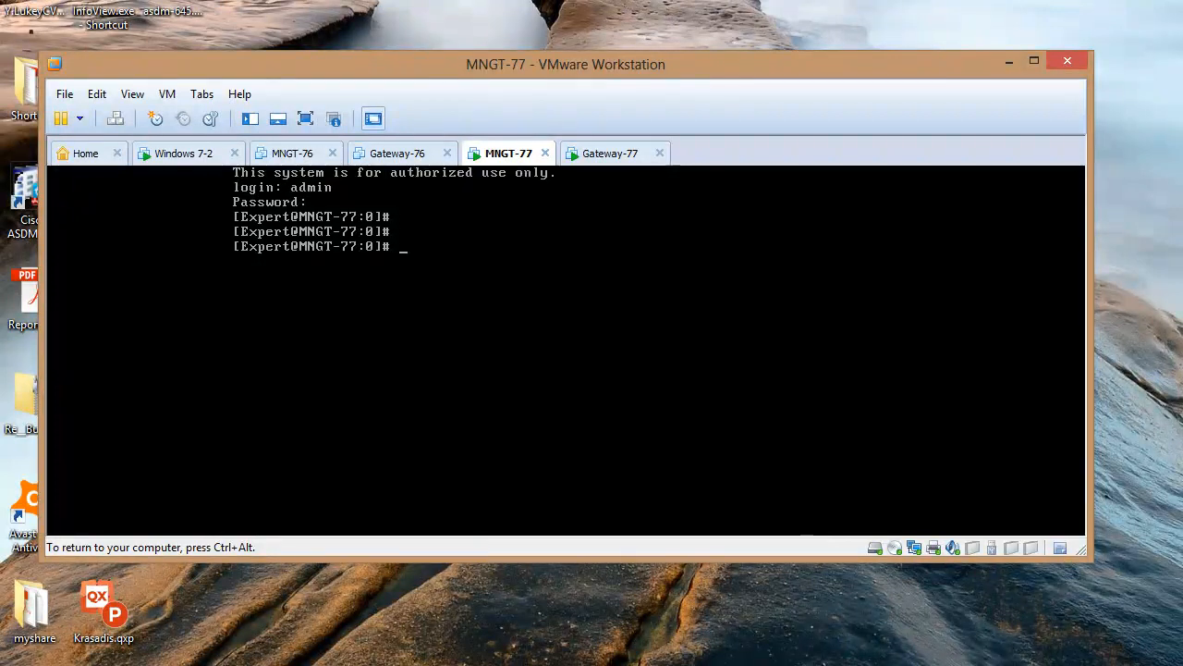
pyautogui.press('Return')
pyautogui.press('Return')
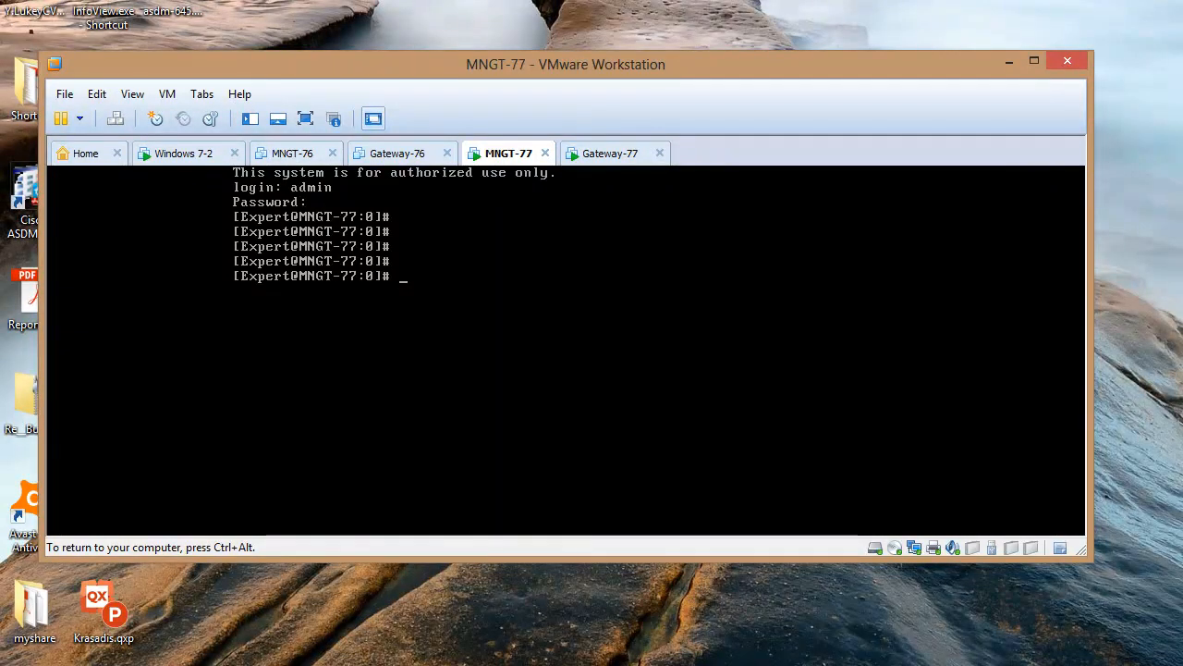
# Change to $FWDIR/bin/upgrade_tools and list it, showing SMS-A.tgz, migrate and upgrade_export
pyautogui.write('cd')
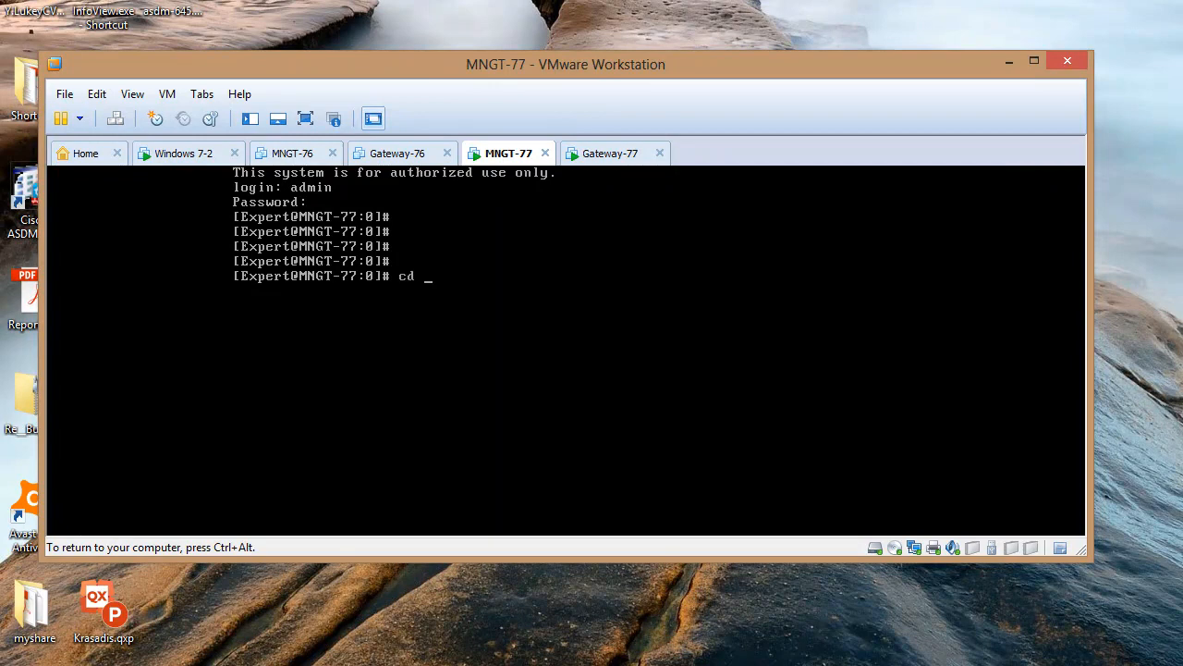
pyautogui.write(' $F')
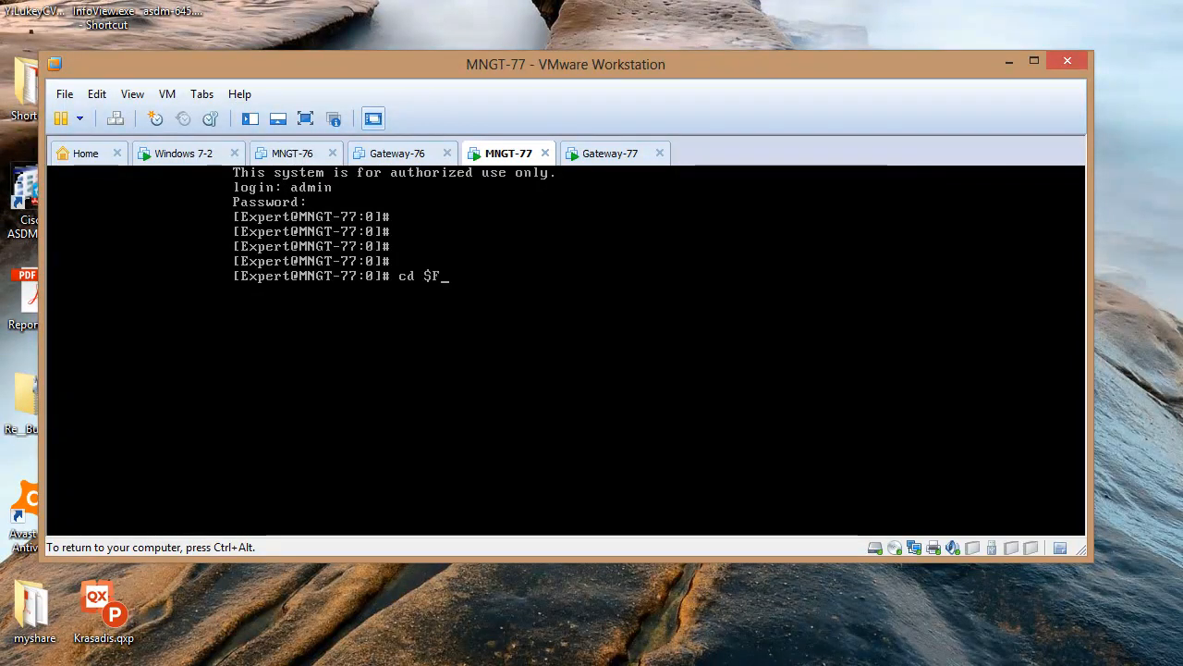
pyautogui.write('WDIR')
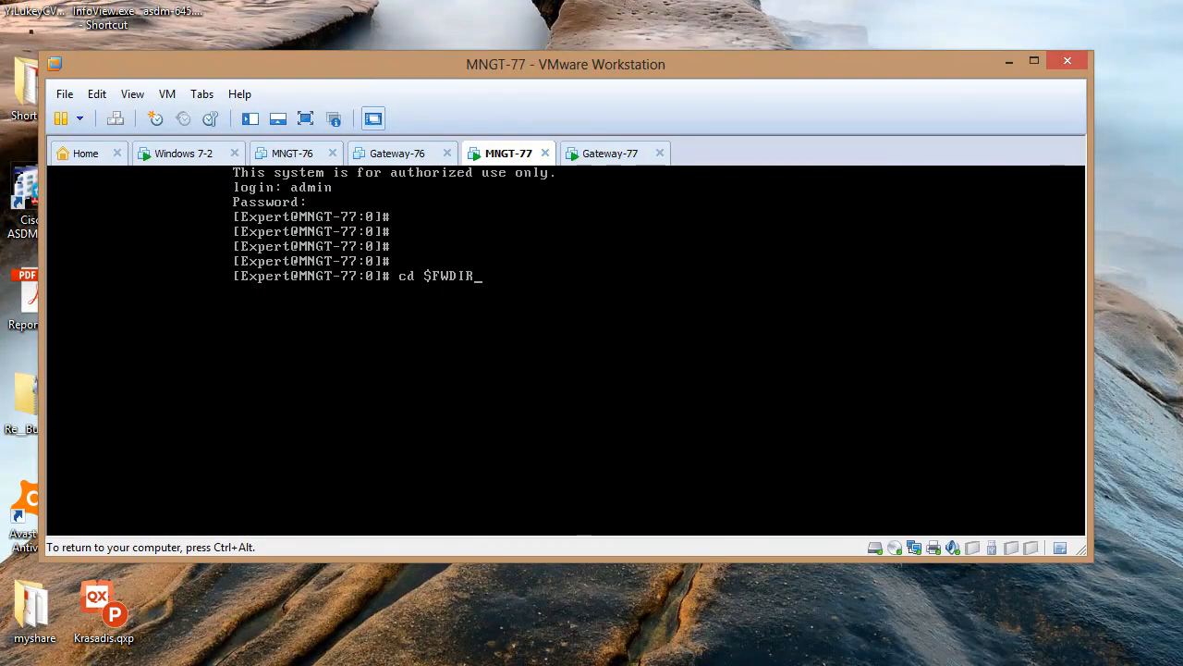
pyautogui.write('/bin/up')
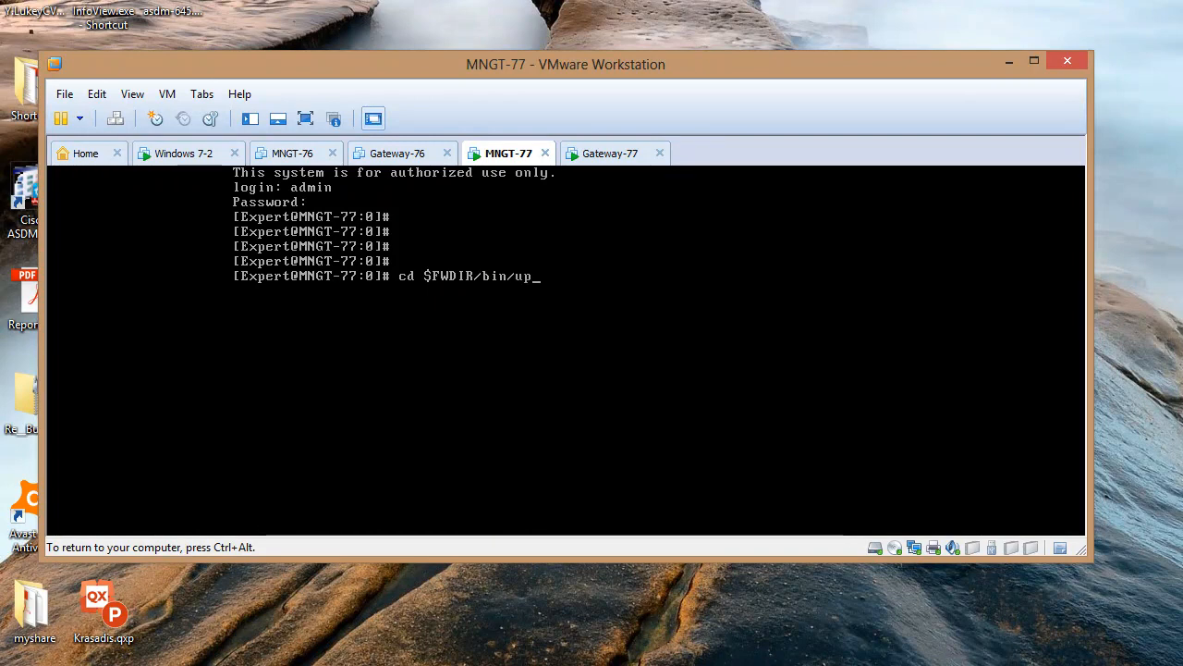
pyautogui.write('grade')
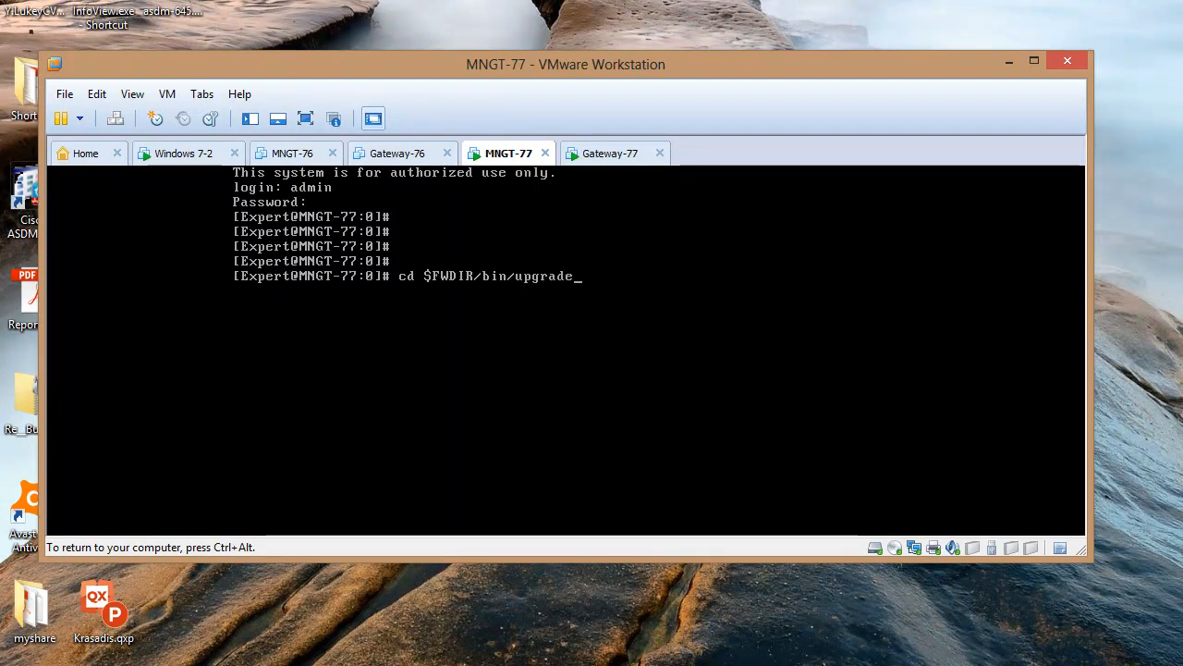
pyautogui.write('_t')
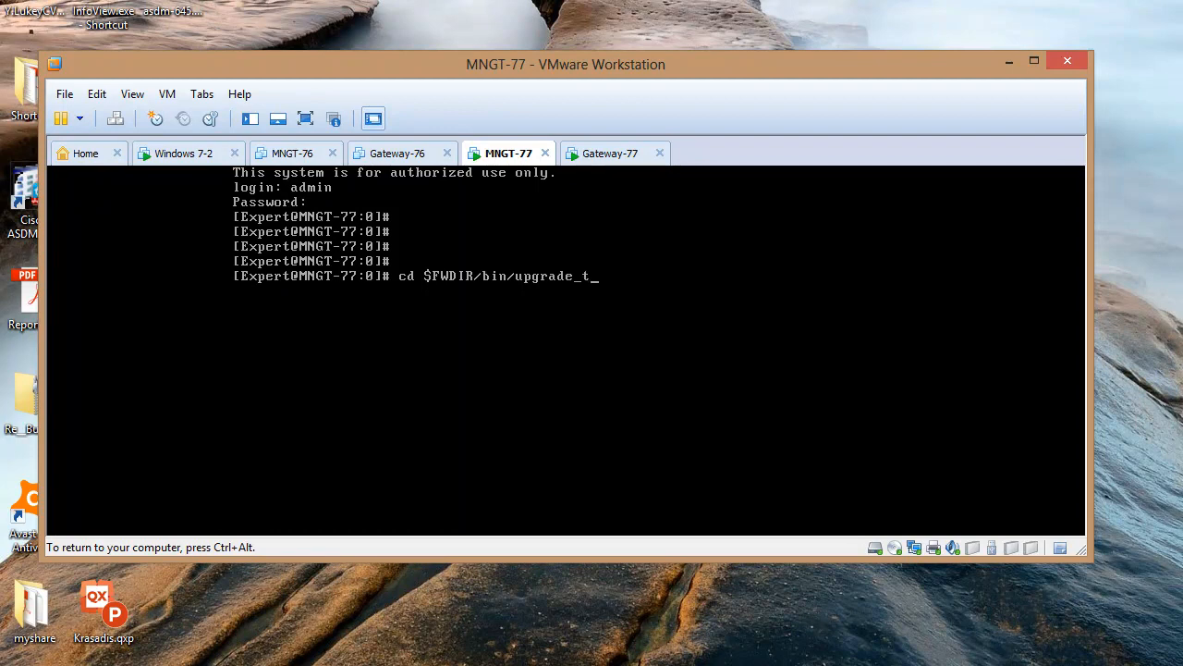
pyautogui.write('ools')
pyautogui.press('Return')
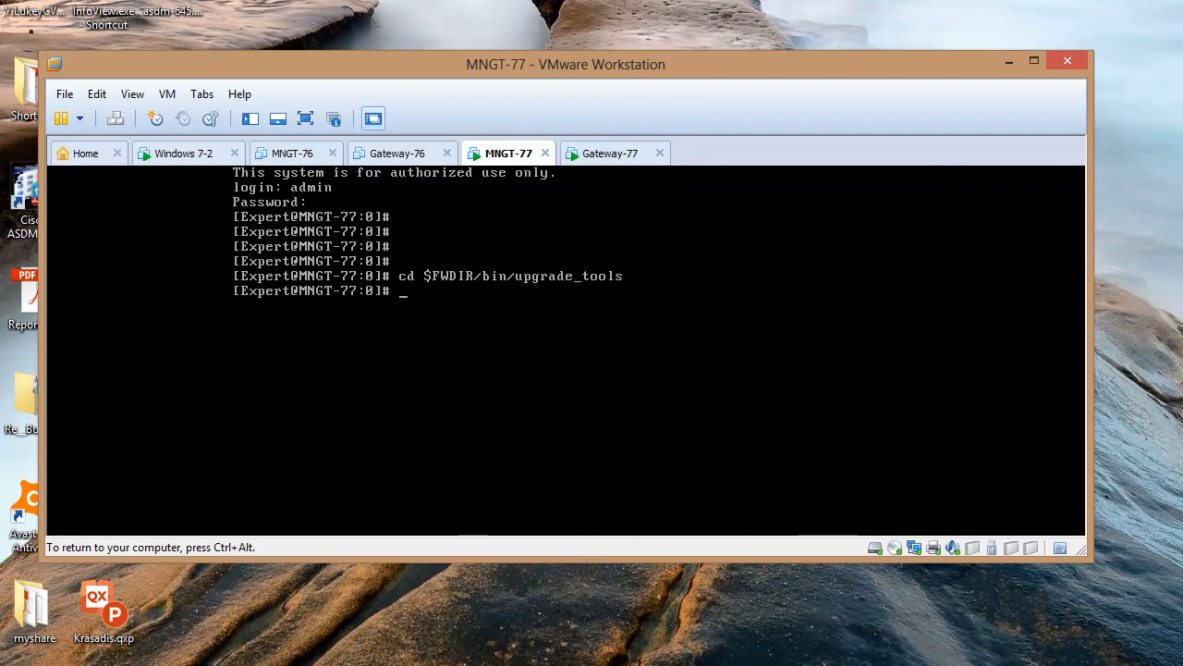
pyautogui.write('ls')
pyautogui.press('Return')
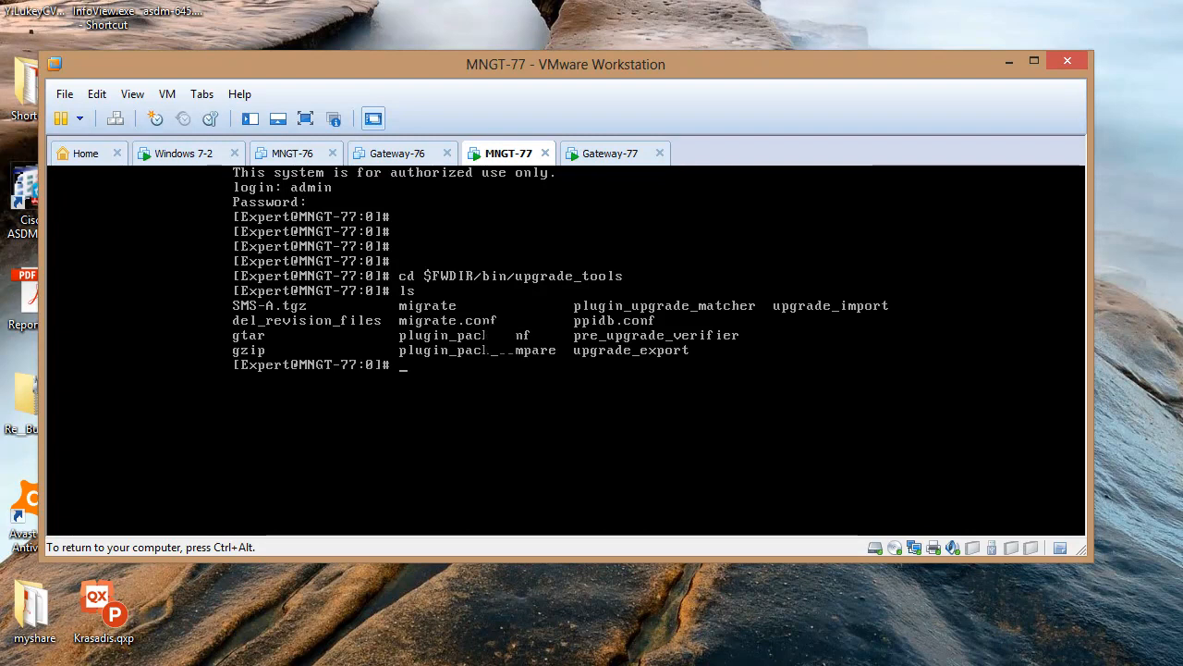
pyautogui.hotkey('ctrl', 'alt')
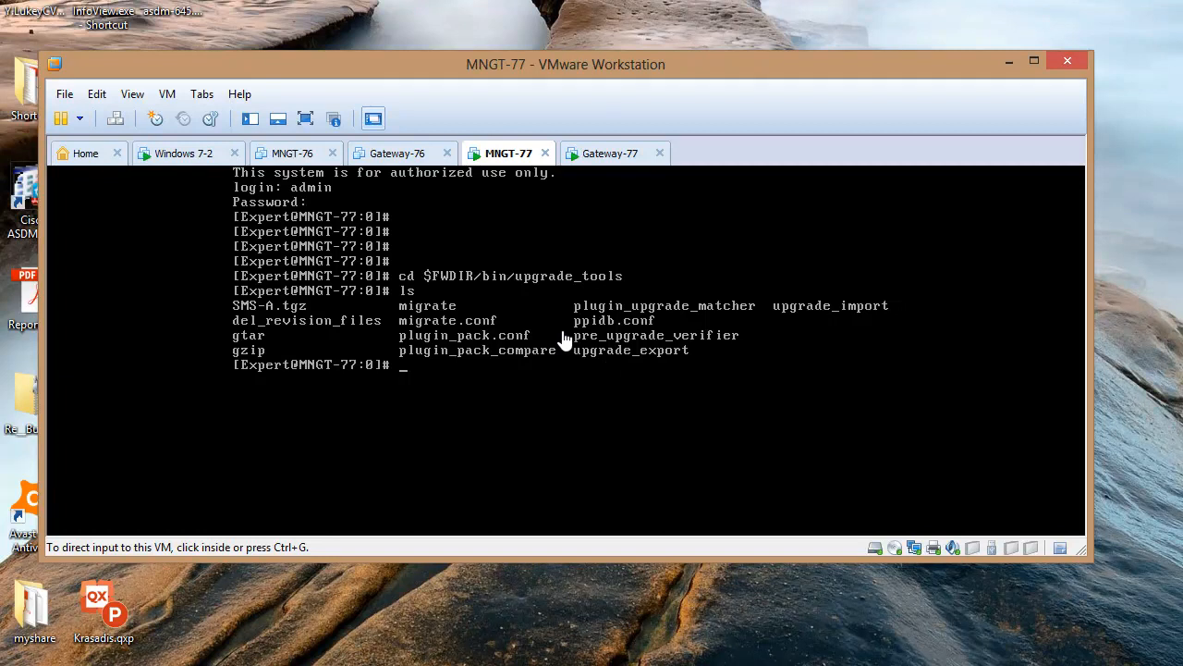
pyautogui.click(497, 375)
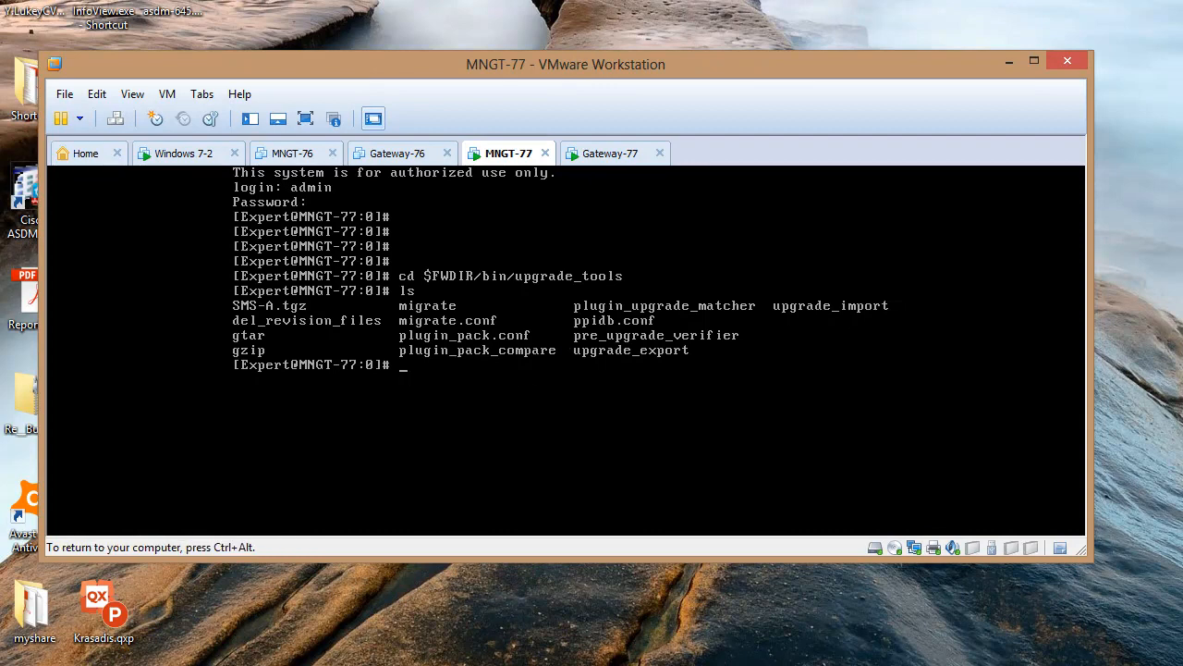
pyautogui.press('Return')
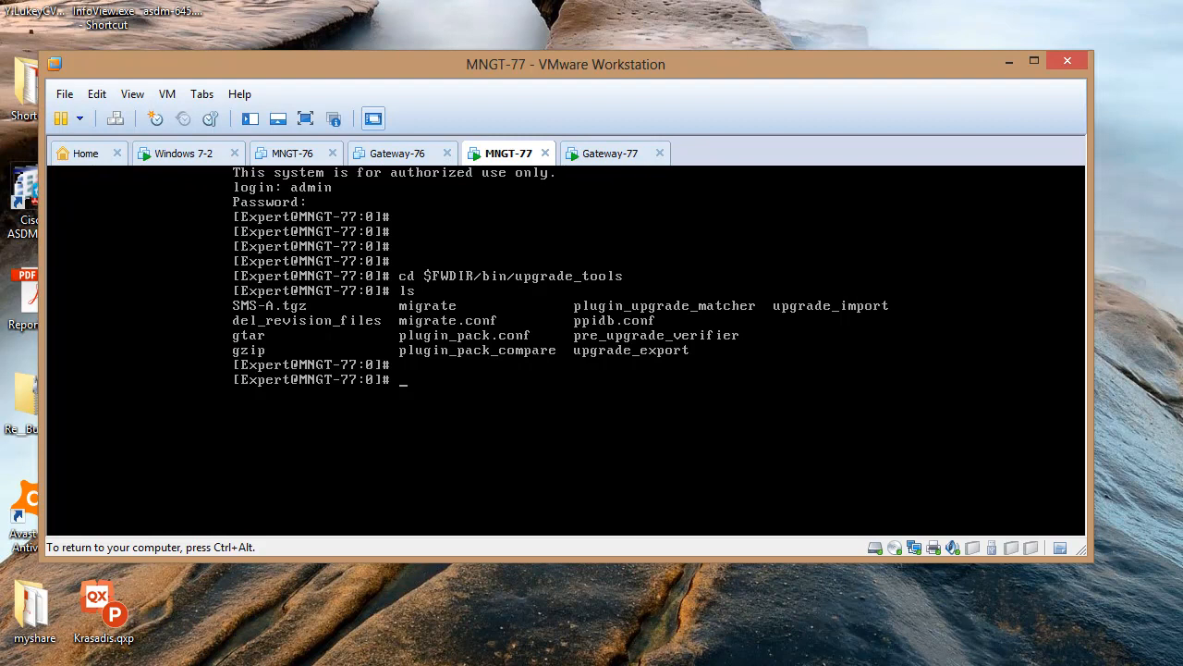
# Run the migrate import of SMS-A.tgz from the upgrade_tools folder on MNGT-77
pyautogui.write('./m')
pyautogui.write('igra')
pyautogui.write('te')
pyautogui.write(' i')
pyautogui.write('mpor')
pyautogui.write('t')
pyautogui.write(' S')
pyautogui.write('M')
pyautogui.press('Tab')
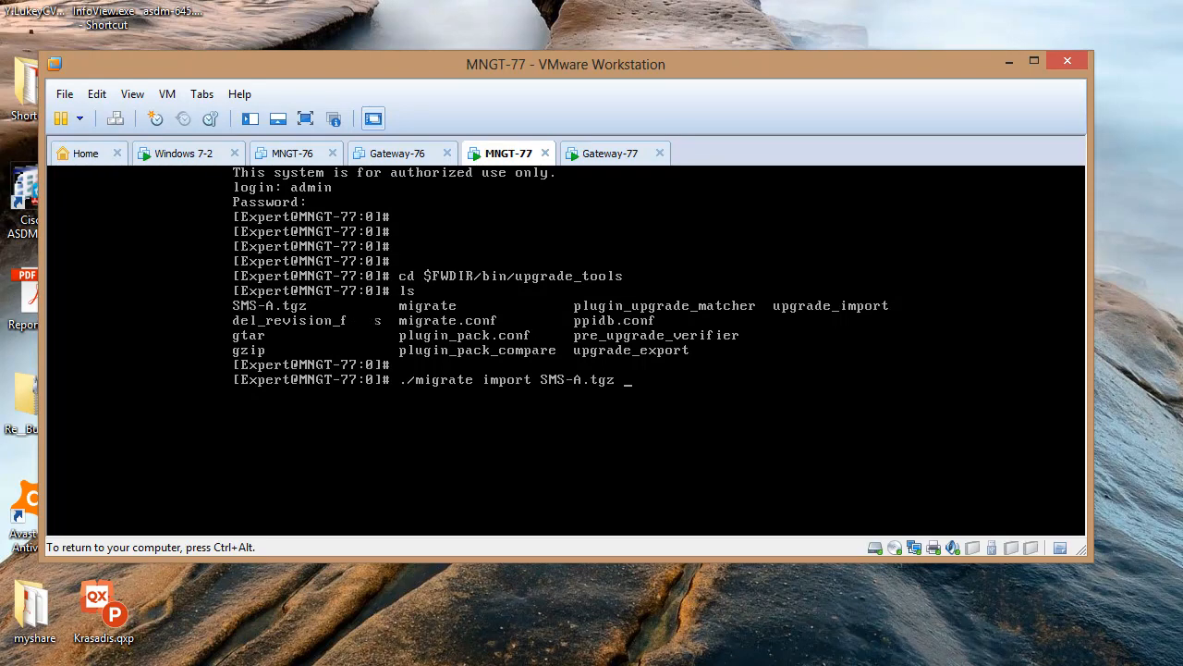
pyautogui.hotkey('ctrl', 'alt')
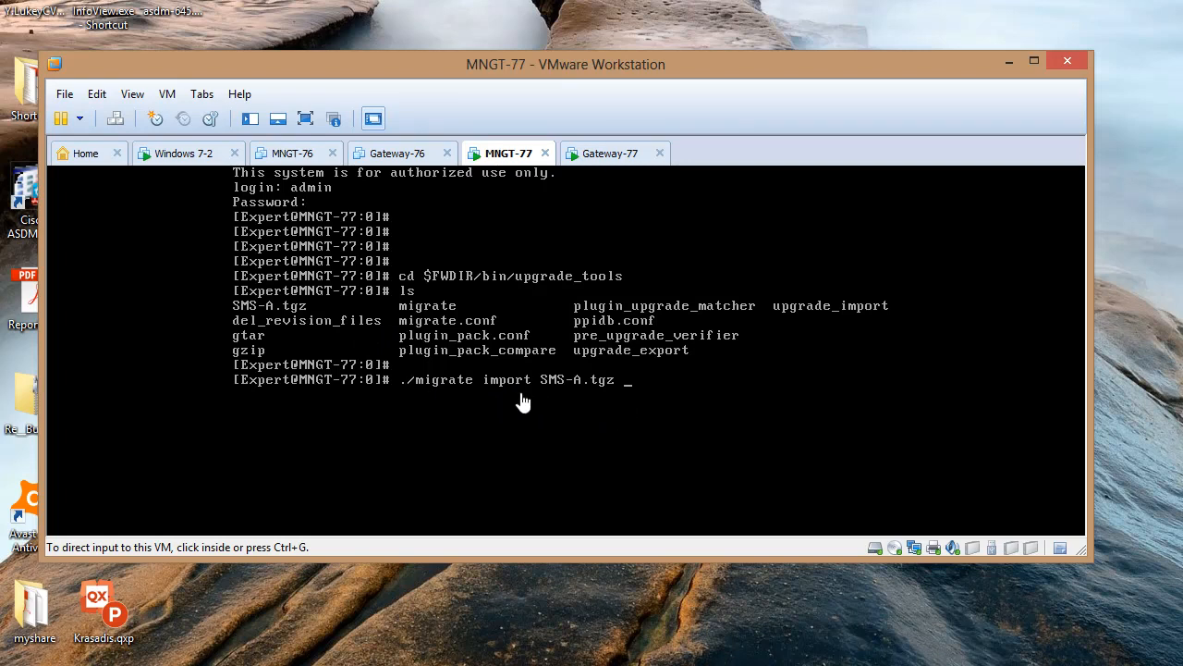
pyautogui.click(625, 380)
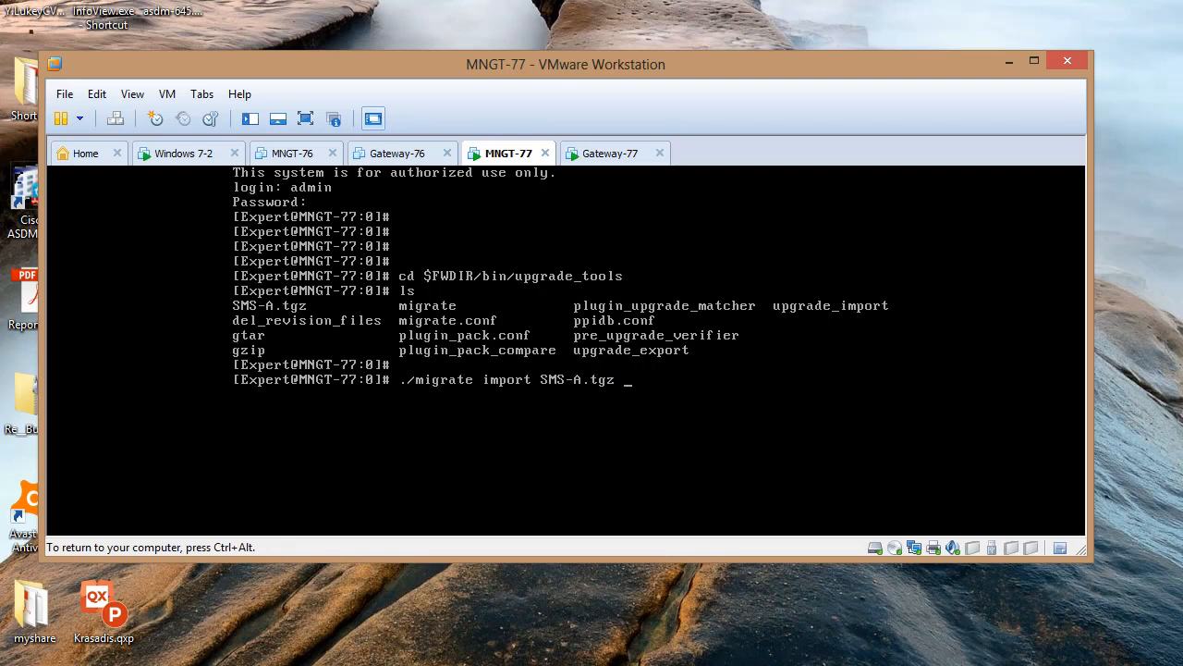
pyautogui.press('Return')
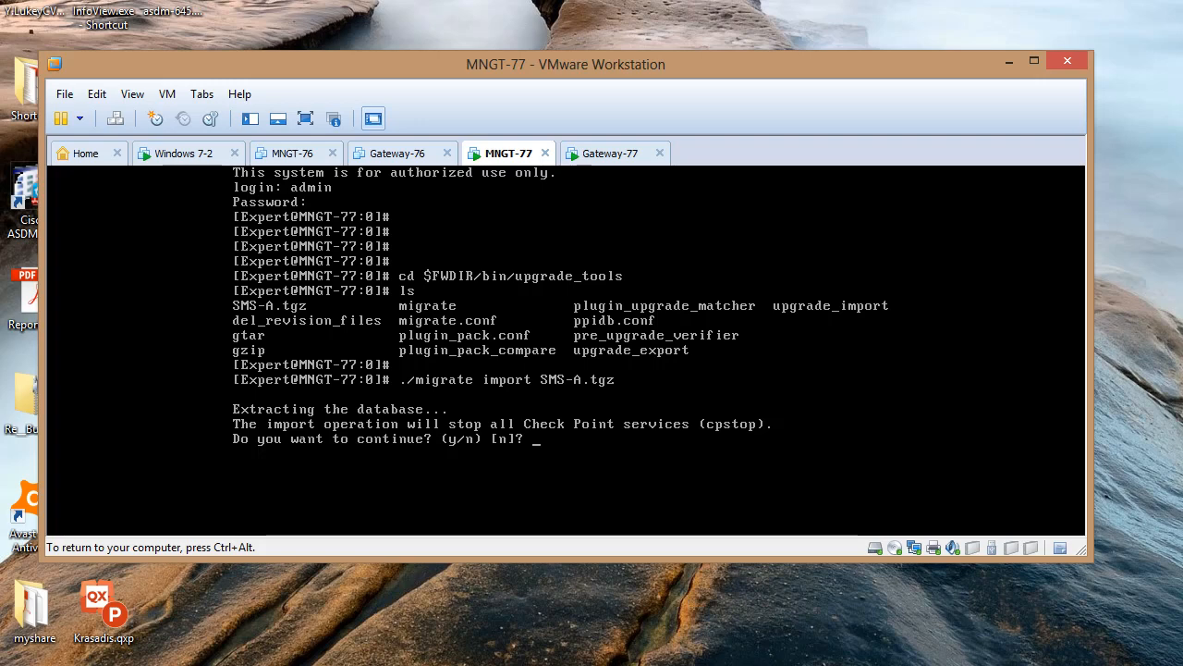
# Answer y to stop services for the import, then y to restart Check Point services
pyautogui.write('y')
pyautogui.press('Return')
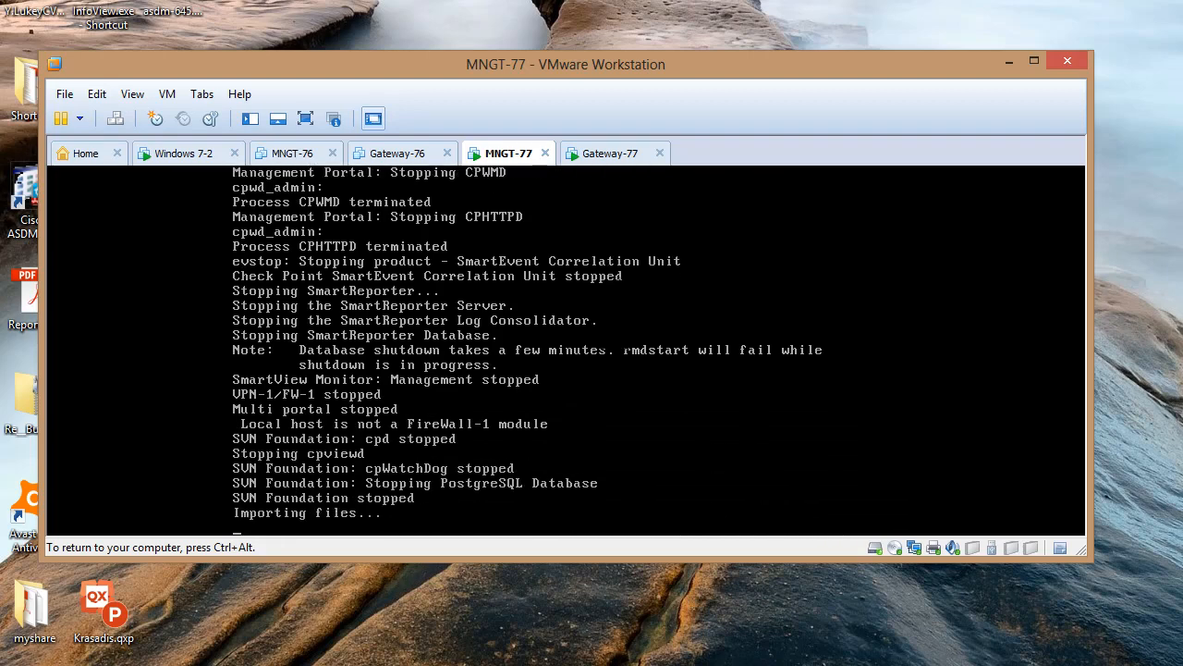
pyautogui.hotkey('ctrl', 'alt')
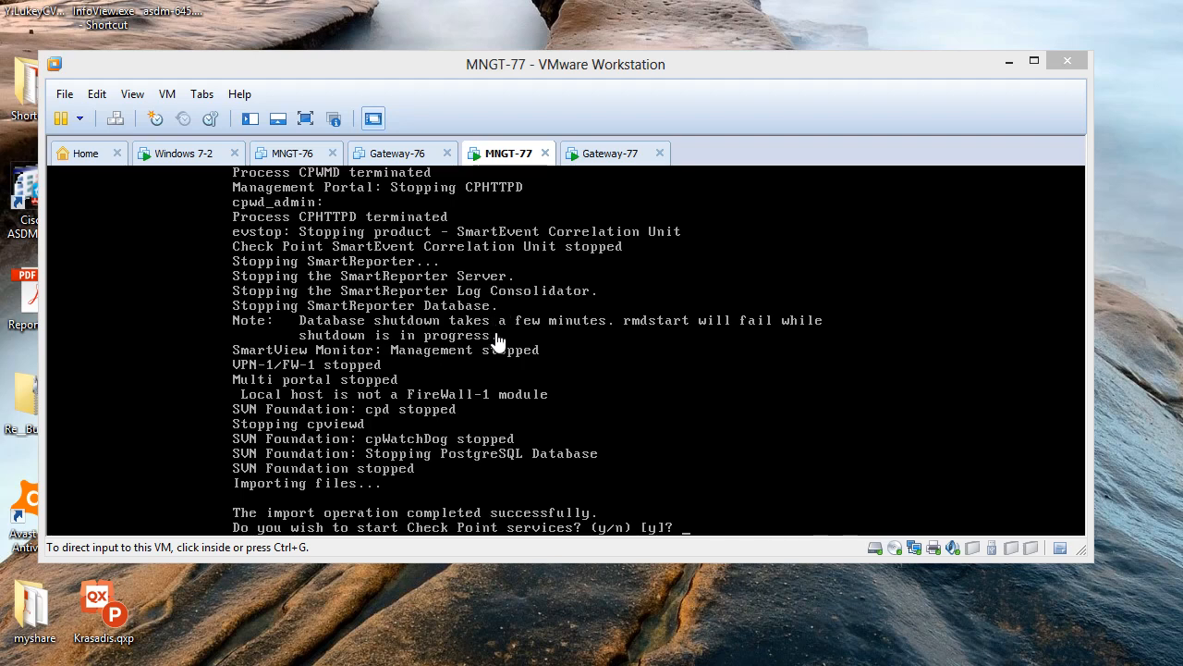
pyautogui.click(511, 366)
pyautogui.write('y')
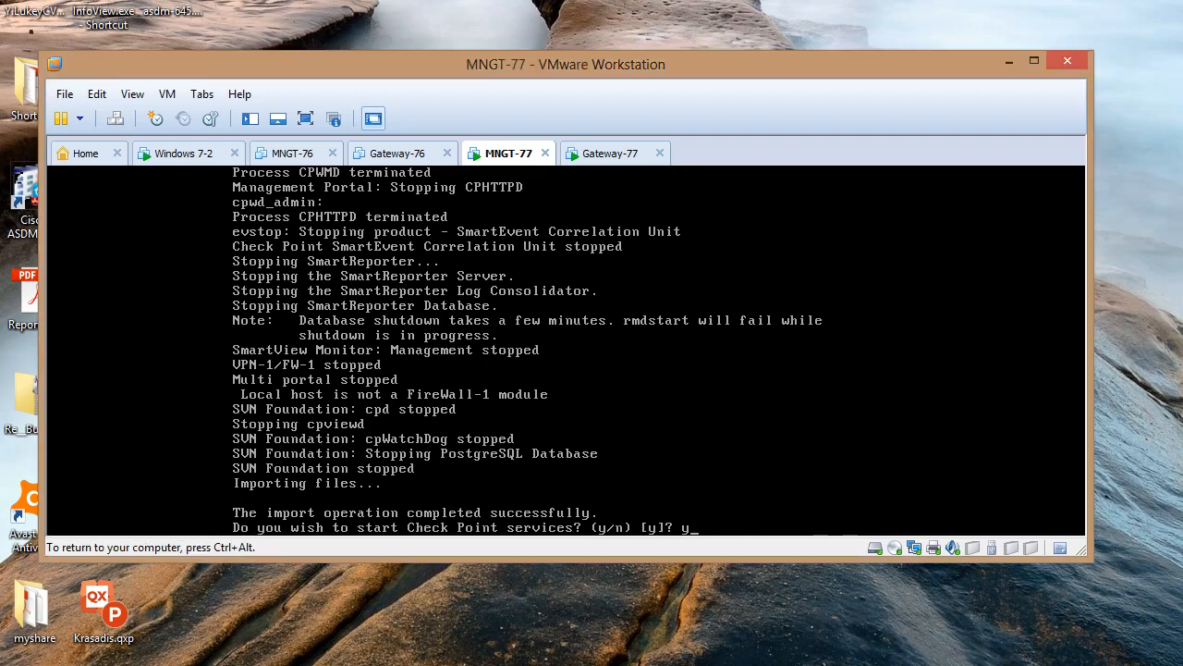
pyautogui.press('Return')
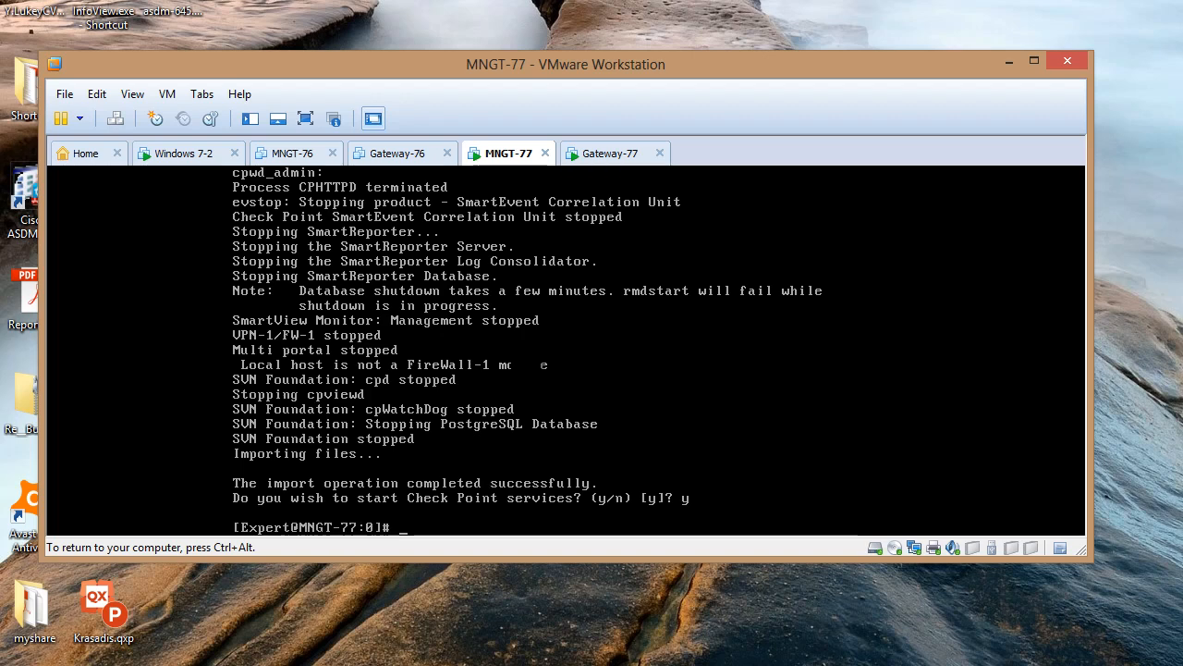
pyautogui.press('Return')
pyautogui.press('Return')
pyautogui.press('Return')
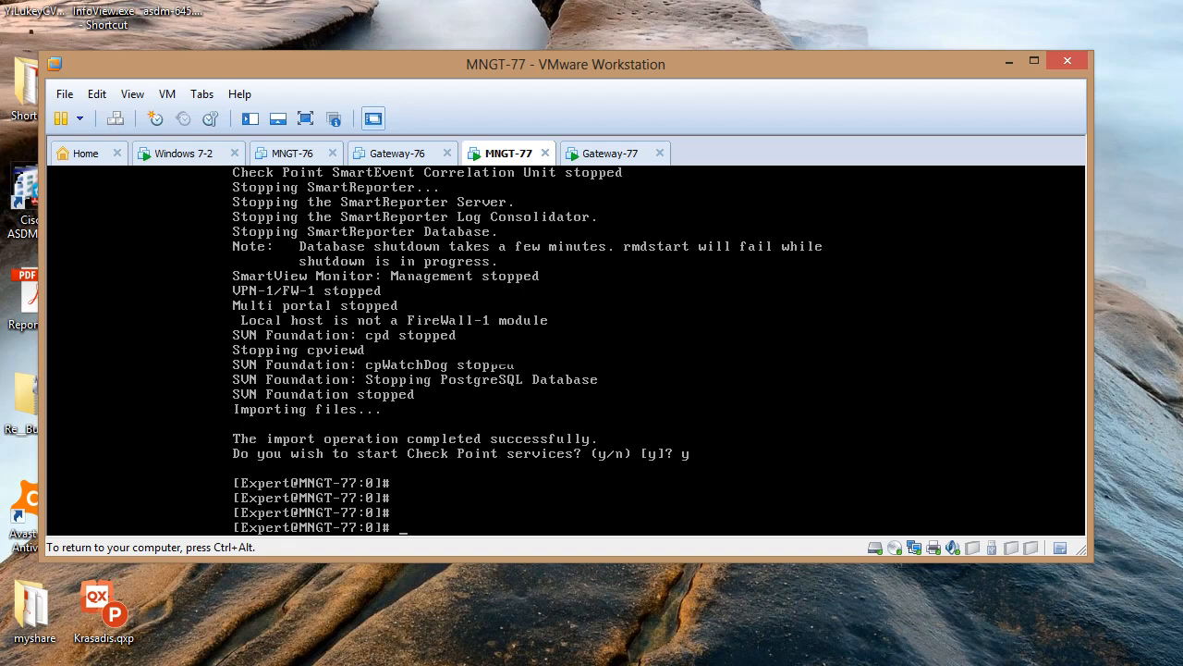
pyautogui.hotkey('ctrl', 'alt')
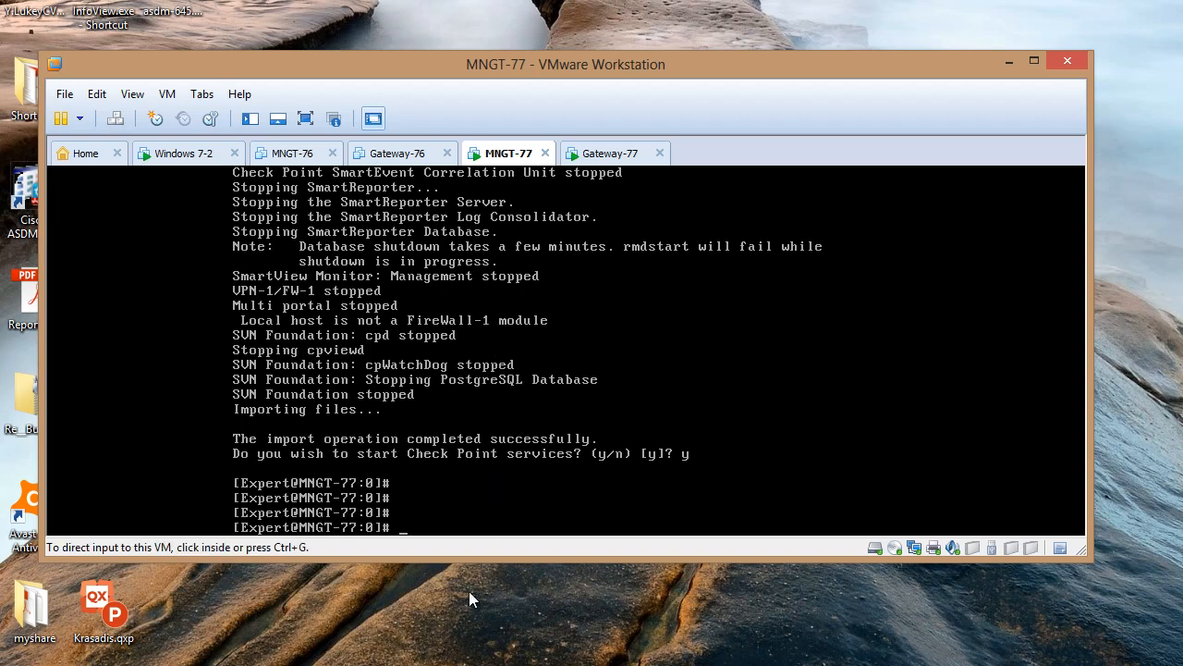
# Log in to SmartDashboard at 10.1.1.1 with the admin password and accept the server's changed fingerprint
pyautogui.click(407, 663)
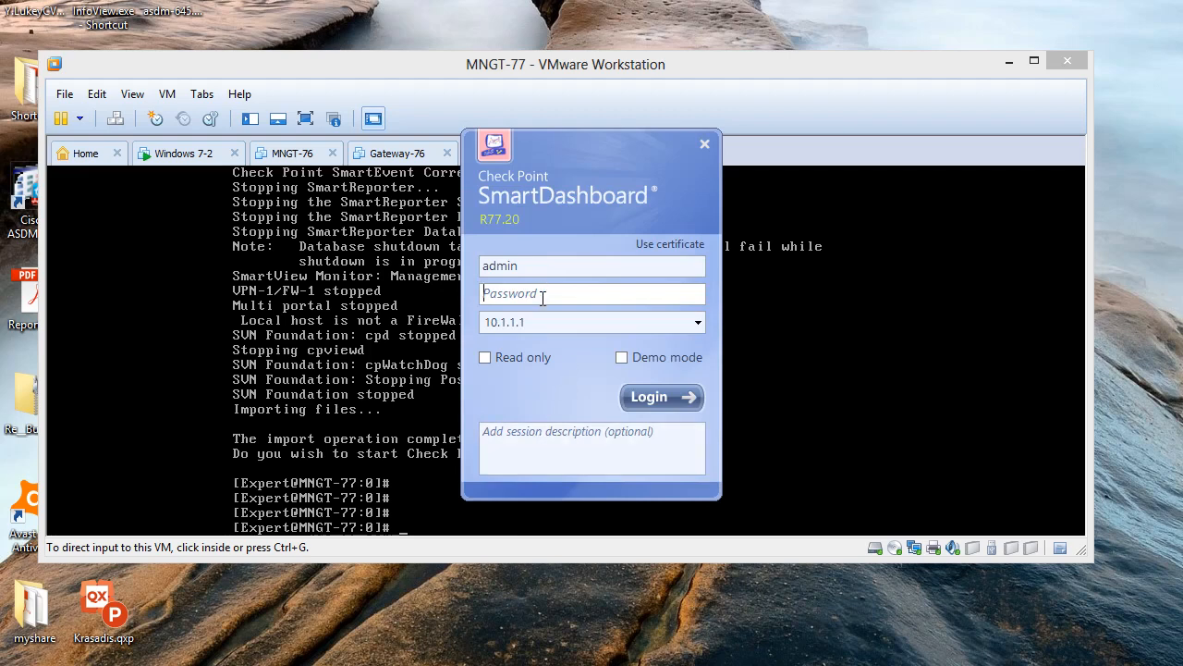
pyautogui.write('****')
pyautogui.press('BackSpace')
pyautogui.press('BackSpace')
pyautogui.press('BackSpace')
pyautogui.press('BackSpace')
pyautogui.write('****')
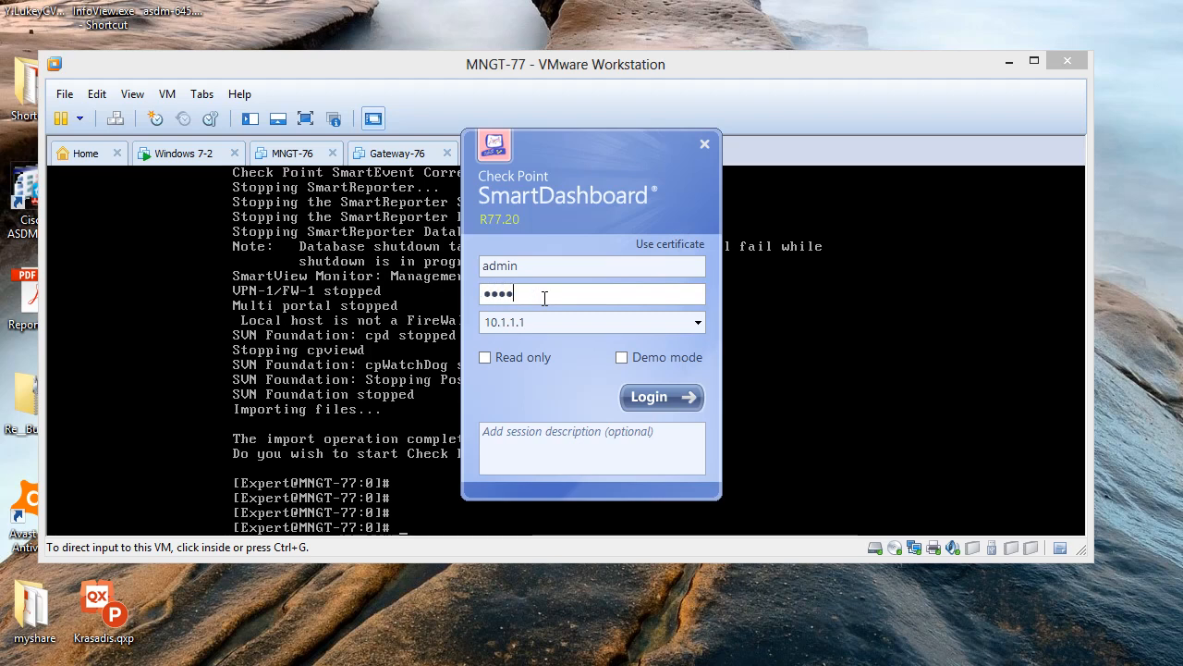
pyautogui.press('BackSpace')
pyautogui.press('BackSpace')
pyautogui.press('BackSpace')
pyautogui.press('BackSpace')
pyautogui.write('********')
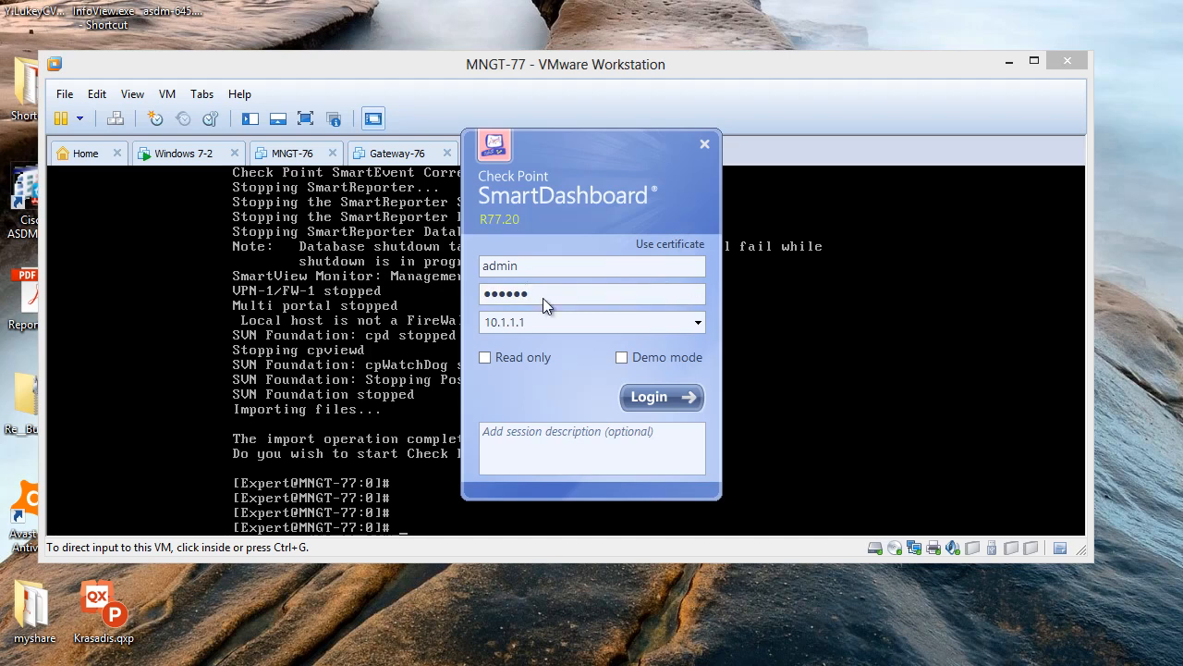
pyautogui.press('Return')
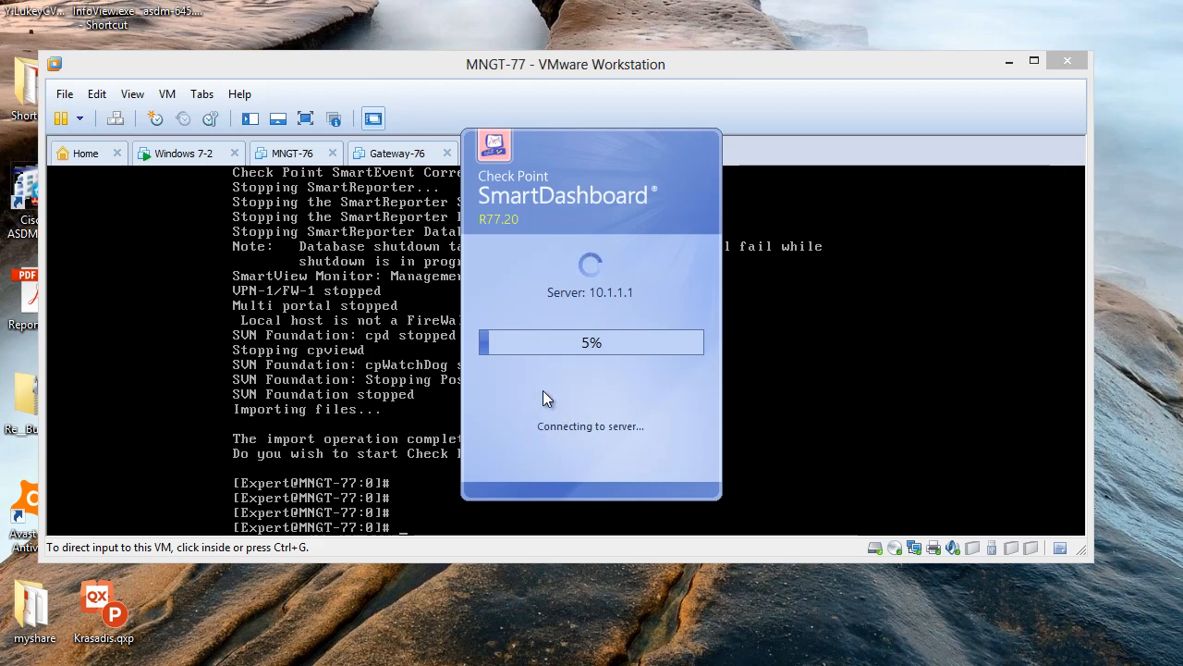
pyautogui.click(551, 389)
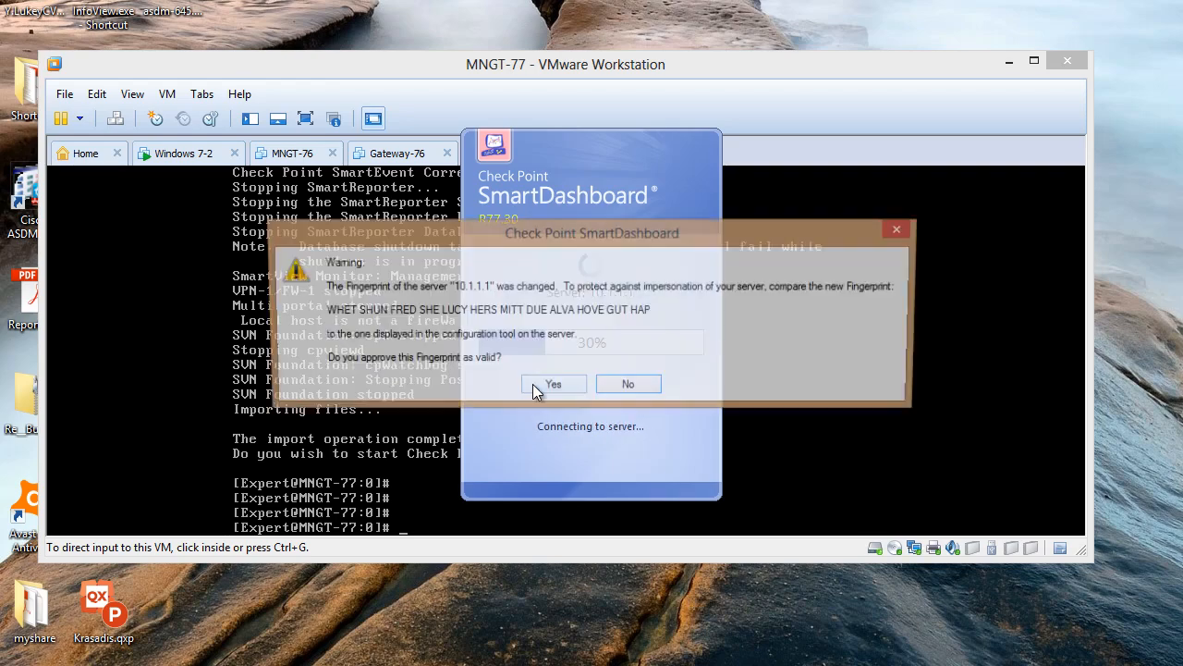
pyautogui.click(560, 390)
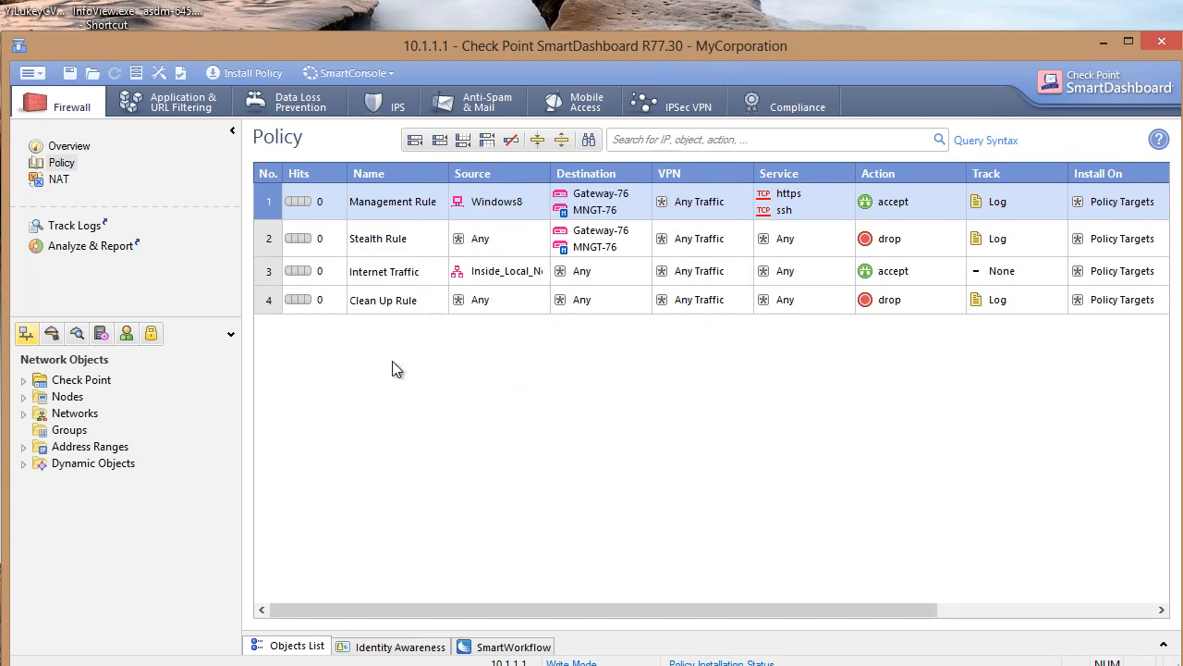
# Review Gateway-76's properties under Check Point objects for Trust established, close them, then save the policy
pyautogui.click(20, 381)
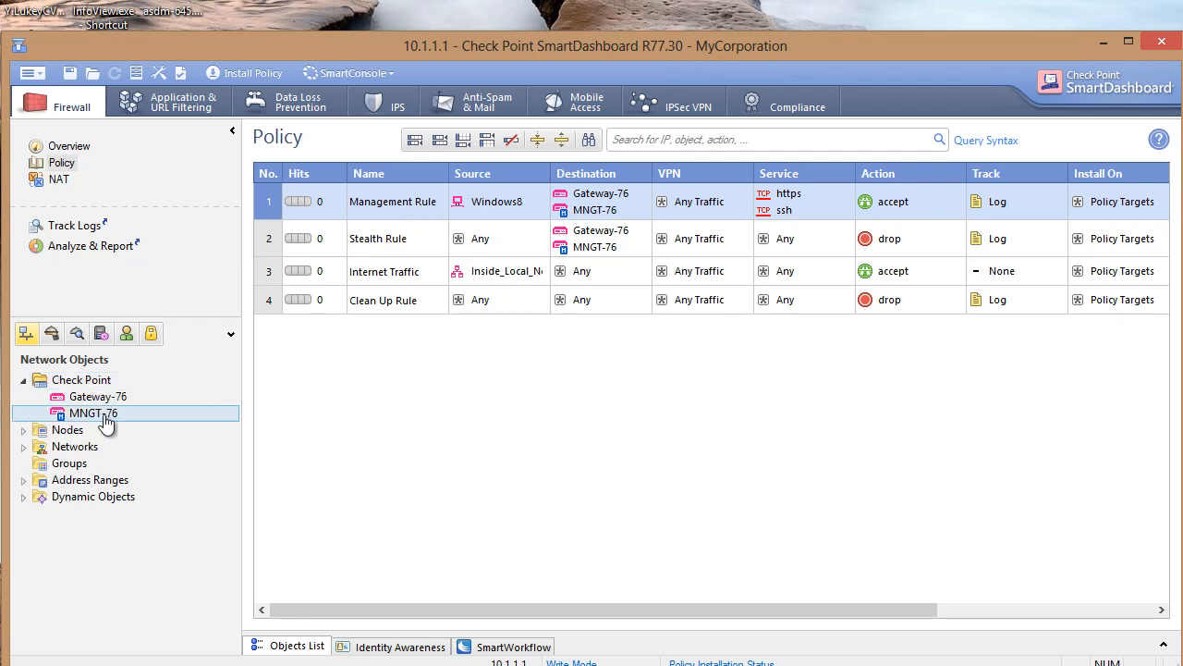
pyautogui.click(24, 431)
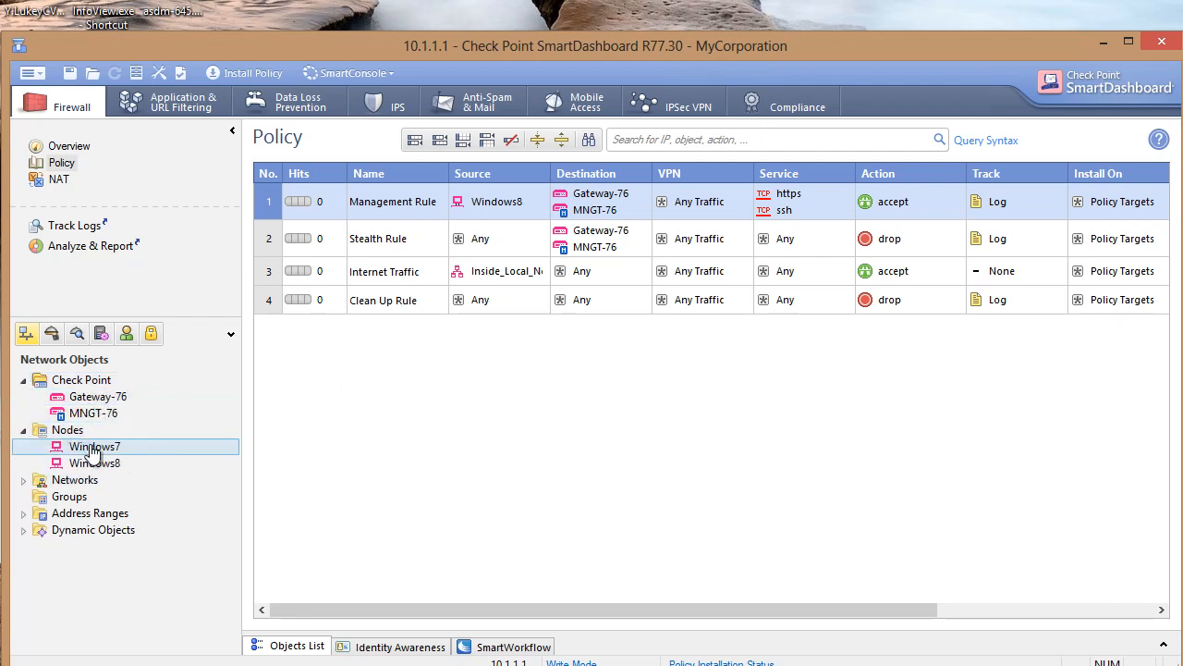
pyautogui.click(24, 480)
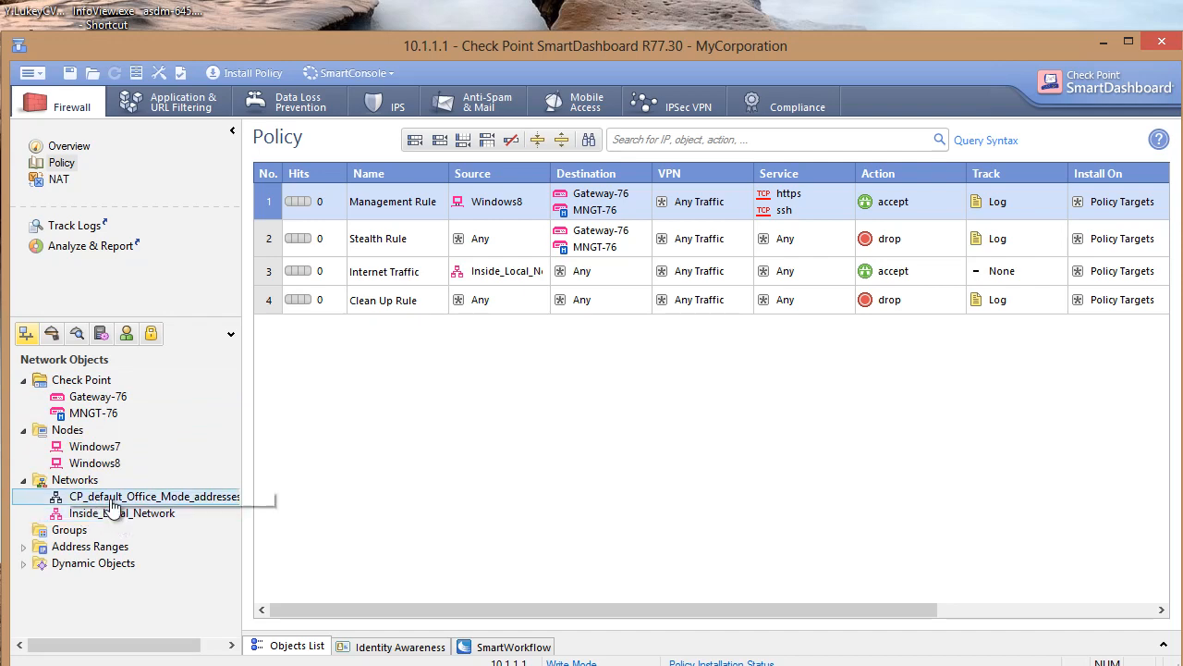
pyautogui.doubleClick(92, 399)
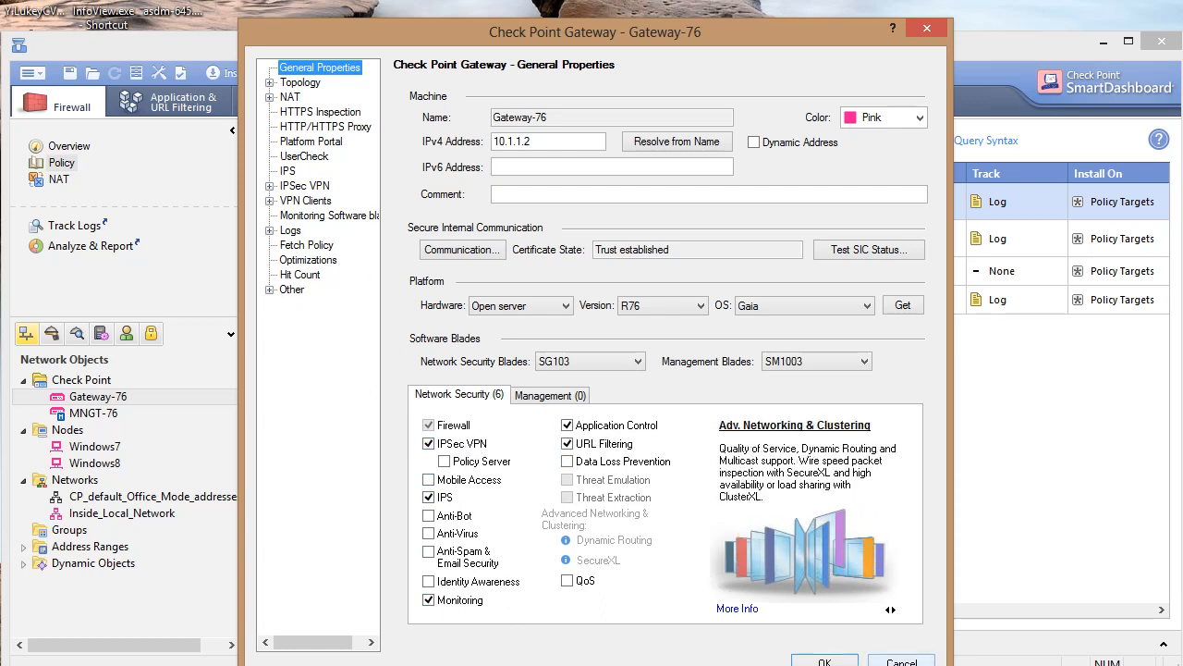
pyautogui.click(841, 661)
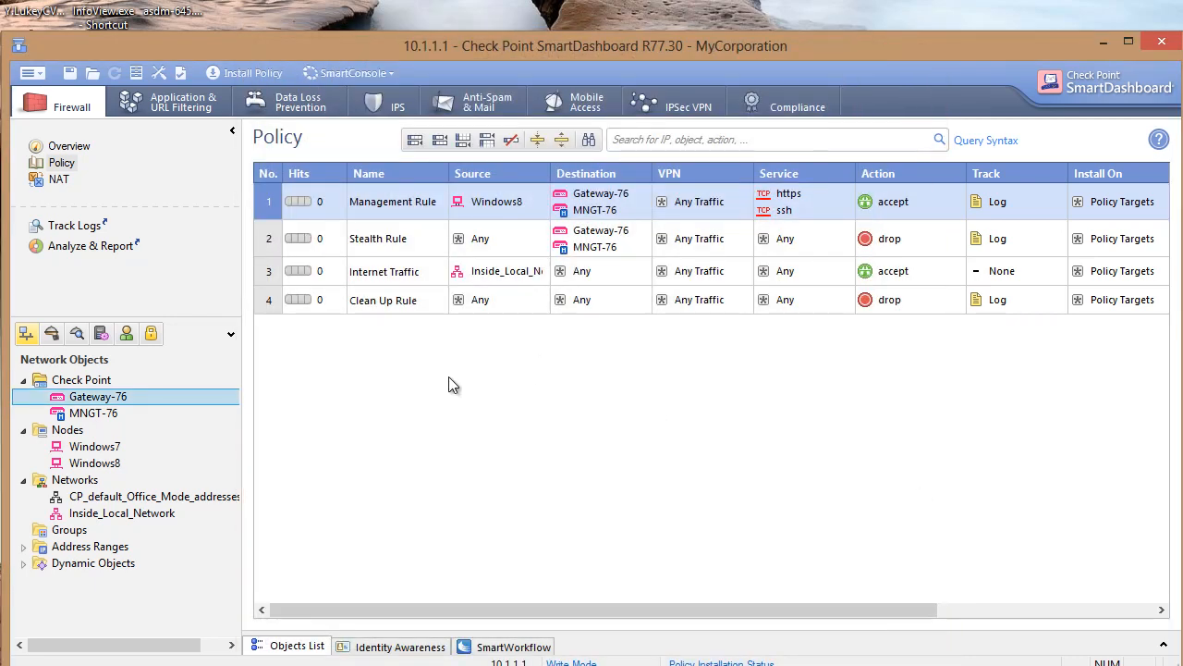
pyautogui.click(70, 72)
# Close SmartDashboard and switch to the Windows 7-2 virtual machine, repositioning its window
pyautogui.click(1162, 41)
pyautogui.click(163, 163)
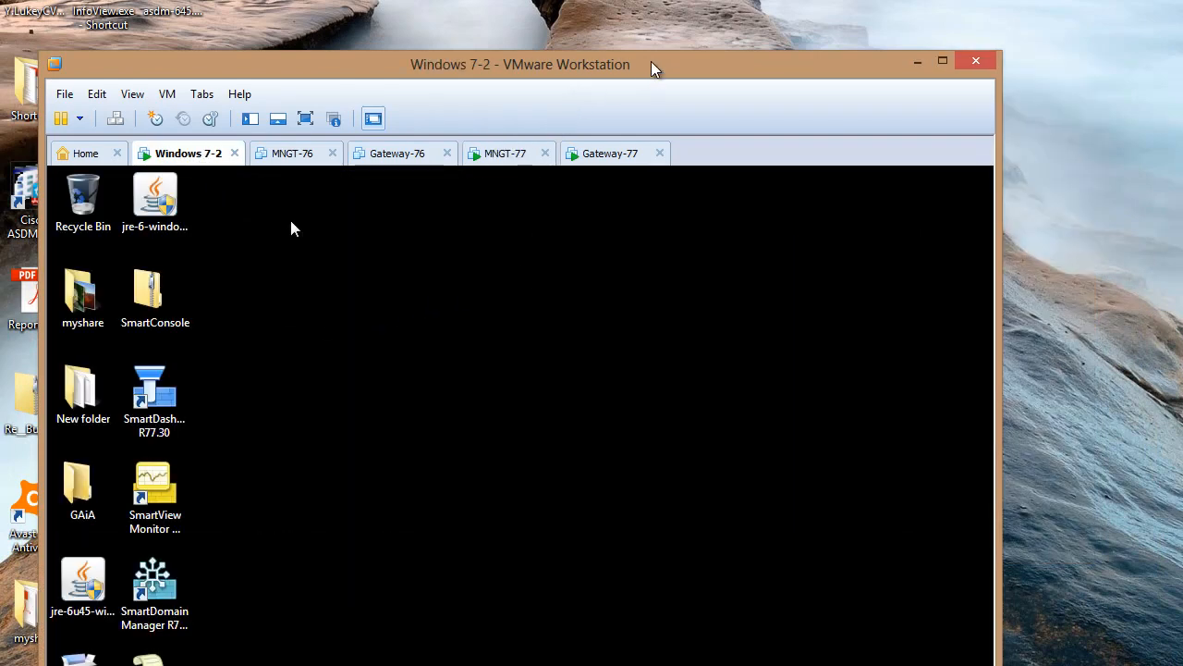
pyautogui.moveTo(649, 66); pyautogui.dragTo(768, 0)
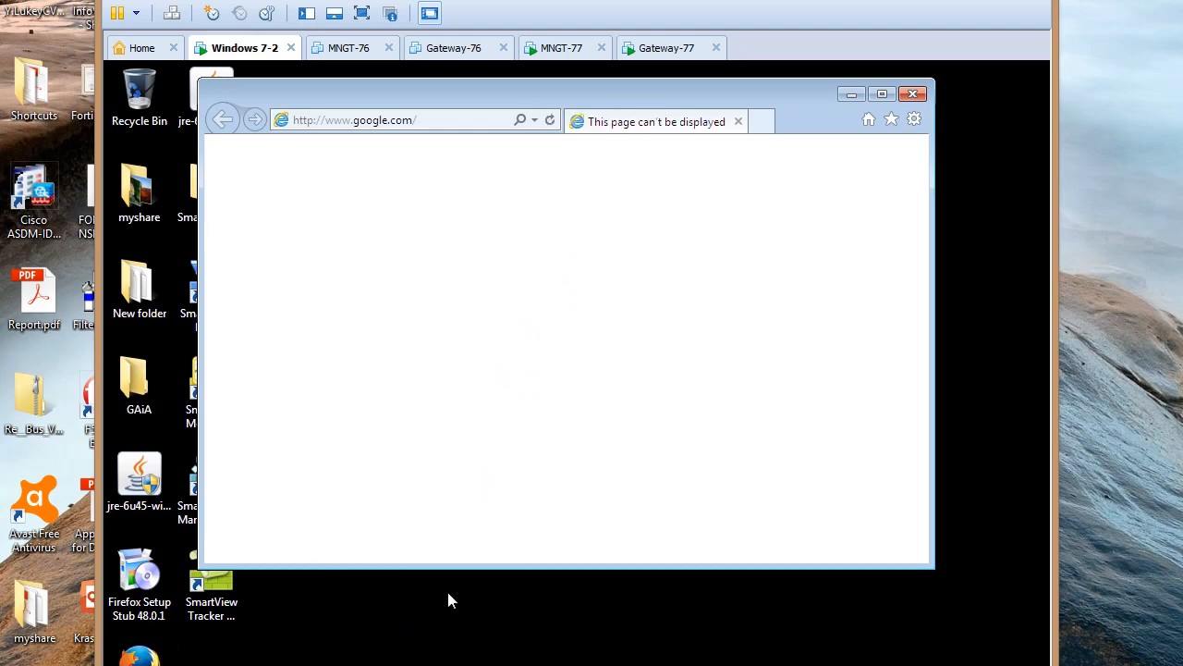
# Reconnect SmartDashboard to 10.1.1.1 (MyCorporation) from the login window to see the four-rule policy
pyautogui.press('alt')
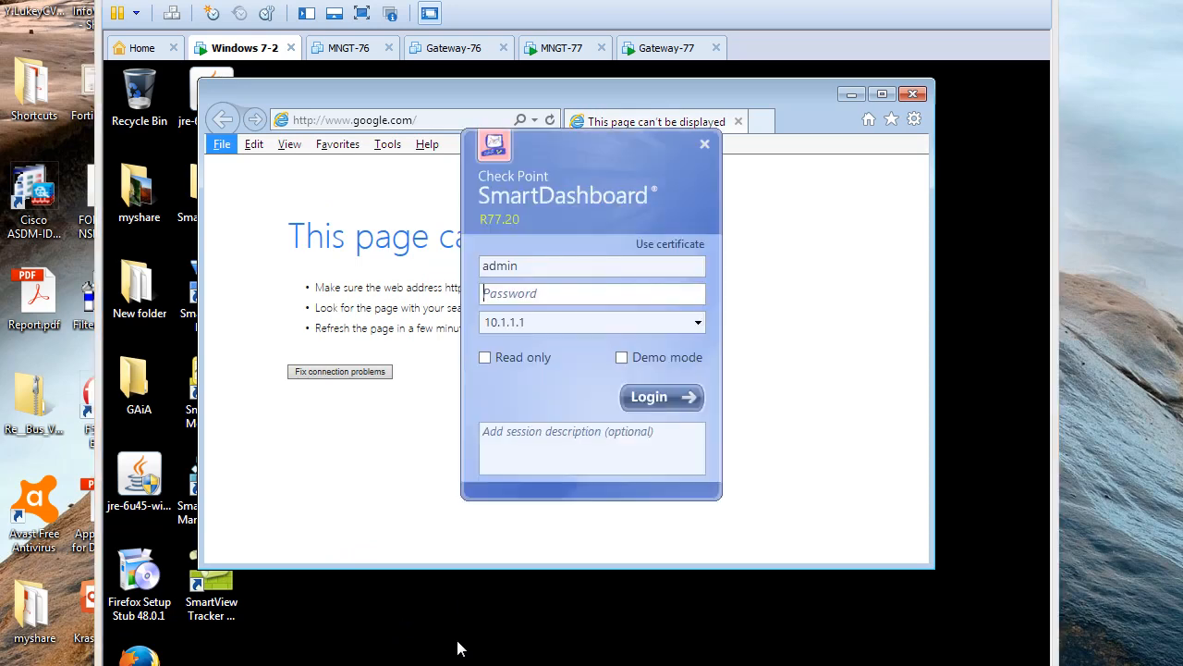
pyautogui.click(524, 295)
pyautogui.press('Return')
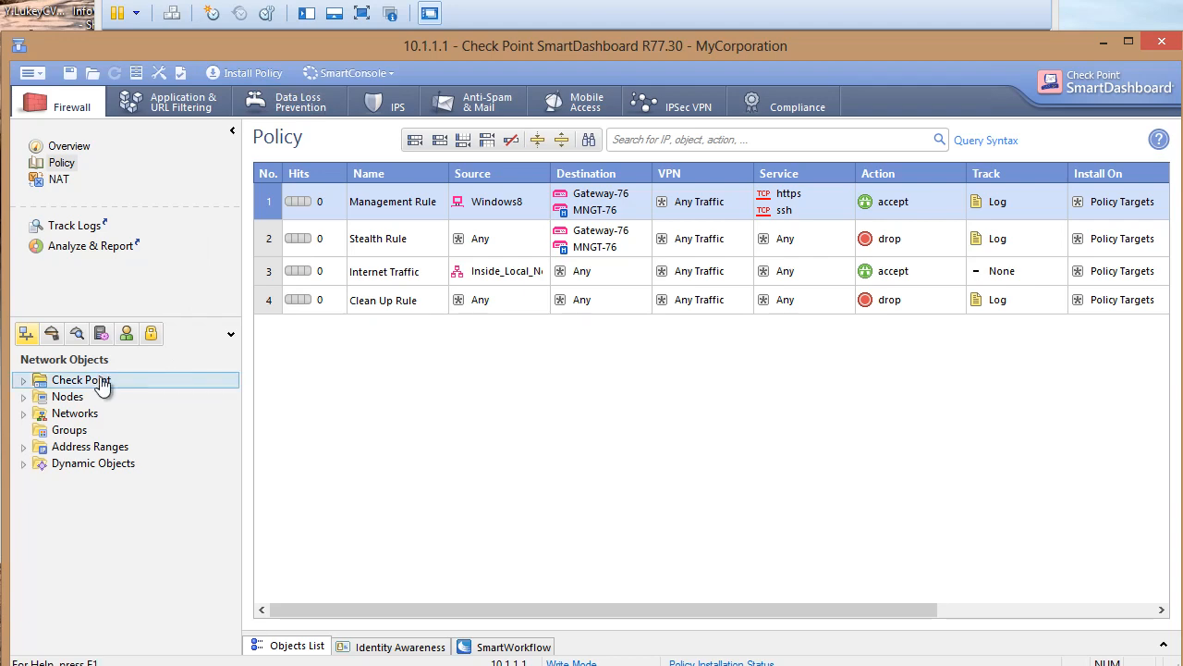
pyautogui.click(24, 381)
pyautogui.doubleClick(81, 397)
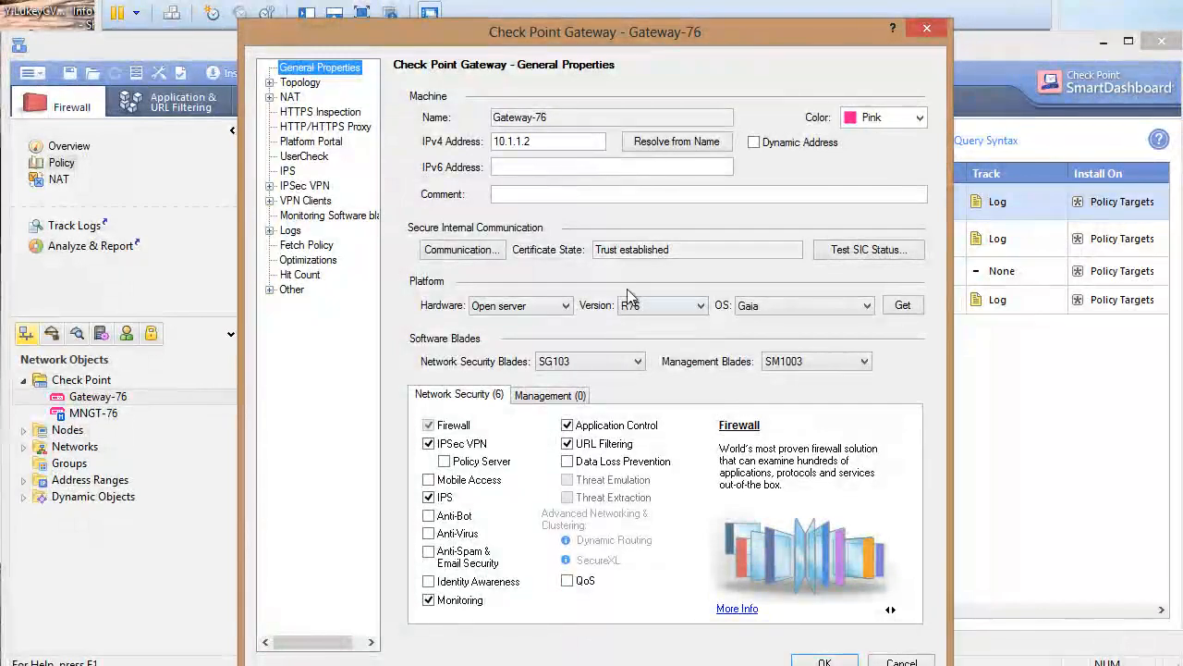
pyautogui.click(849, 252)
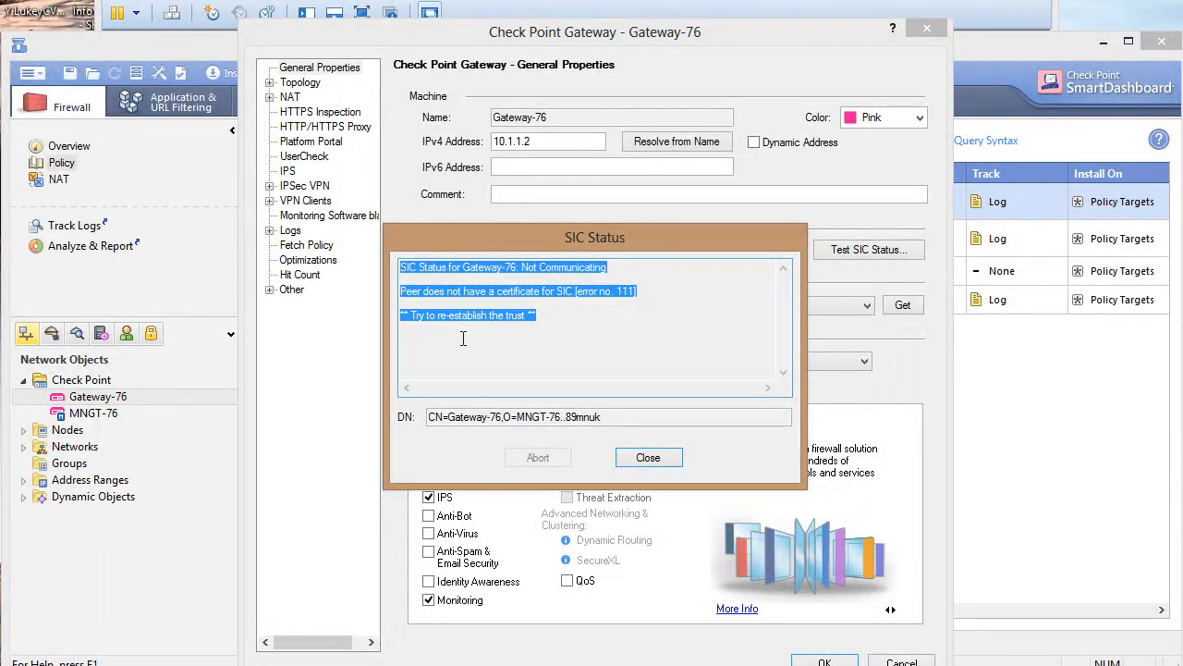
pyautogui.click(648, 456)
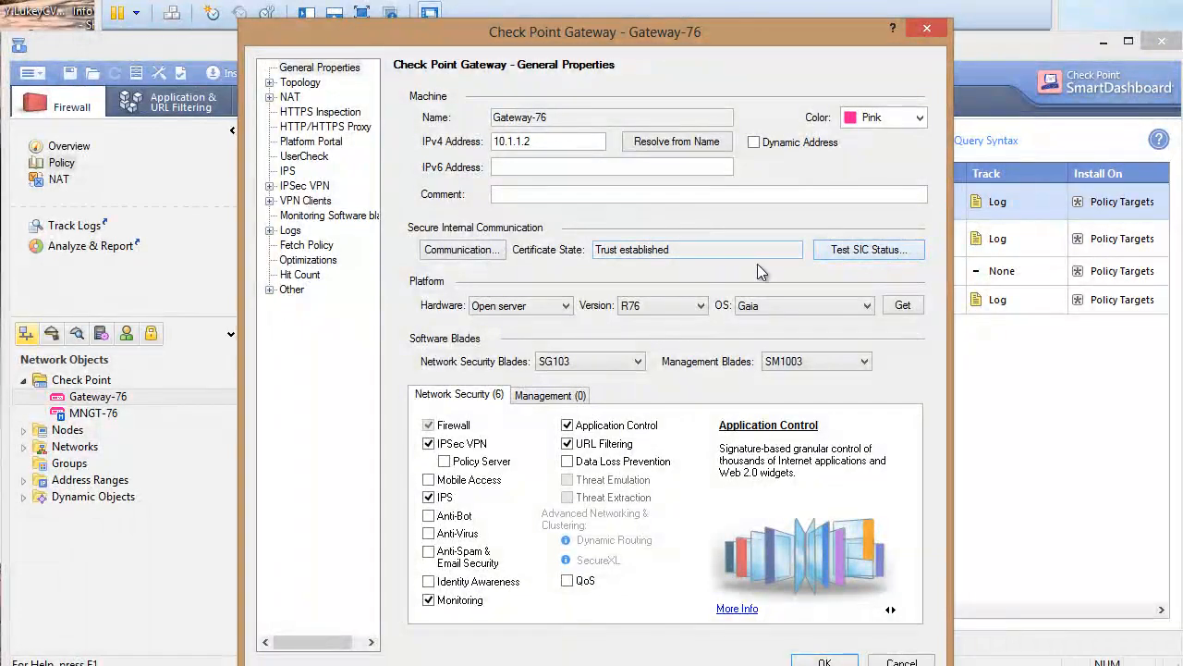
pyautogui.click(465, 252)
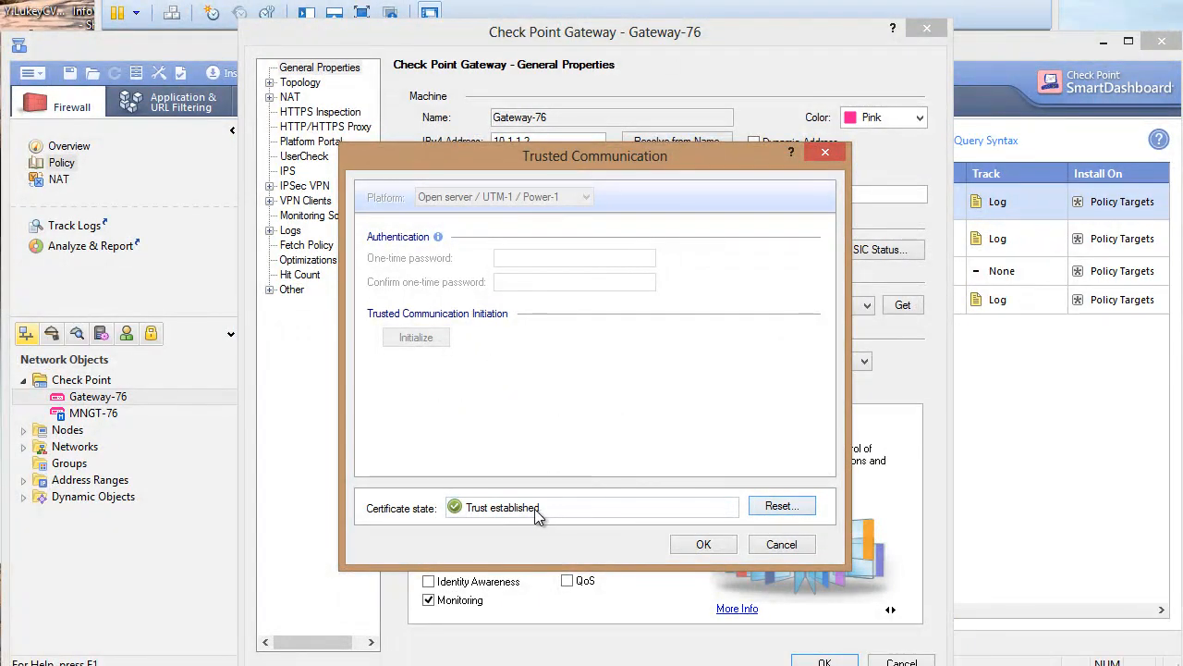
pyautogui.click(782, 545)
pyautogui.click(893, 662)
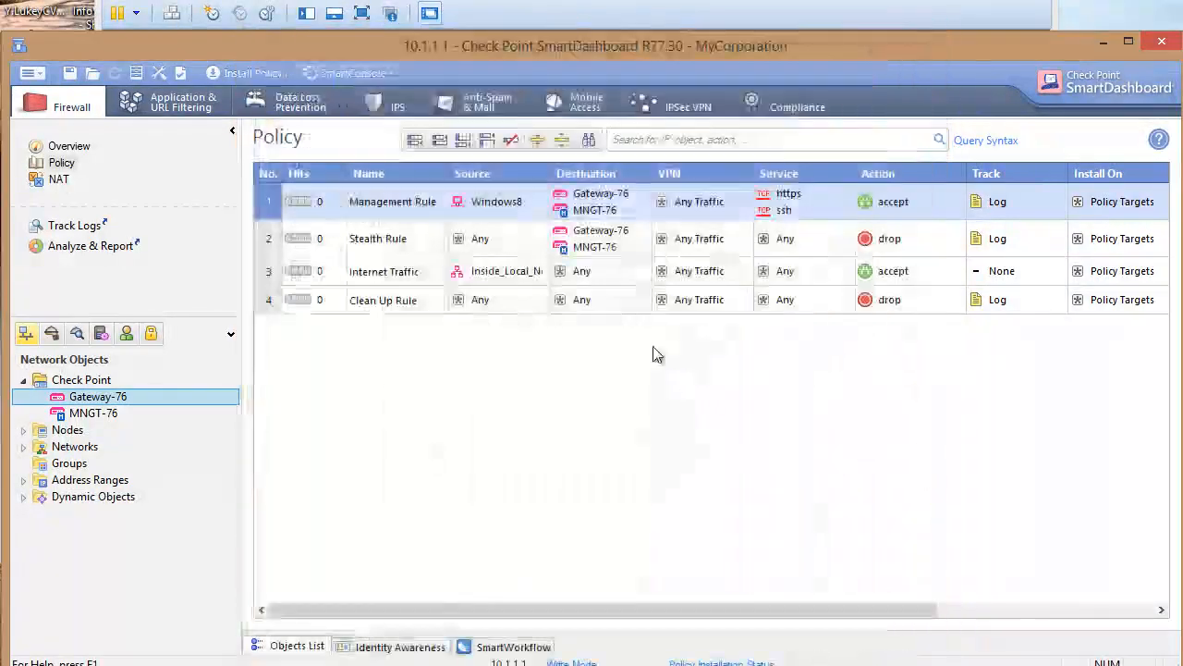
# Install the policy on Gateway-76 and close the installation report after it fails
pyautogui.click(256, 77)
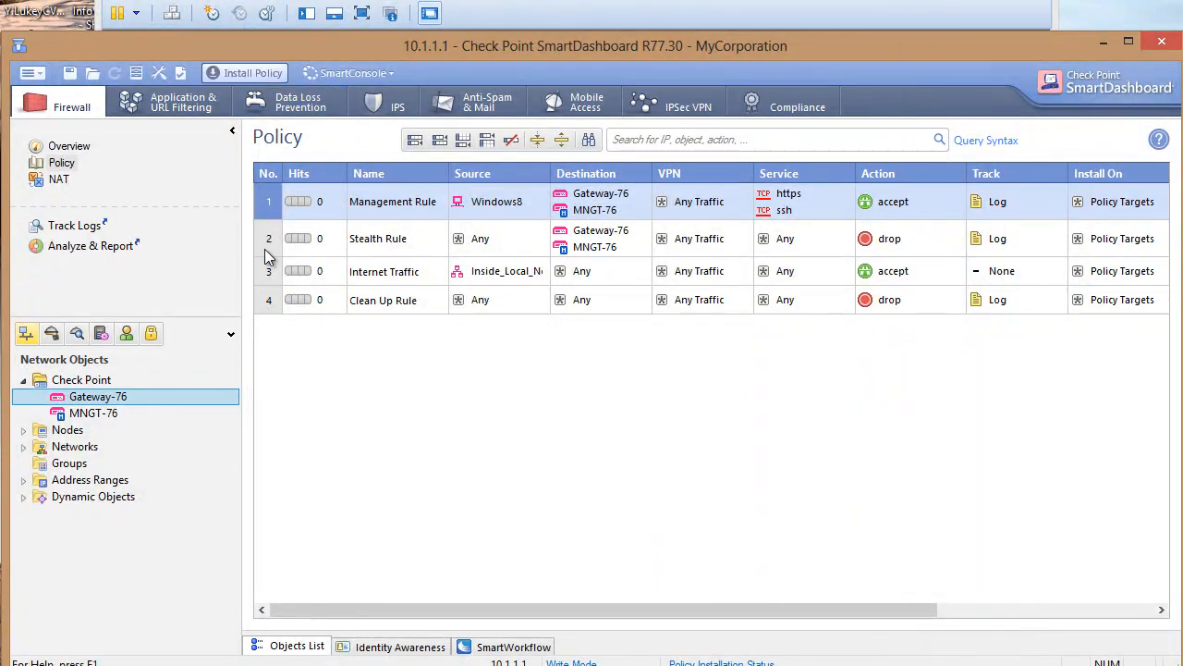
pyautogui.click(689, 518)
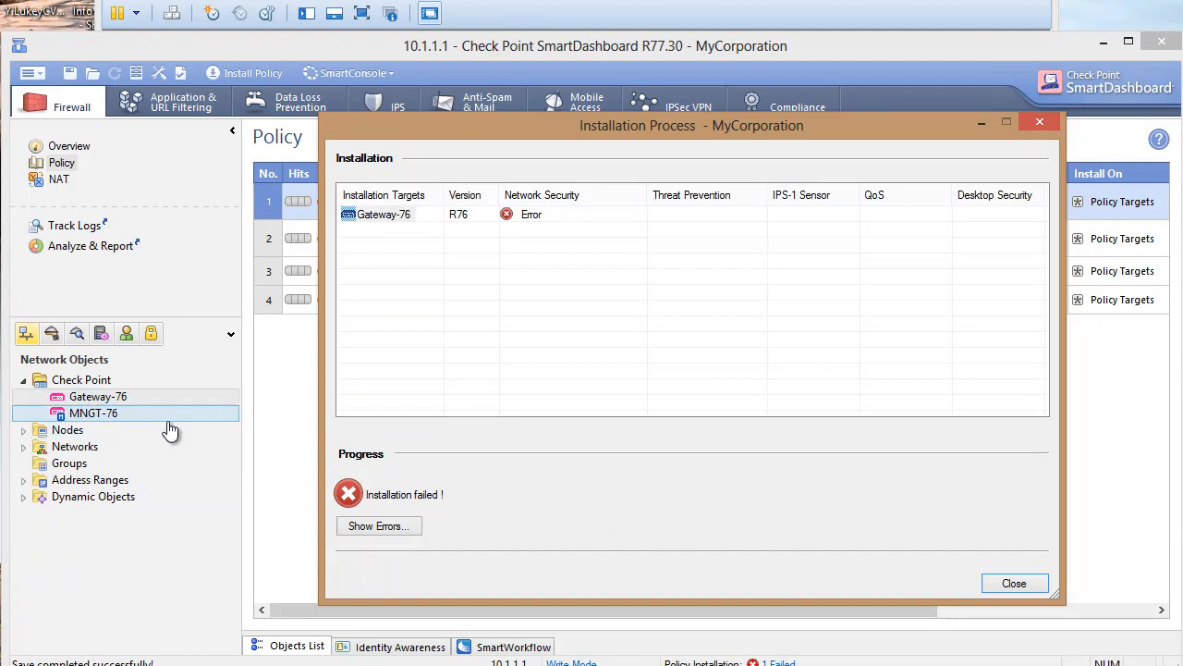
pyautogui.click(1003, 584)
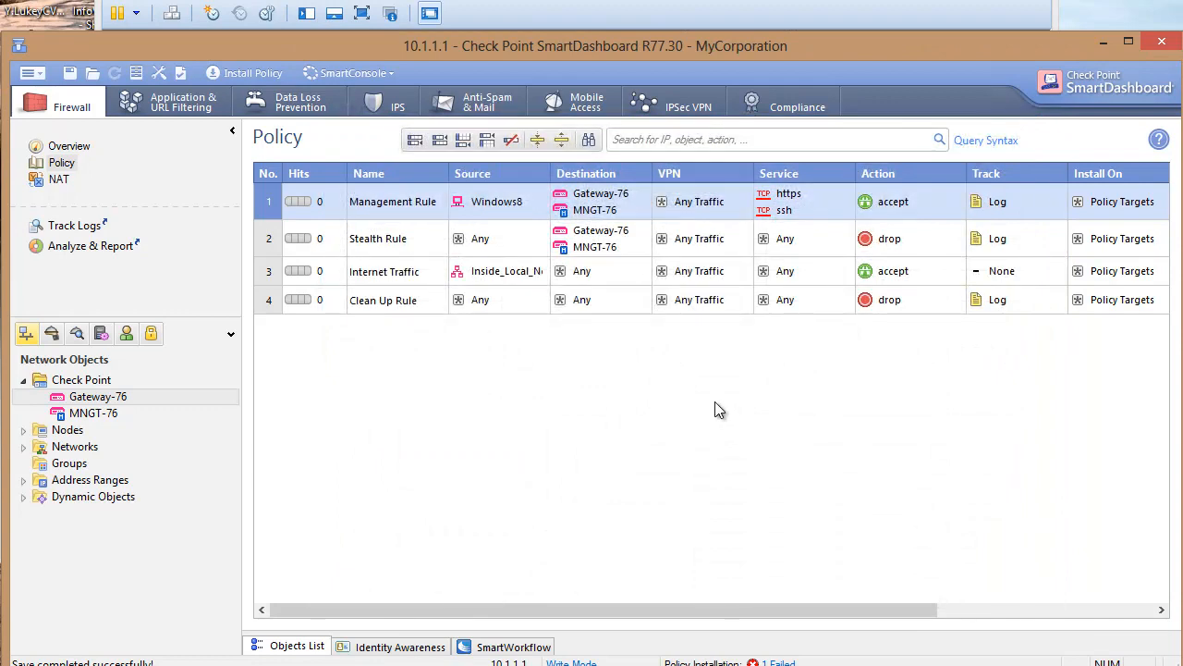
# Open Gateway-76's trusted communication settings and reset its existing trust
pyautogui.click(100, 398)
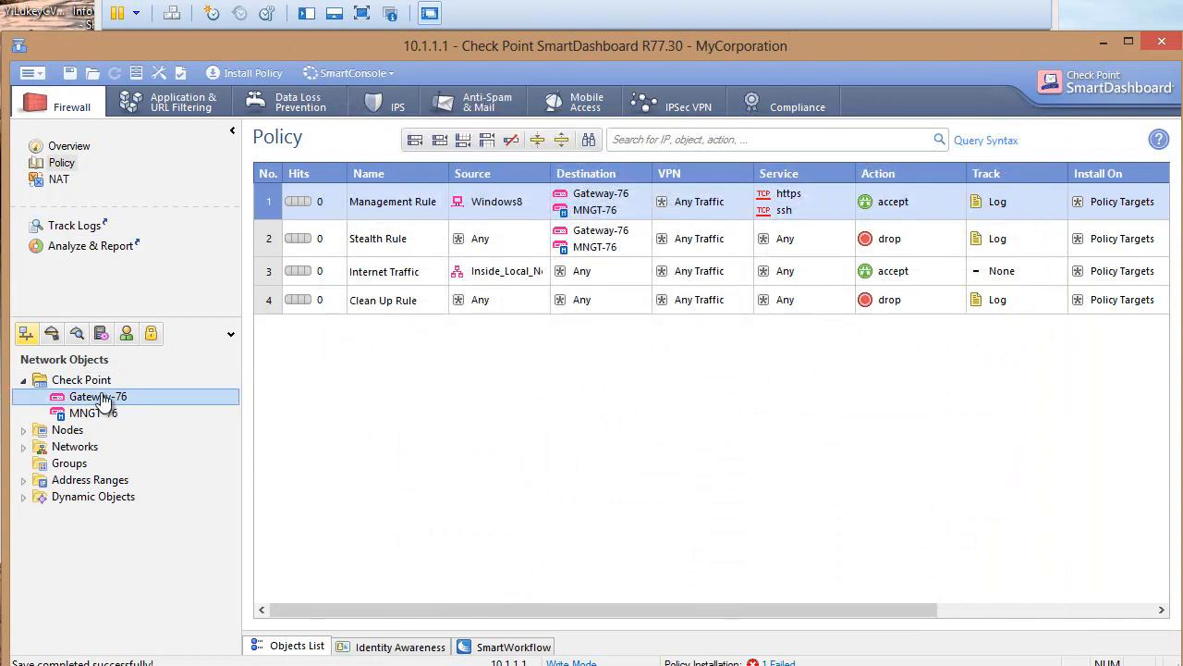
pyautogui.doubleClick(99, 398)
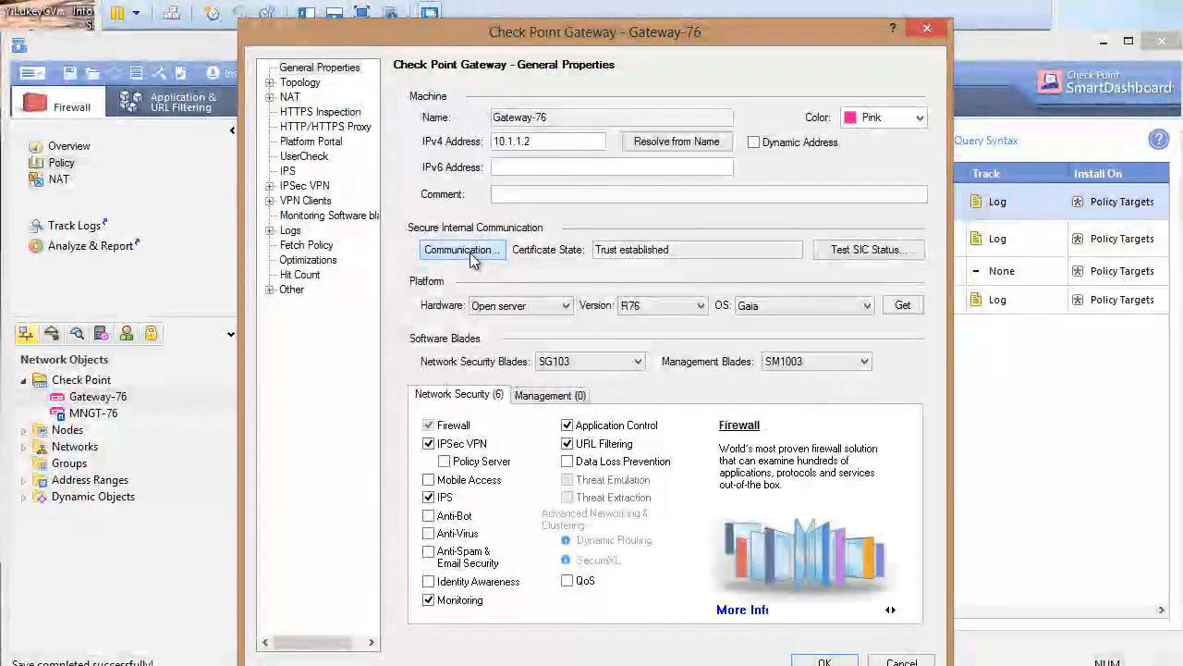
pyautogui.click(470, 252)
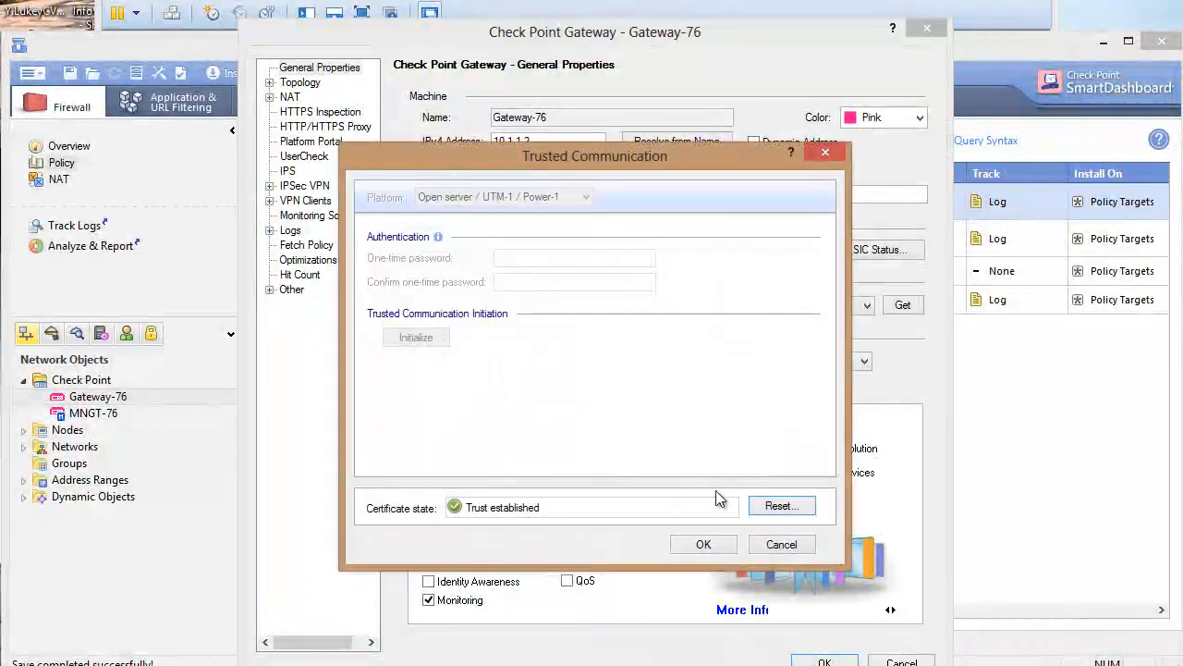
pyautogui.click(775, 506)
pyautogui.click(669, 427)
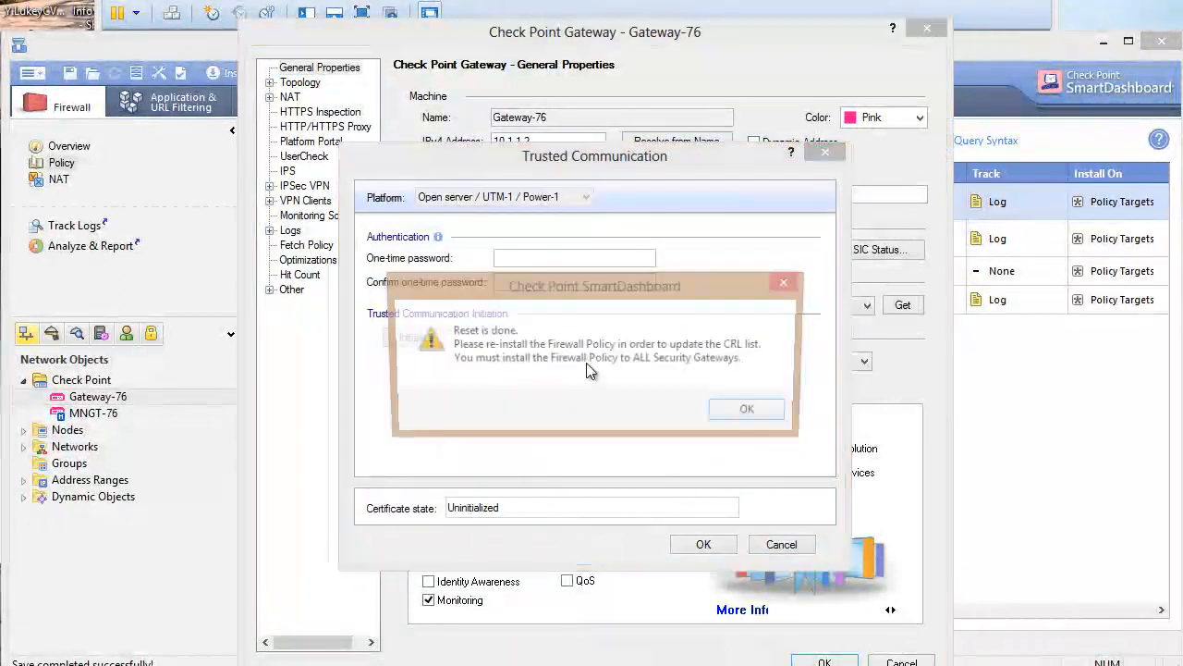
pyautogui.click(747, 410)
# Enter and confirm a new one-time password, initialize trust, and save Gateway-76's properties
pyautogui.click(555, 260)
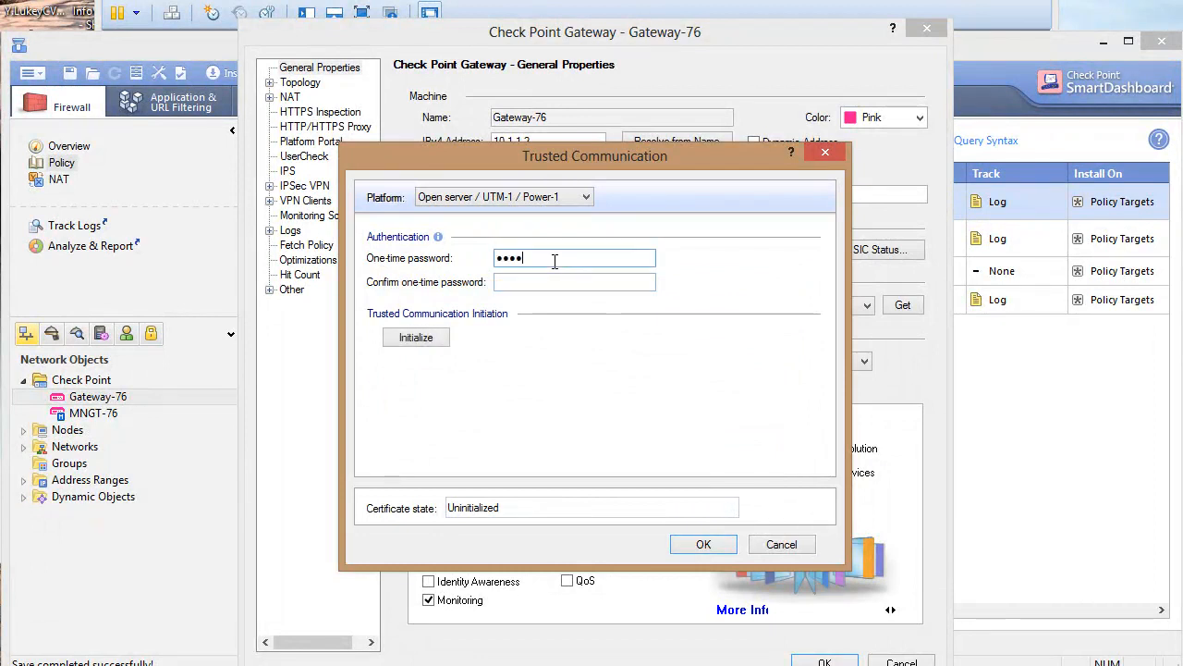
pyautogui.write('••••••••')
pyautogui.click(555, 281)
pyautogui.write('••••')
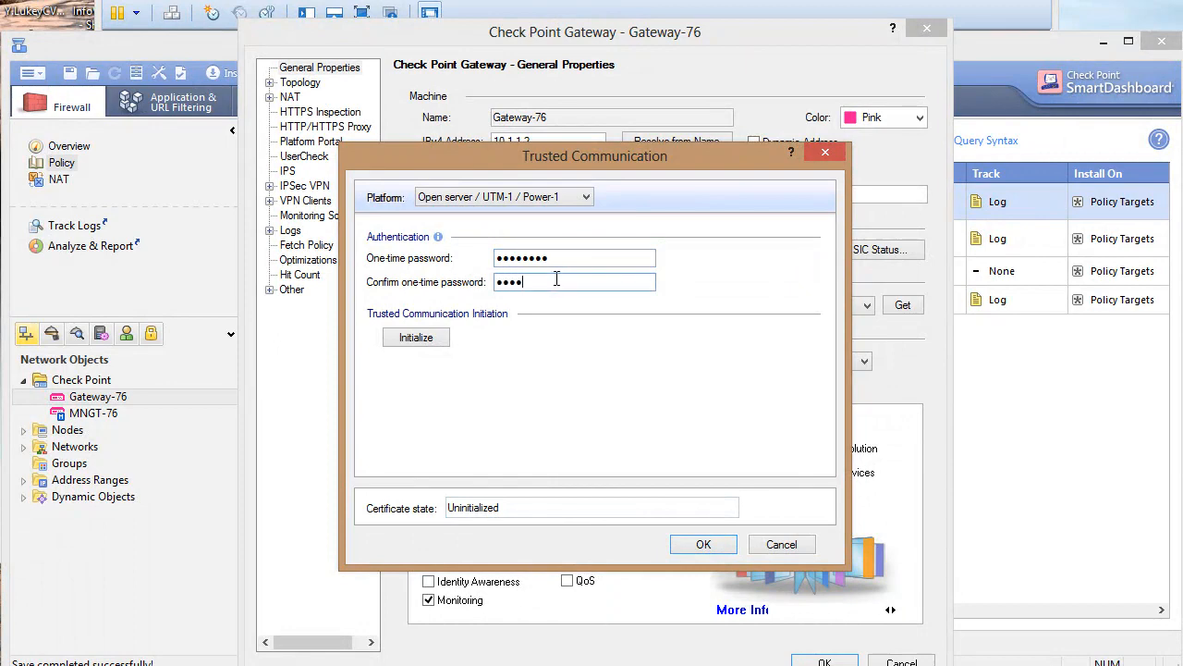
pyautogui.write('••••')
pyautogui.click(427, 338)
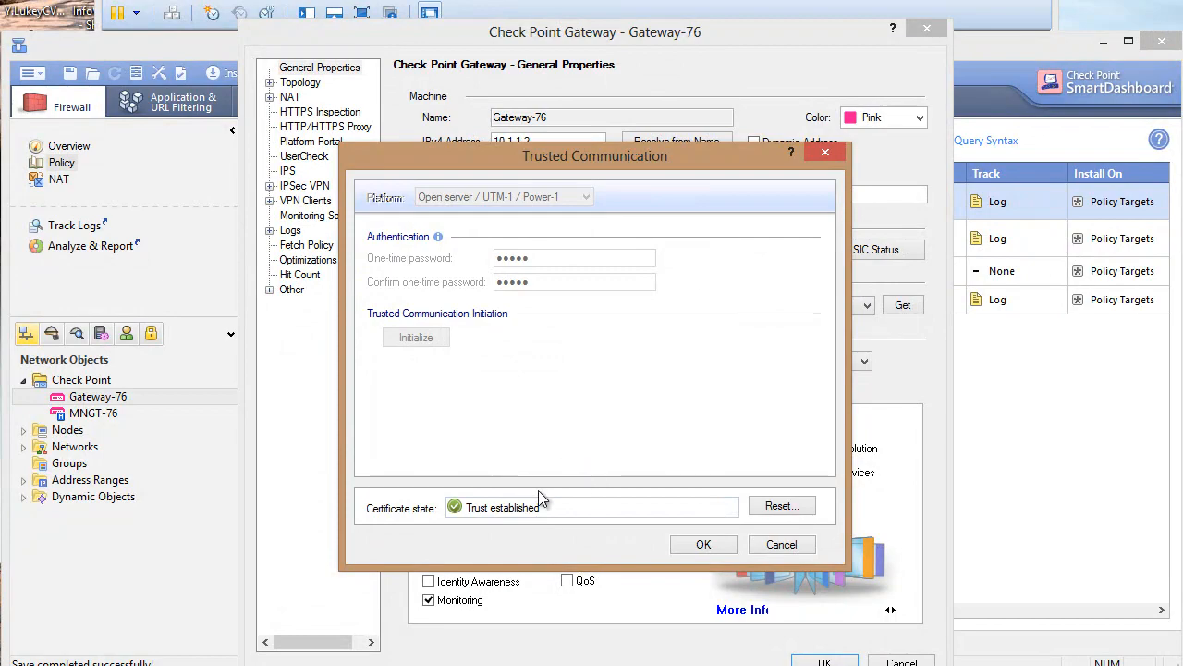
pyautogui.click(695, 544)
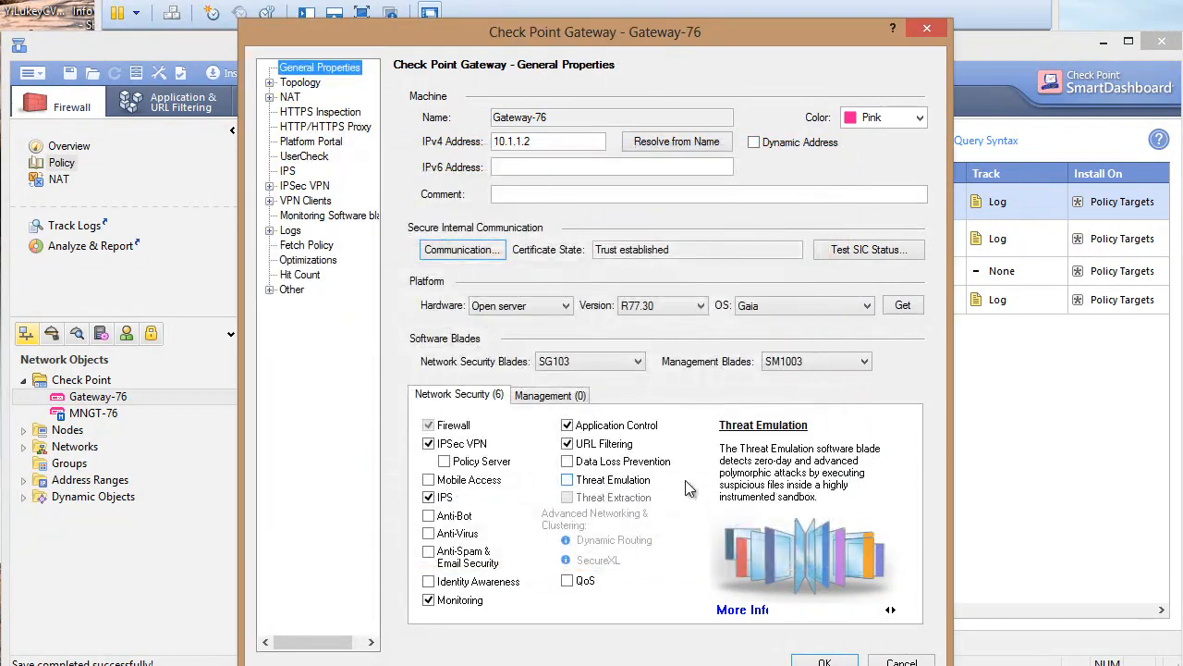
pyautogui.click(821, 661)
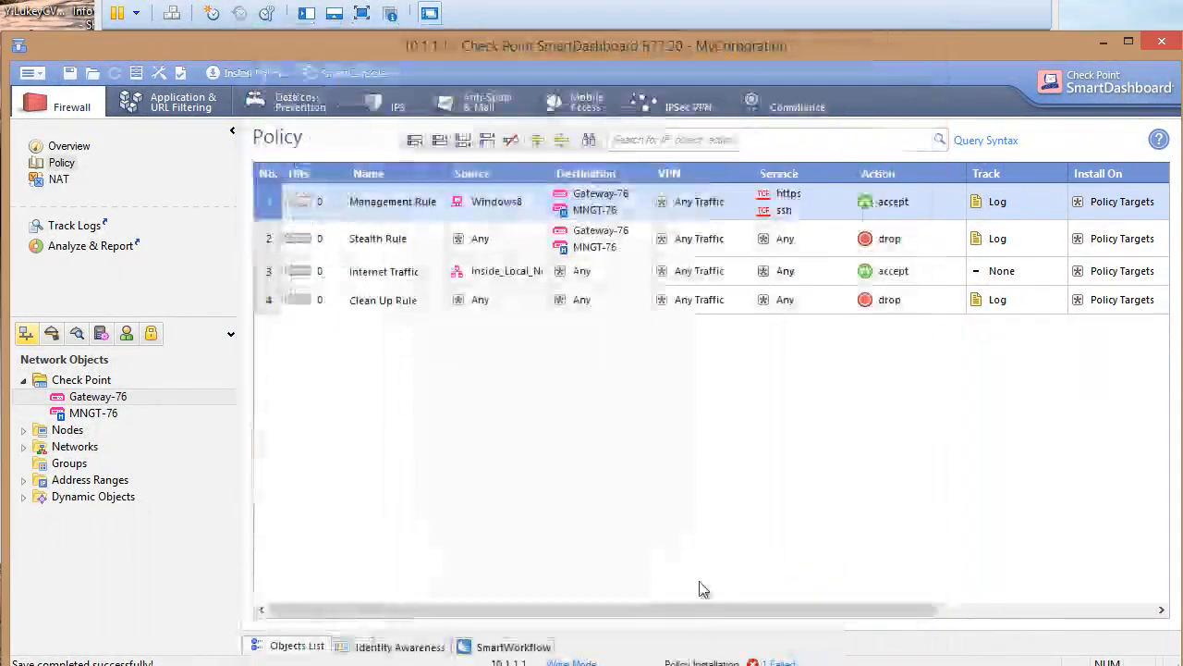
# Install the policy on Gateway-76 and close the report once it succeeds with Network Security OK
pyautogui.click(249, 72)
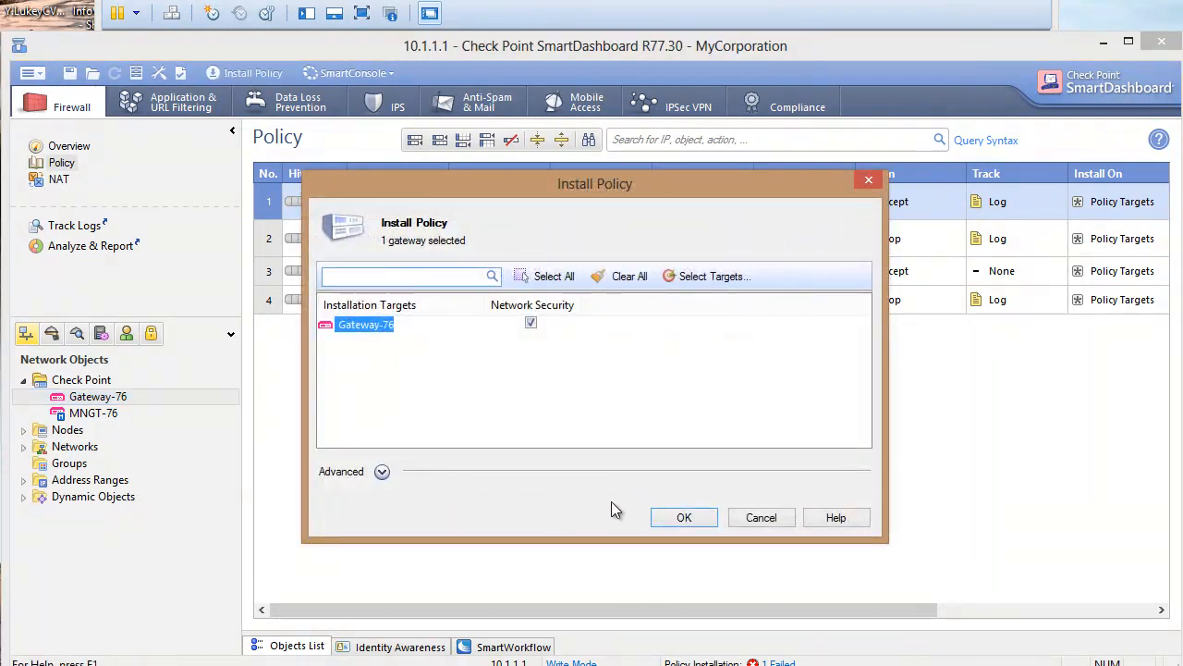
pyautogui.click(679, 515)
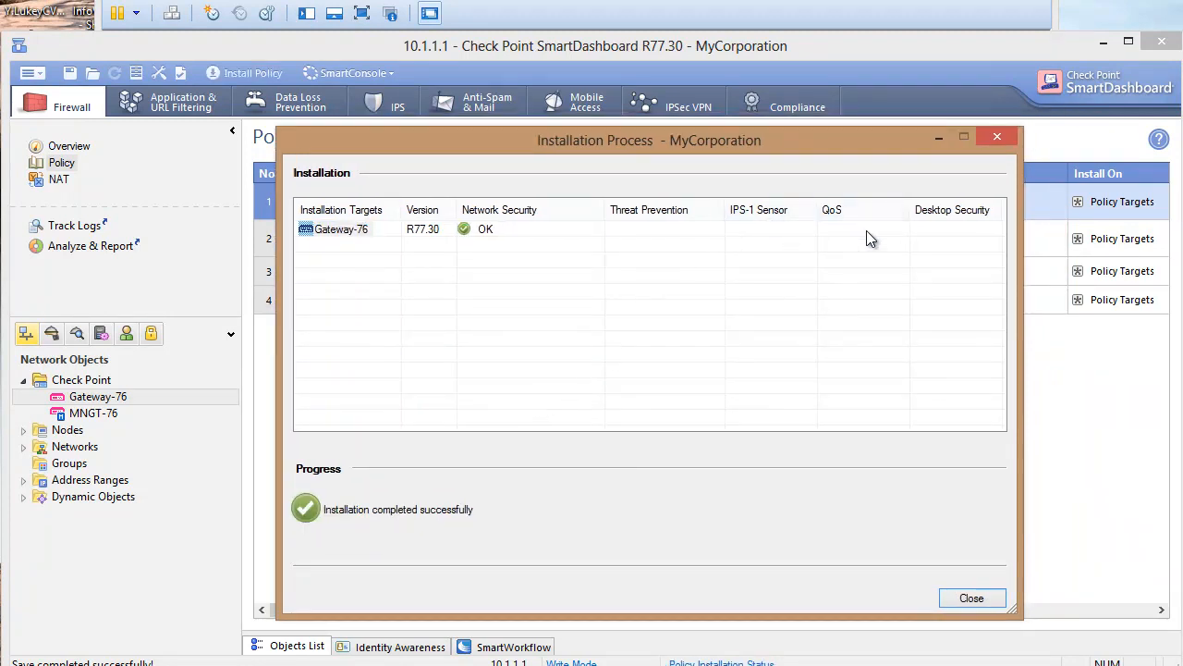
pyautogui.click(971, 597)
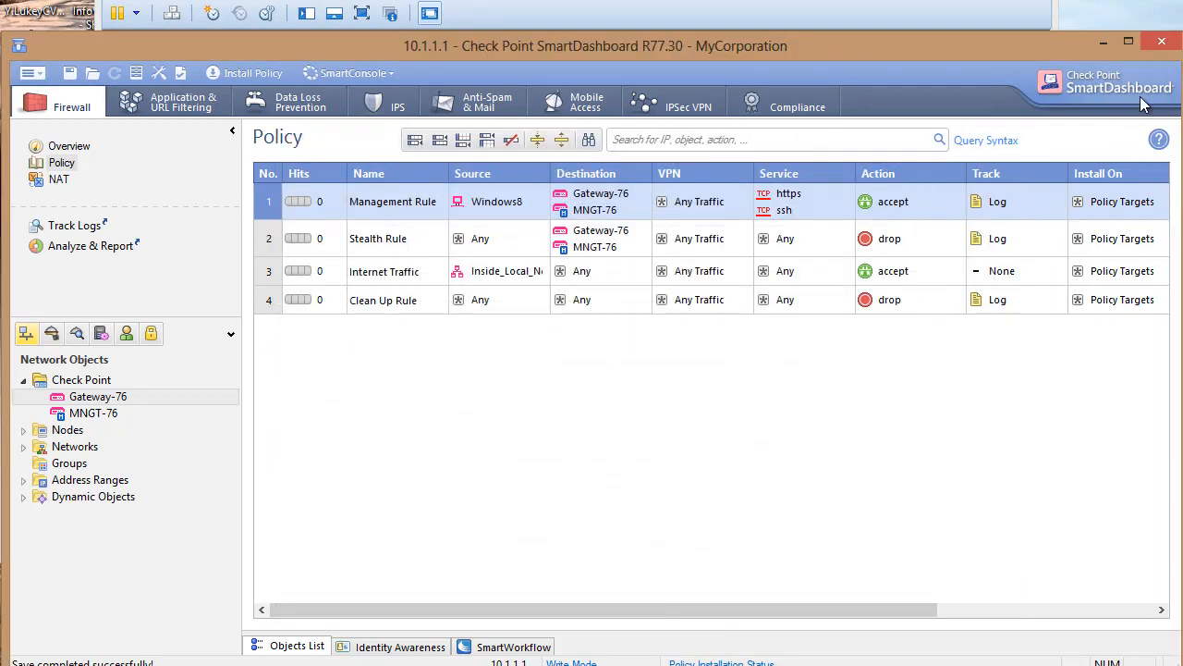
# Close SmartDashboard and refresh google.com in the Windows 7-2 browser, which now shows Google UK
pyautogui.click(1162, 40)
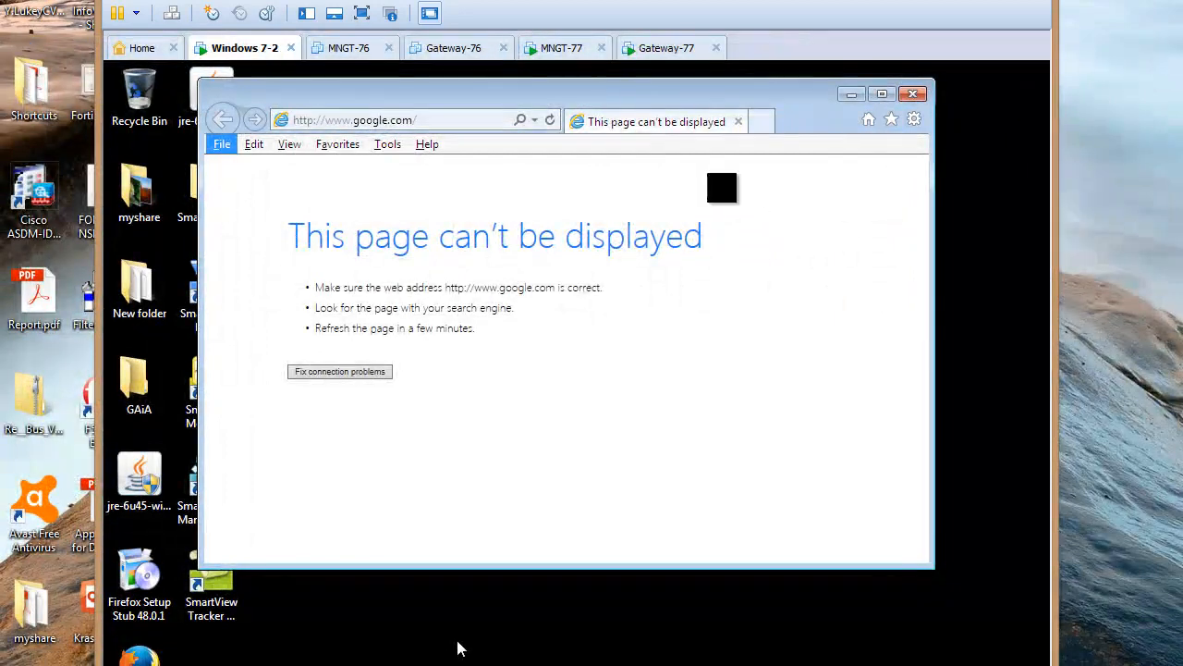
pyautogui.click(553, 120)
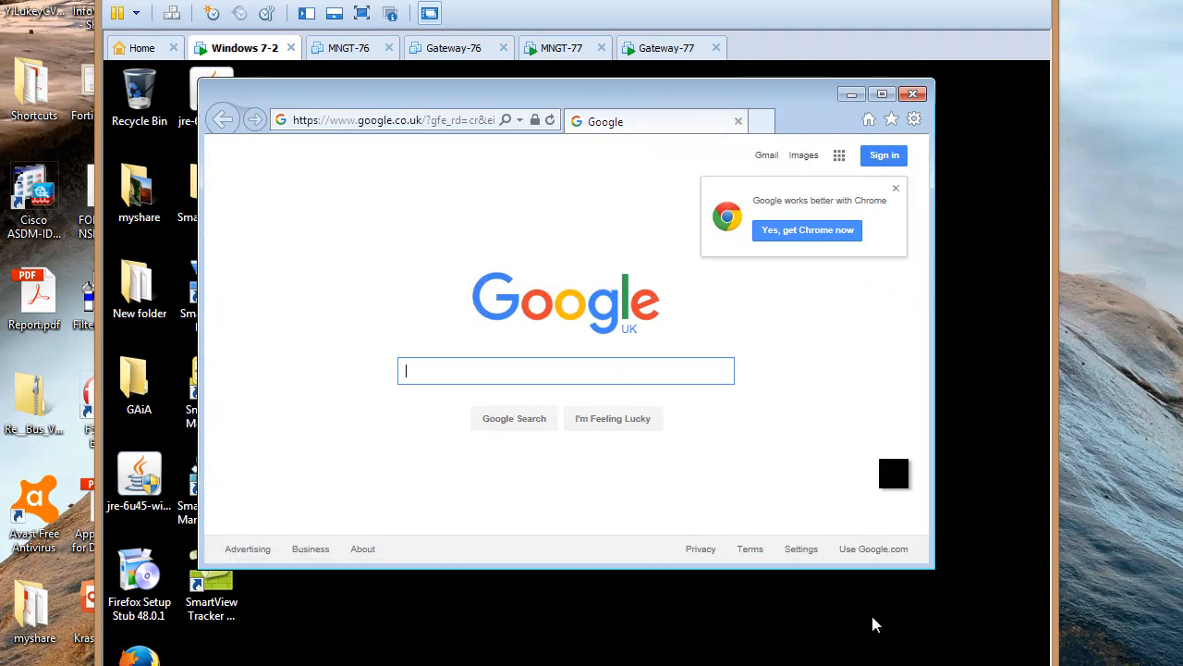
pyautogui.press('alt')
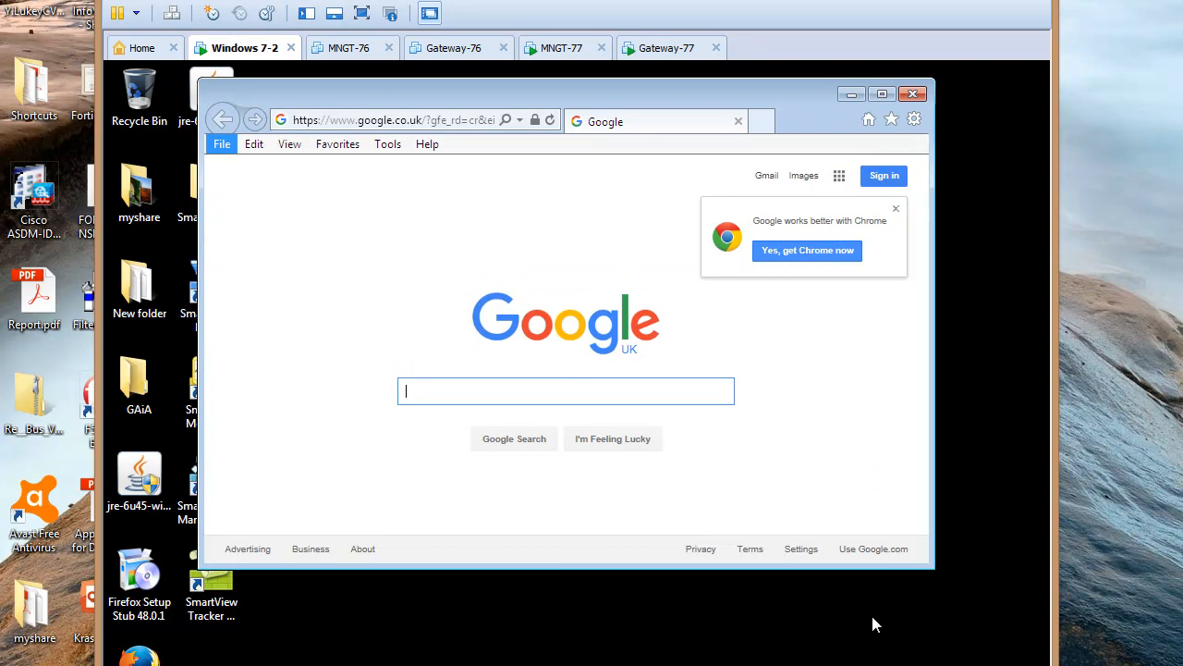
pyautogui.moveTo(923, 664)
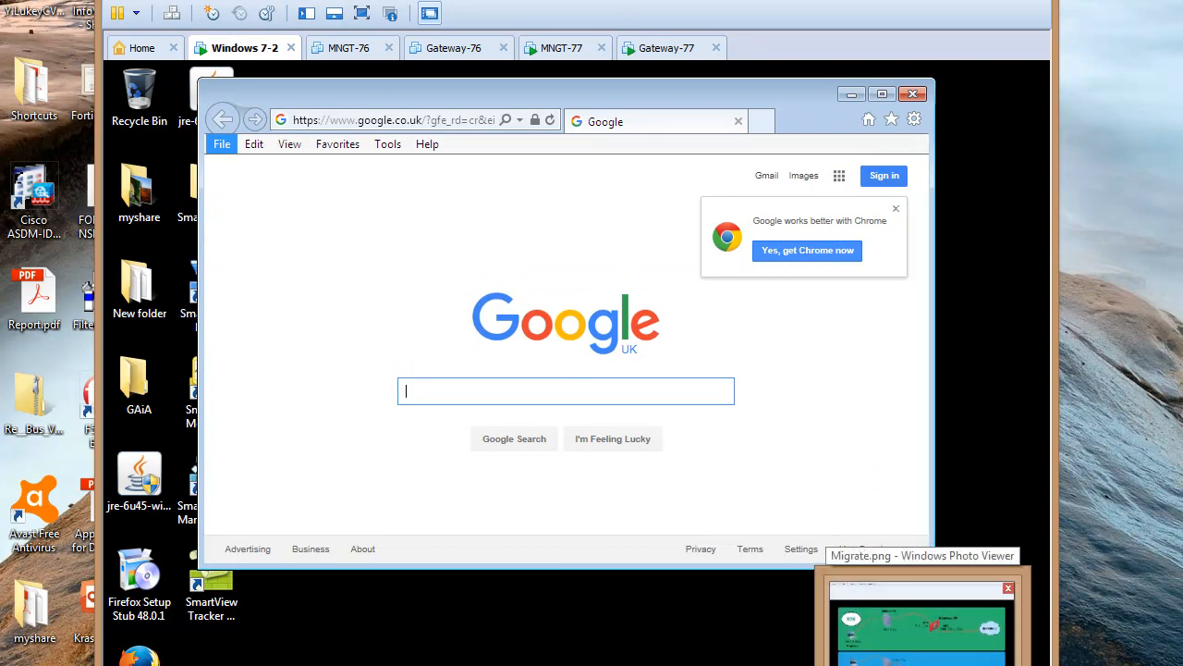